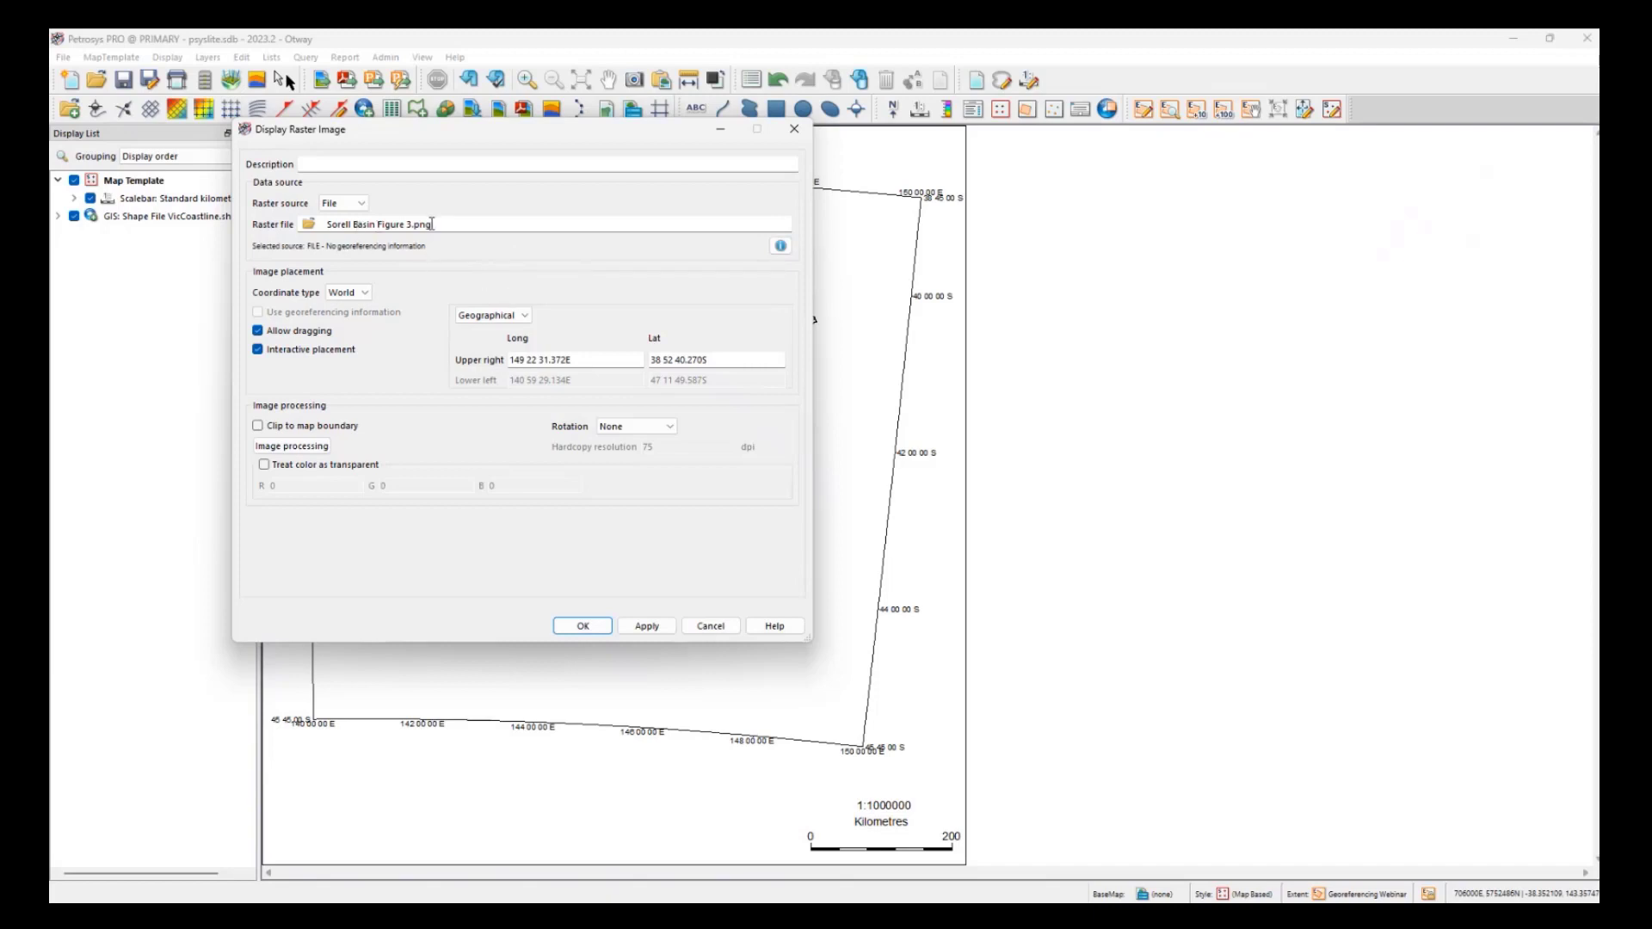
# - Place the Sorell Basin Figure 3.png raster with World coordinates in a rectangle spanning most of the Tasmania map area
pyautogui.click(349, 293)
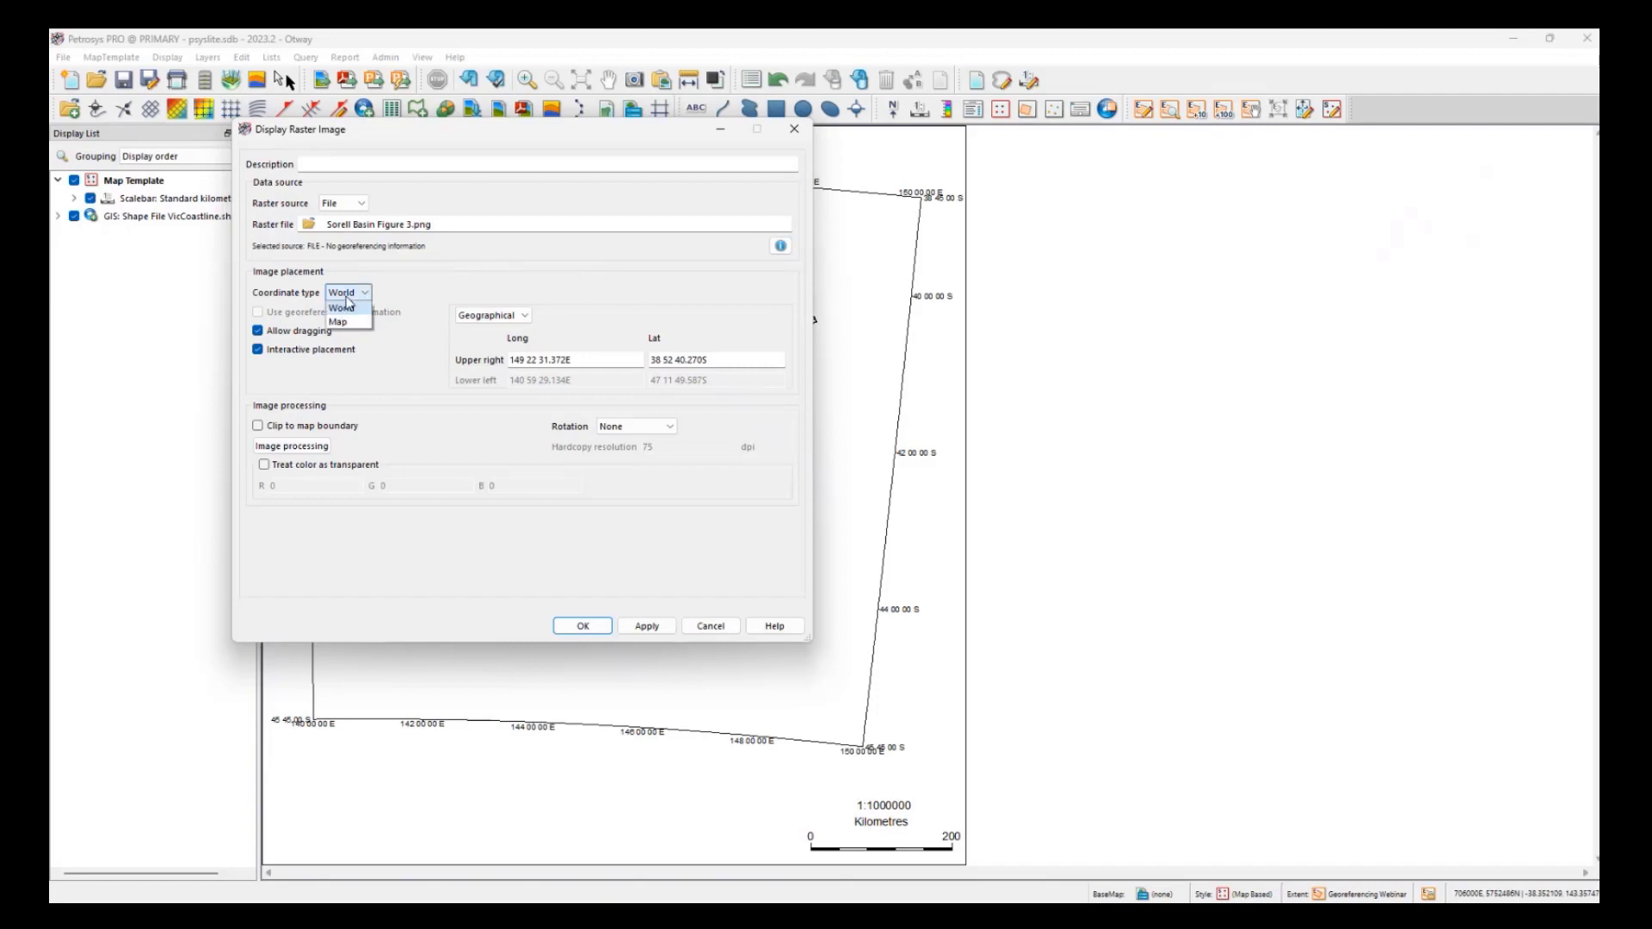
pyautogui.click(349, 307)
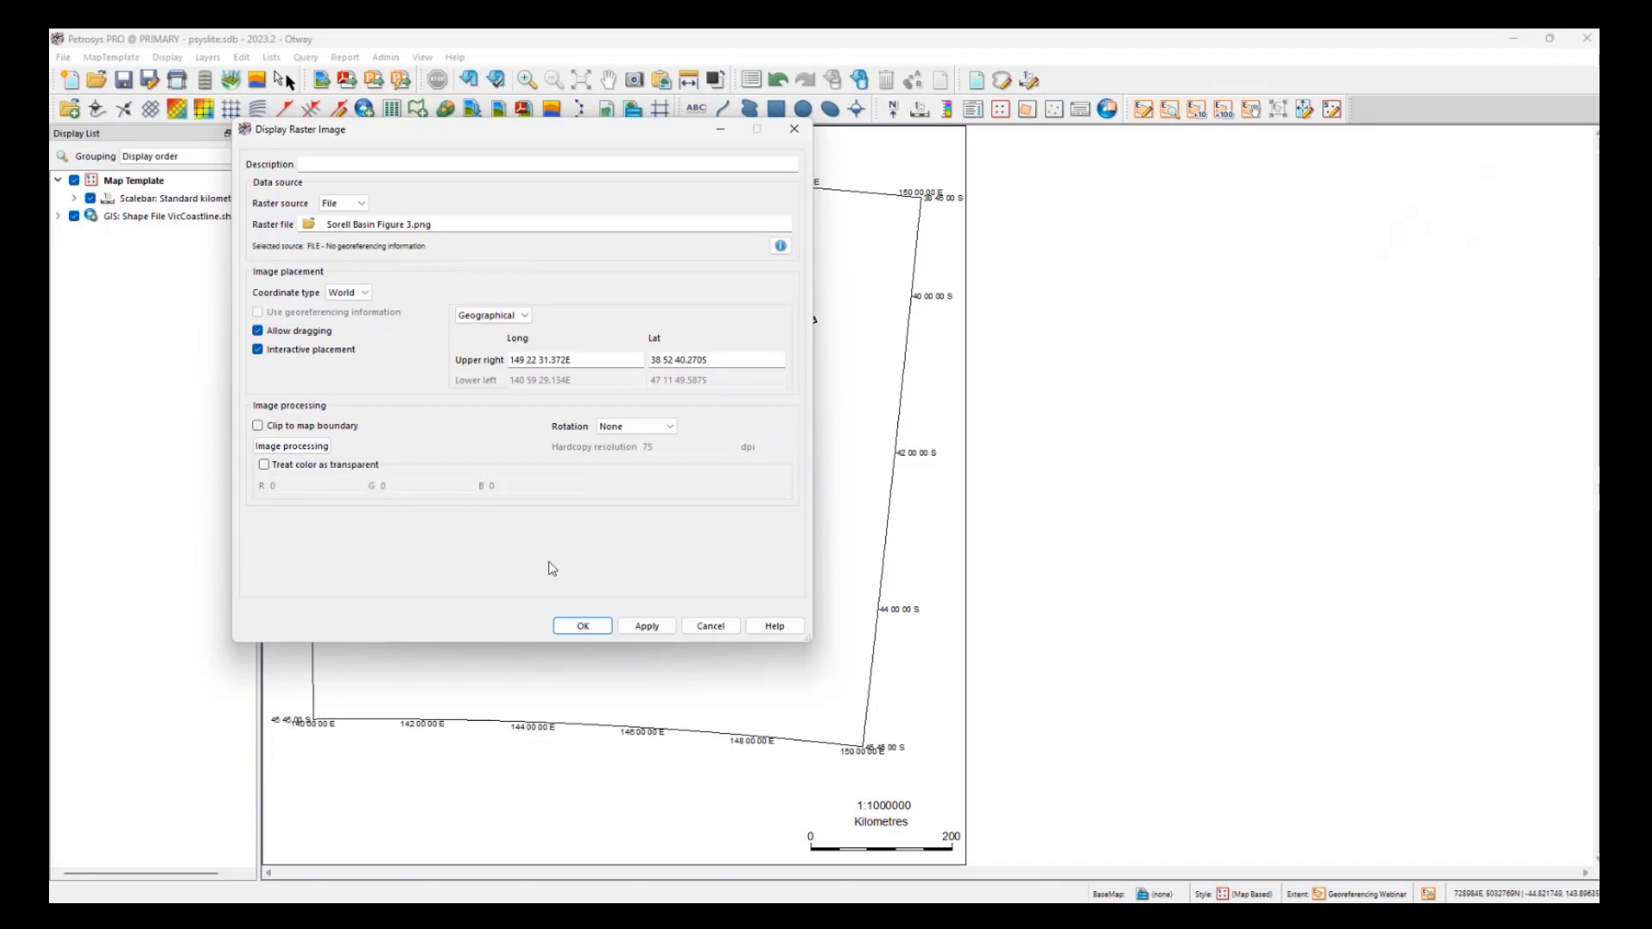
pyautogui.click(581, 628)
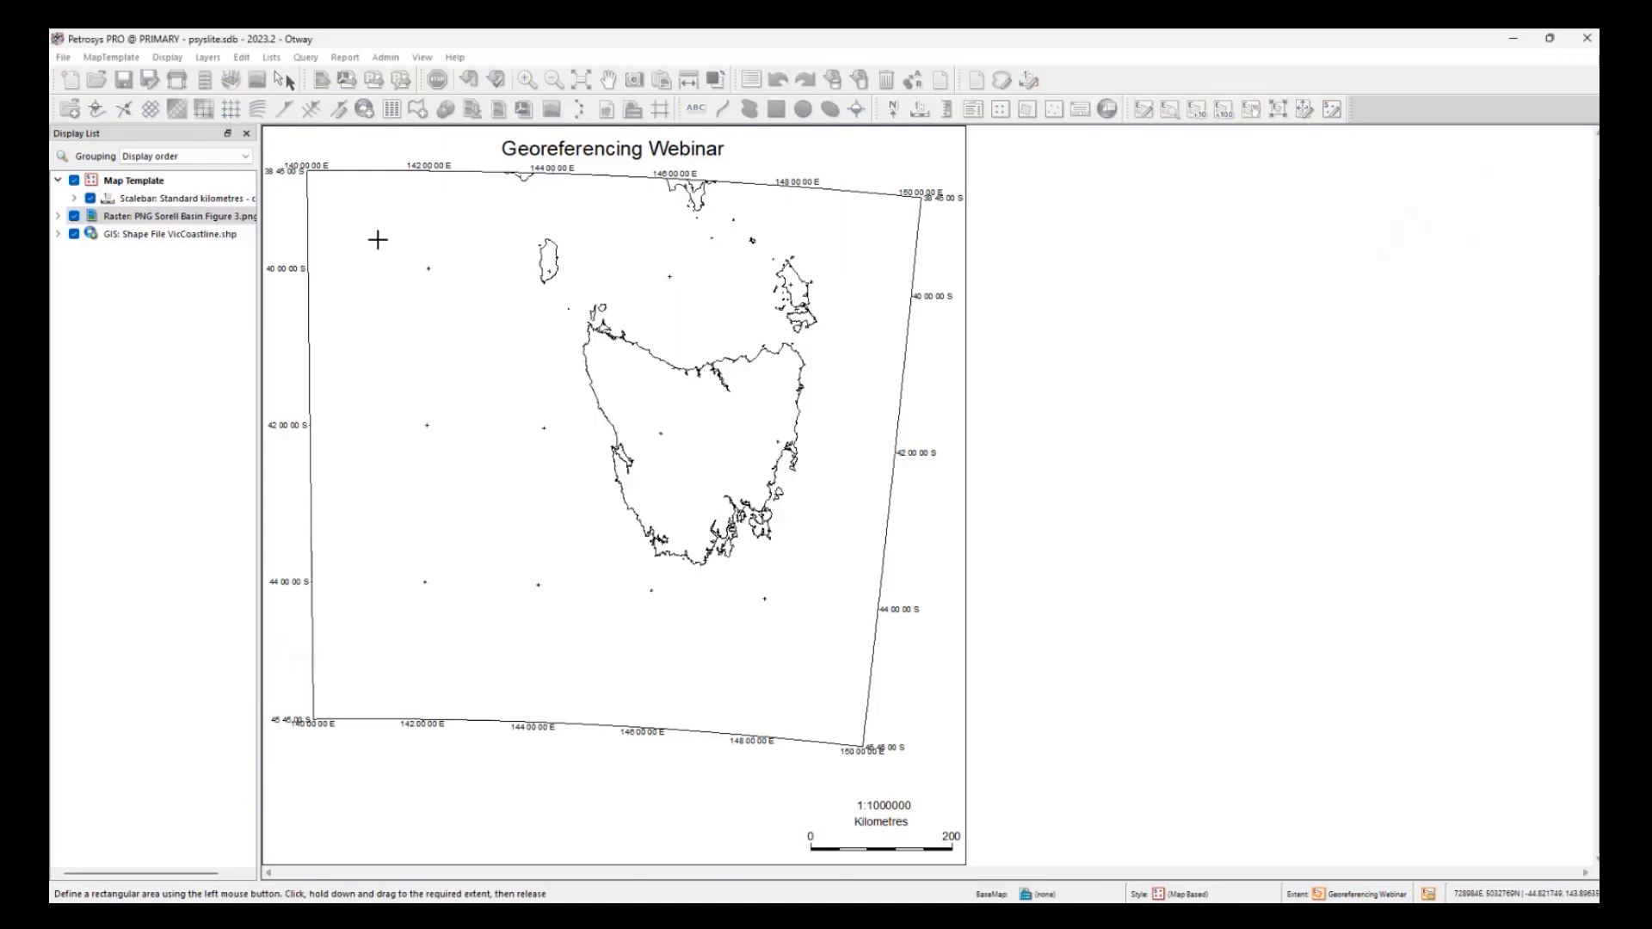
pyautogui.moveTo(379, 237)
pyautogui.mouseDown()
pyautogui.moveTo(590, 465)
pyautogui.moveTo(800, 611)
pyautogui.mouseUp()
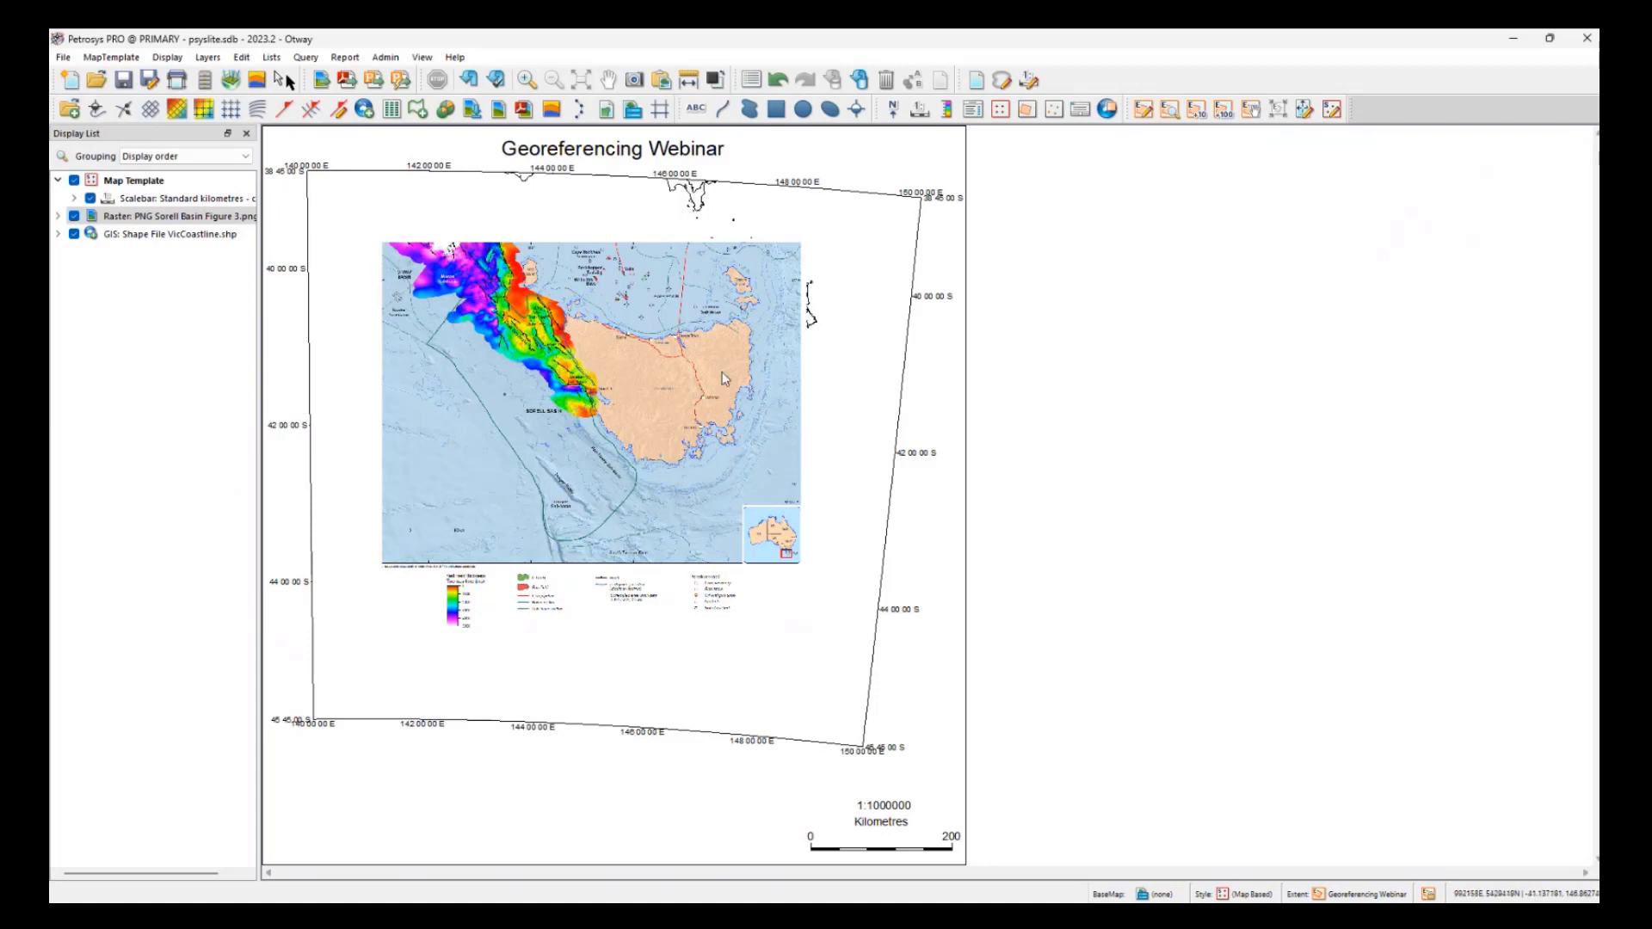
# - Open the georeferencing dialog for the placed Sorell Basin raster image
pyautogui.click(577, 356)
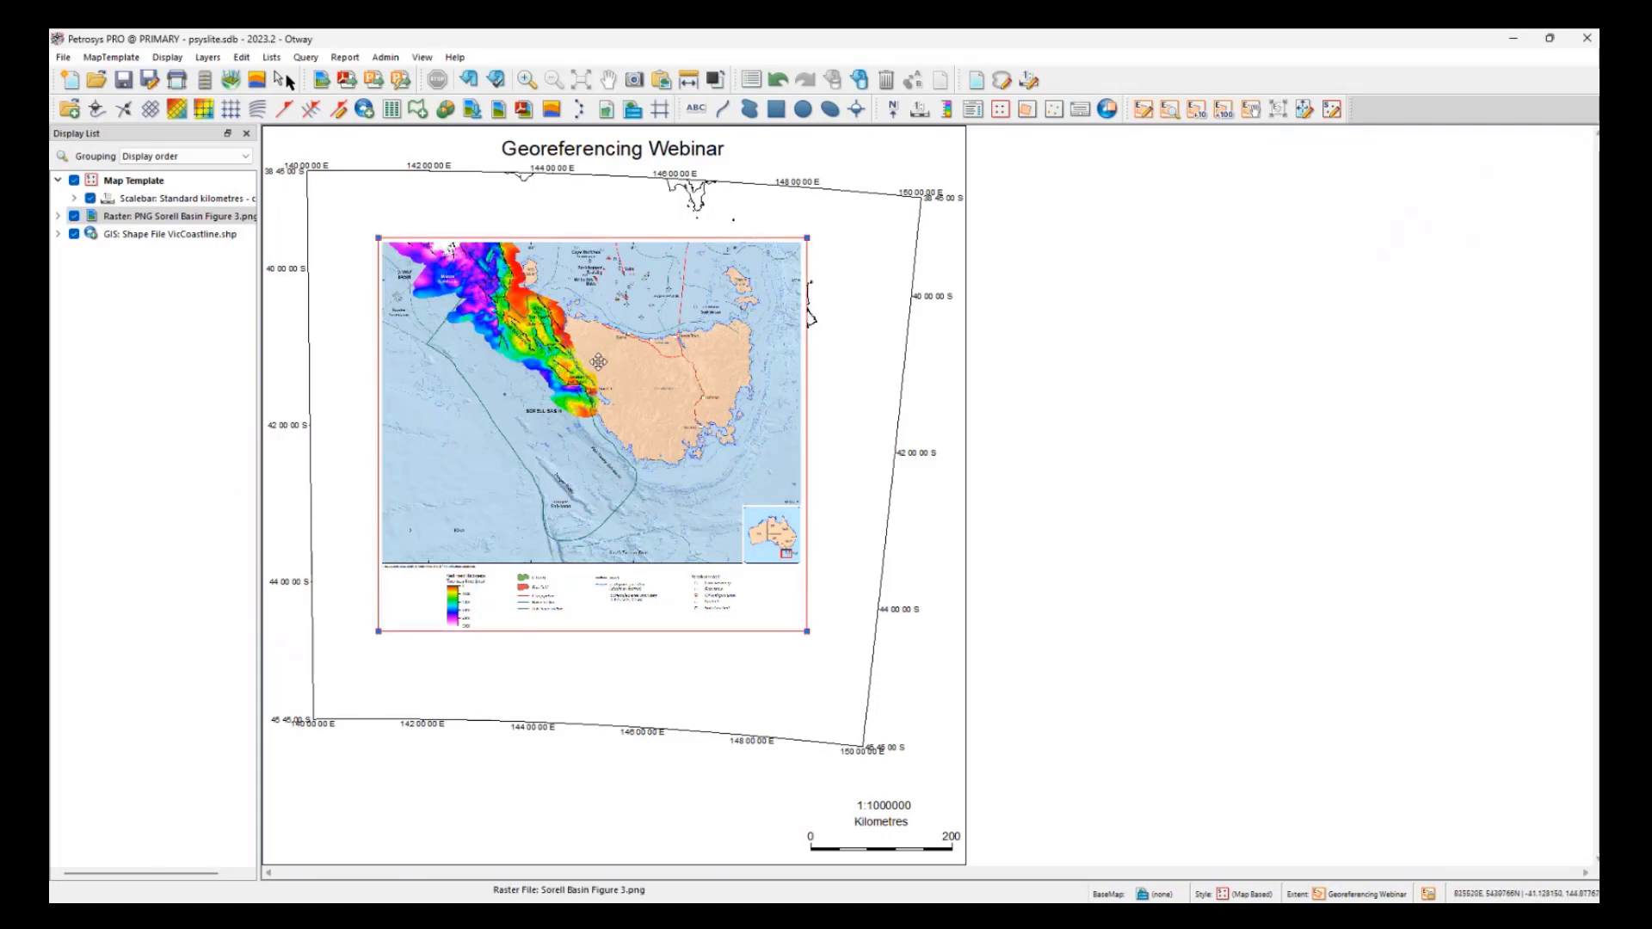
pyautogui.rightClick(598, 361)
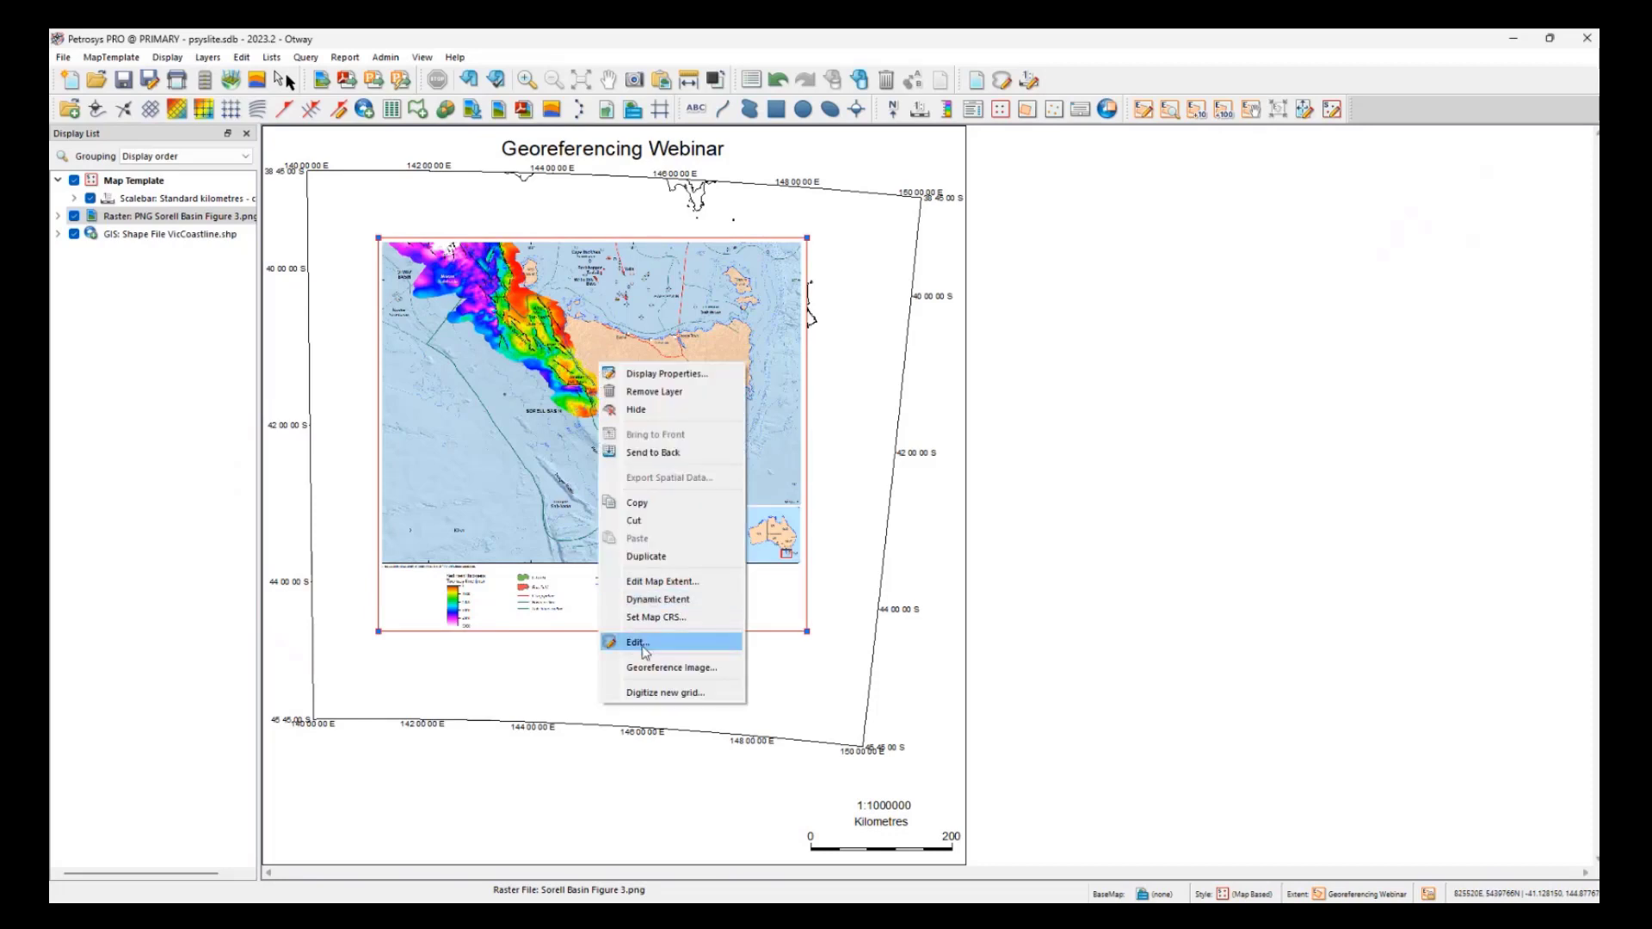
pyautogui.click(677, 670)
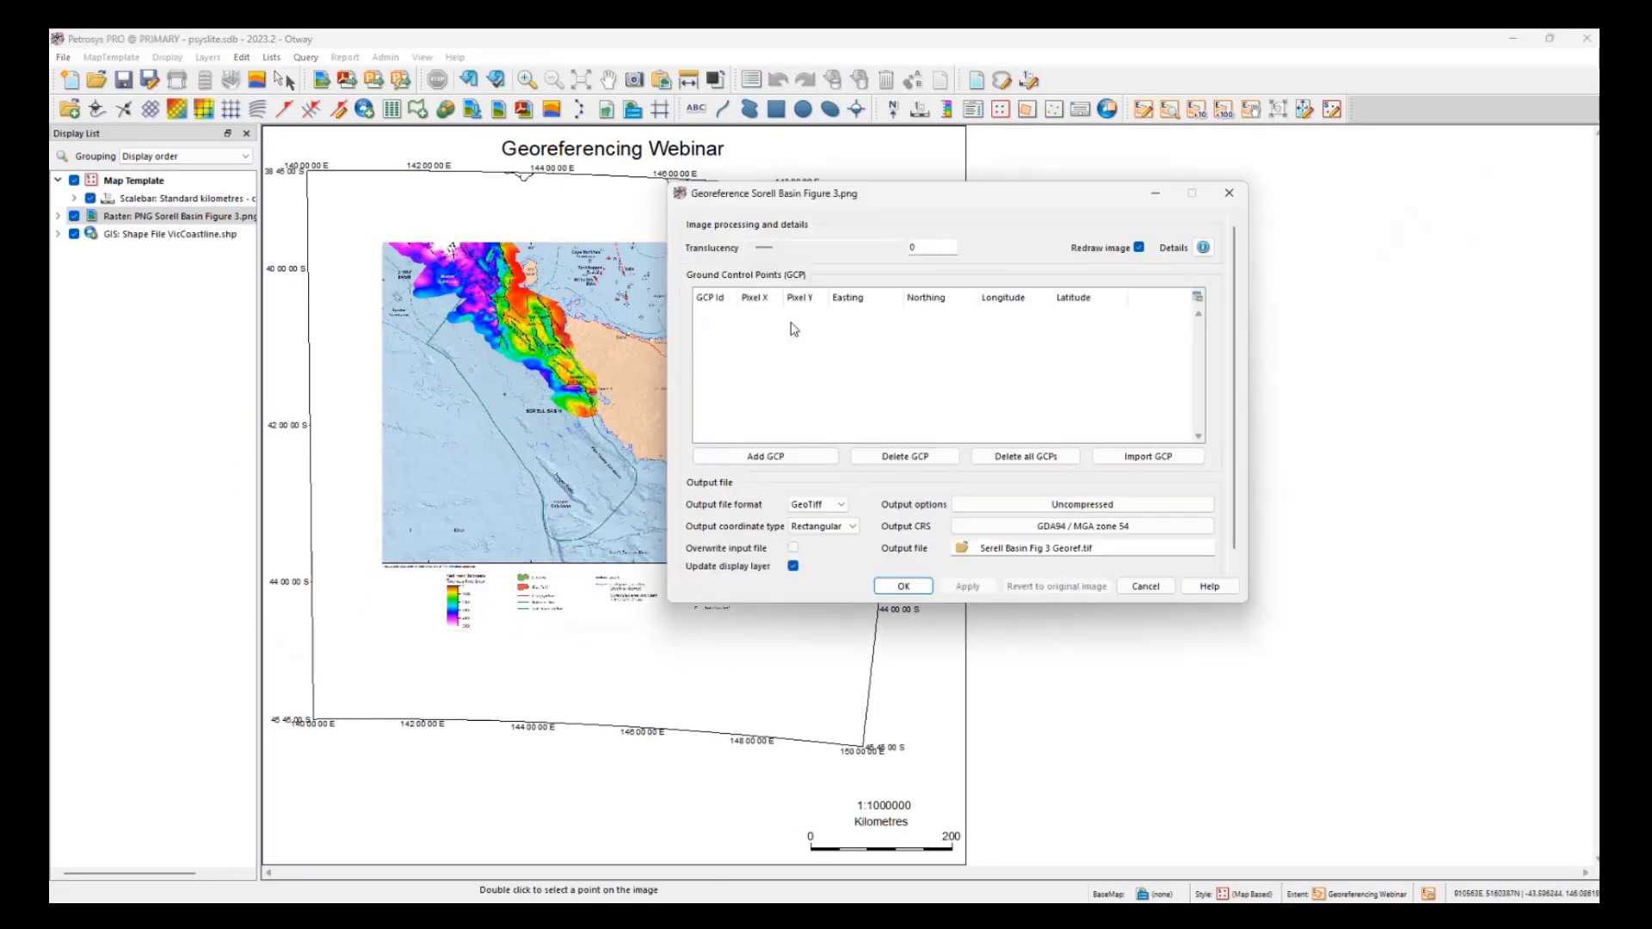
# - Review the available output file formats and the TIFF image output options without changing them
pyautogui.click(815, 505)
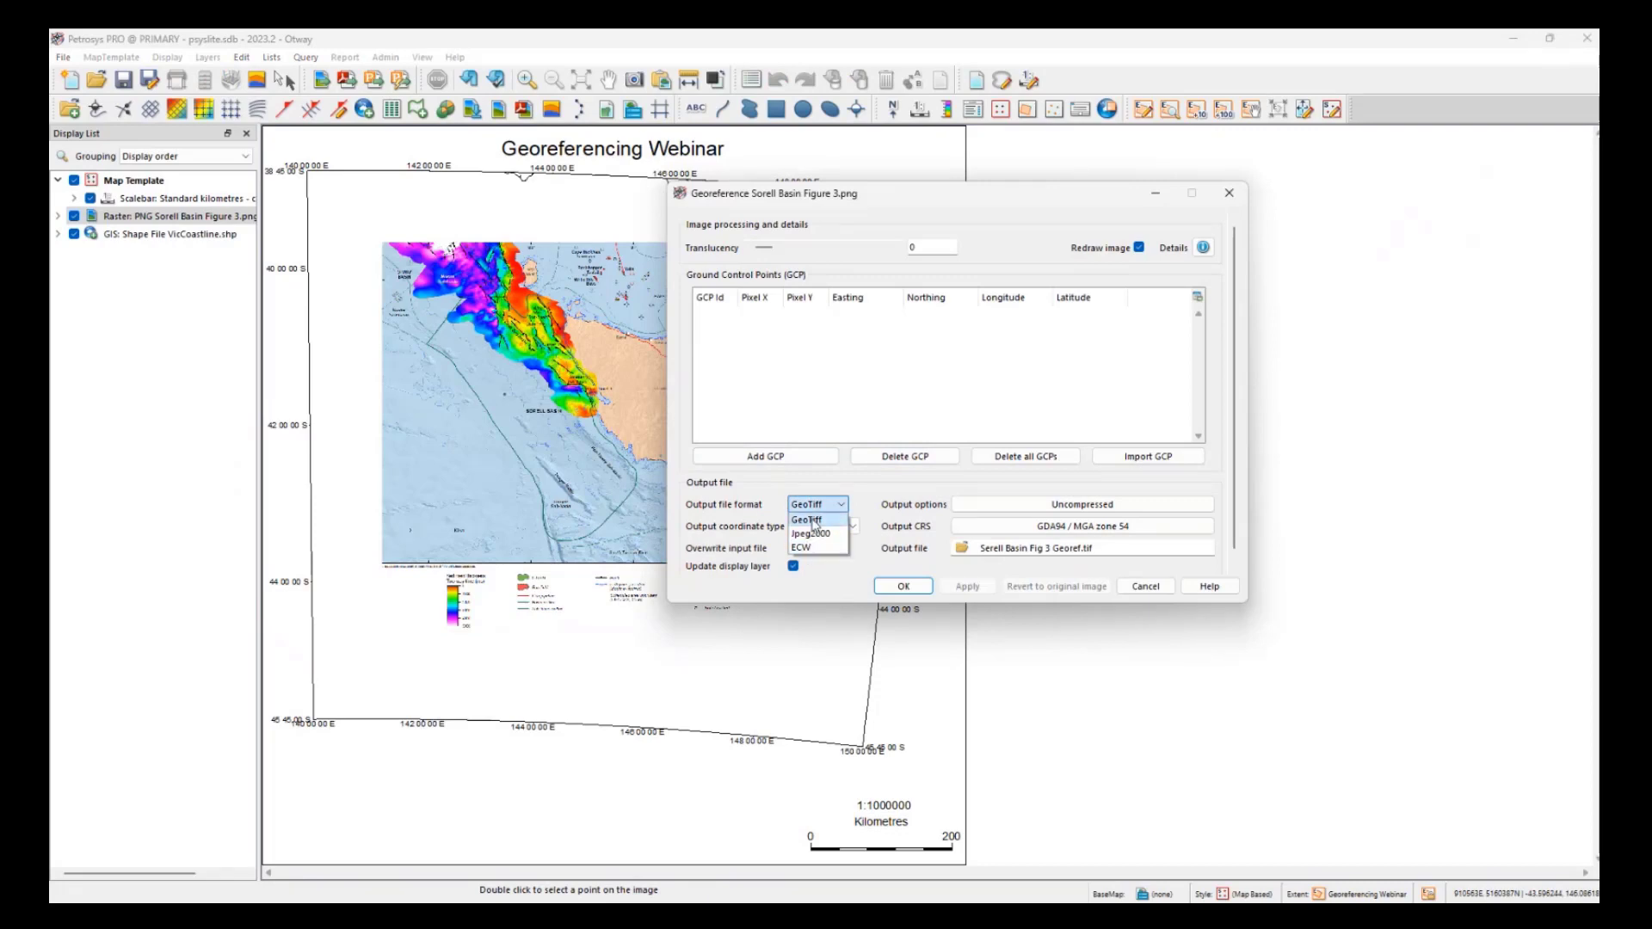
pyautogui.click(819, 507)
pyautogui.click(1021, 505)
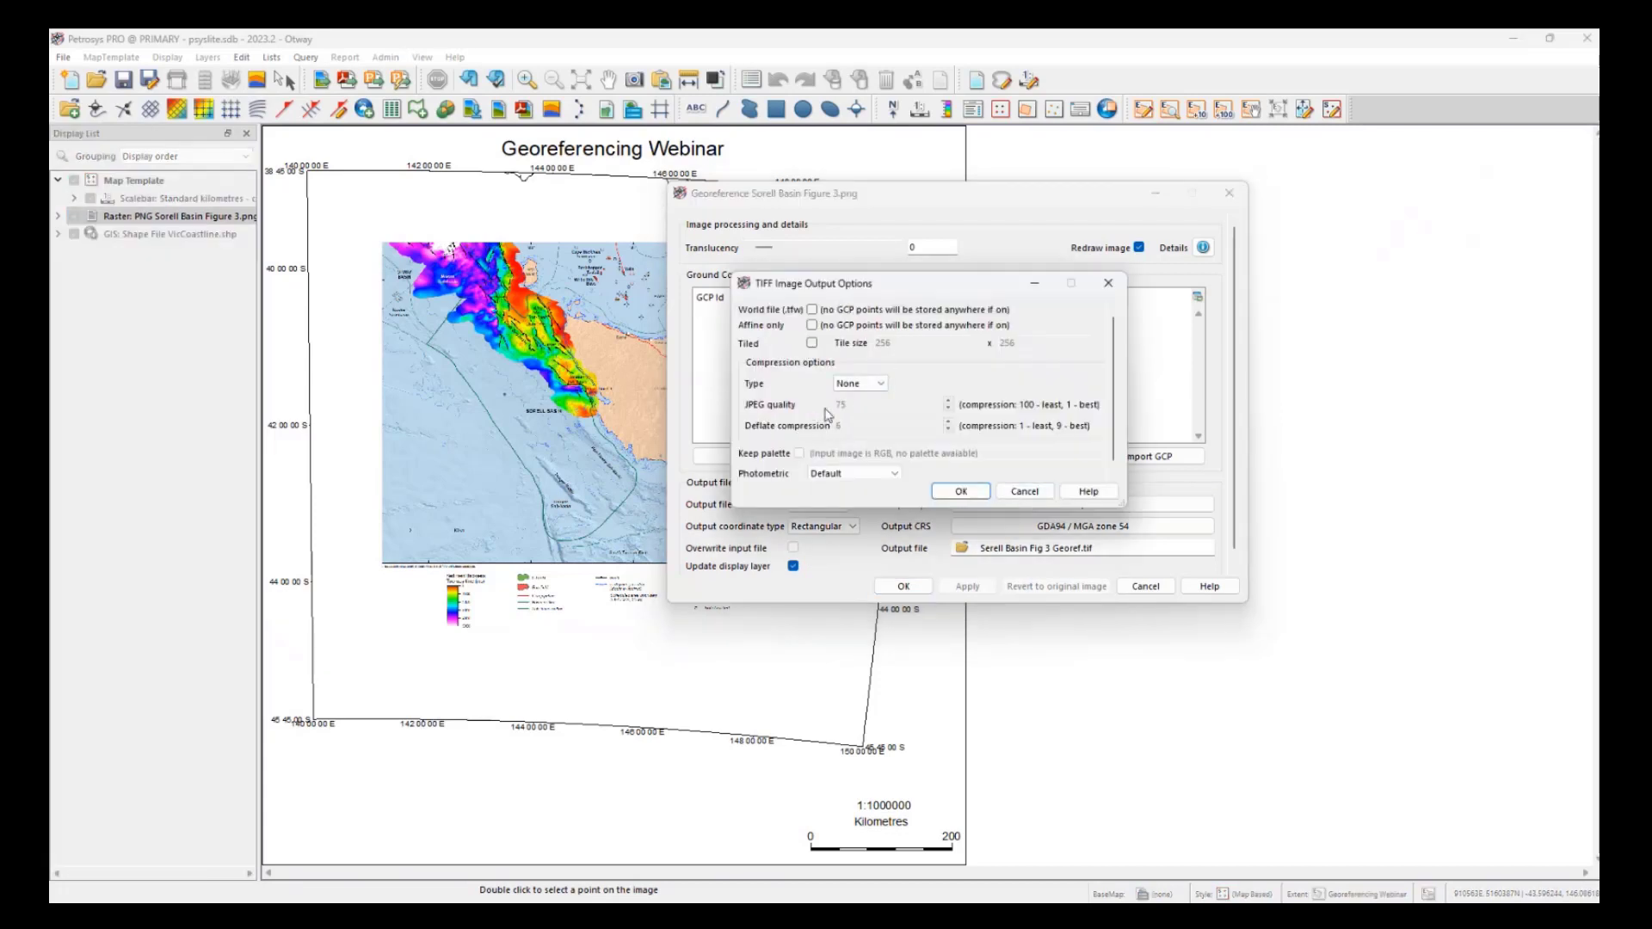
pyautogui.click(1024, 492)
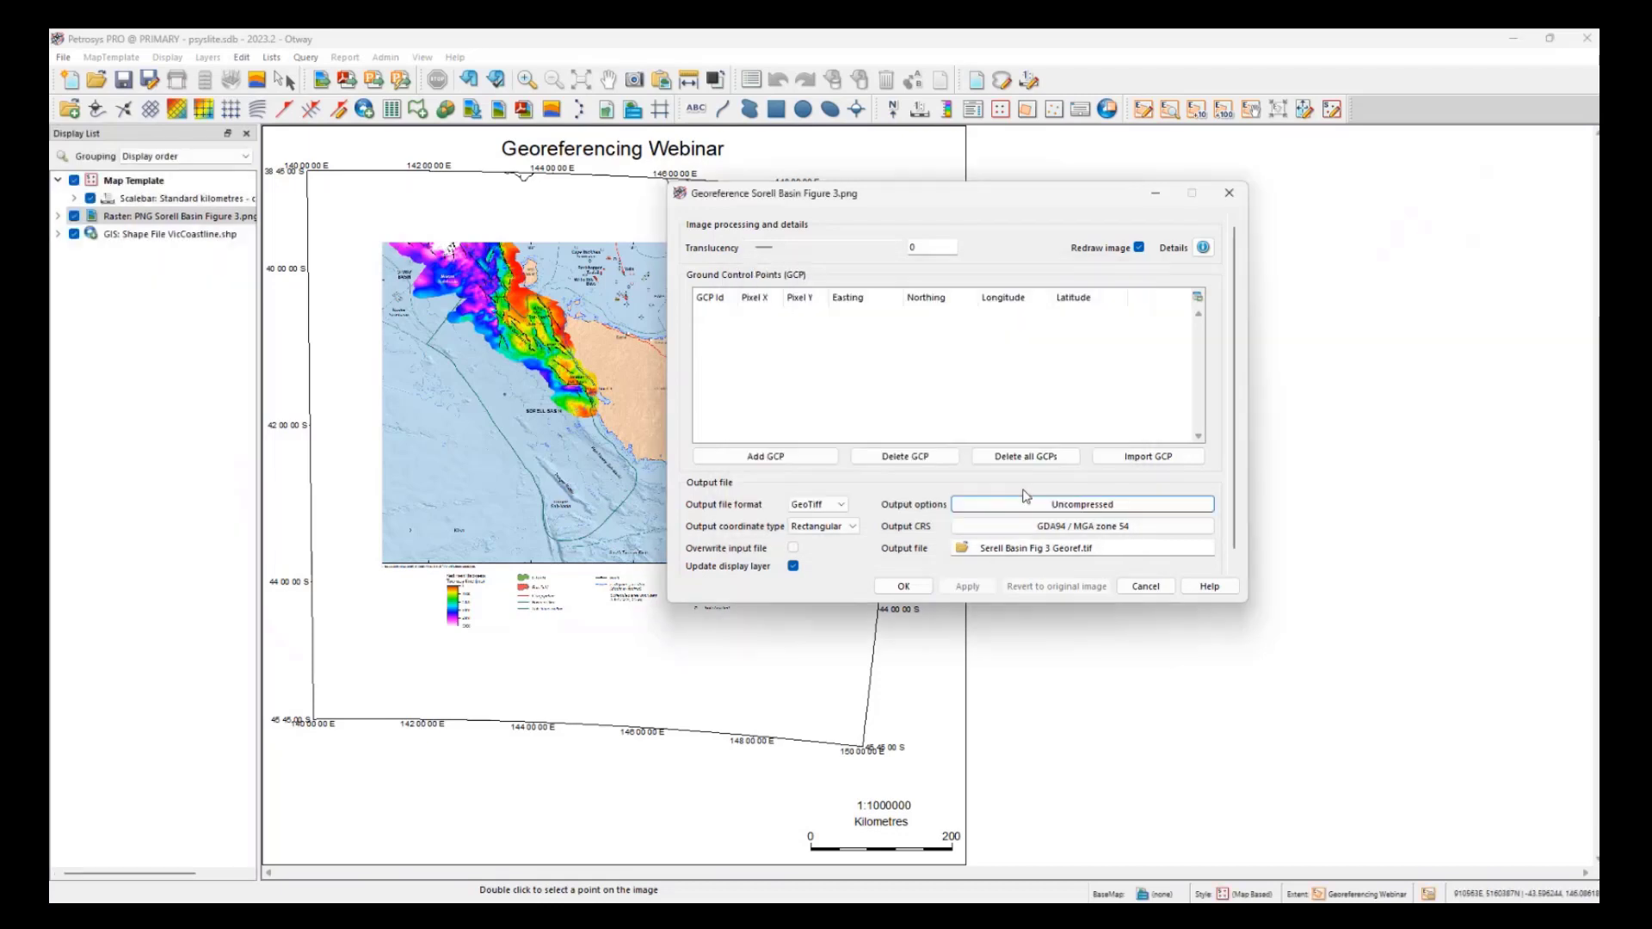
# - Switch the output file format to Jpeg2000 and review its compression and resolution level options
pyautogui.click(819, 508)
pyautogui.click(824, 533)
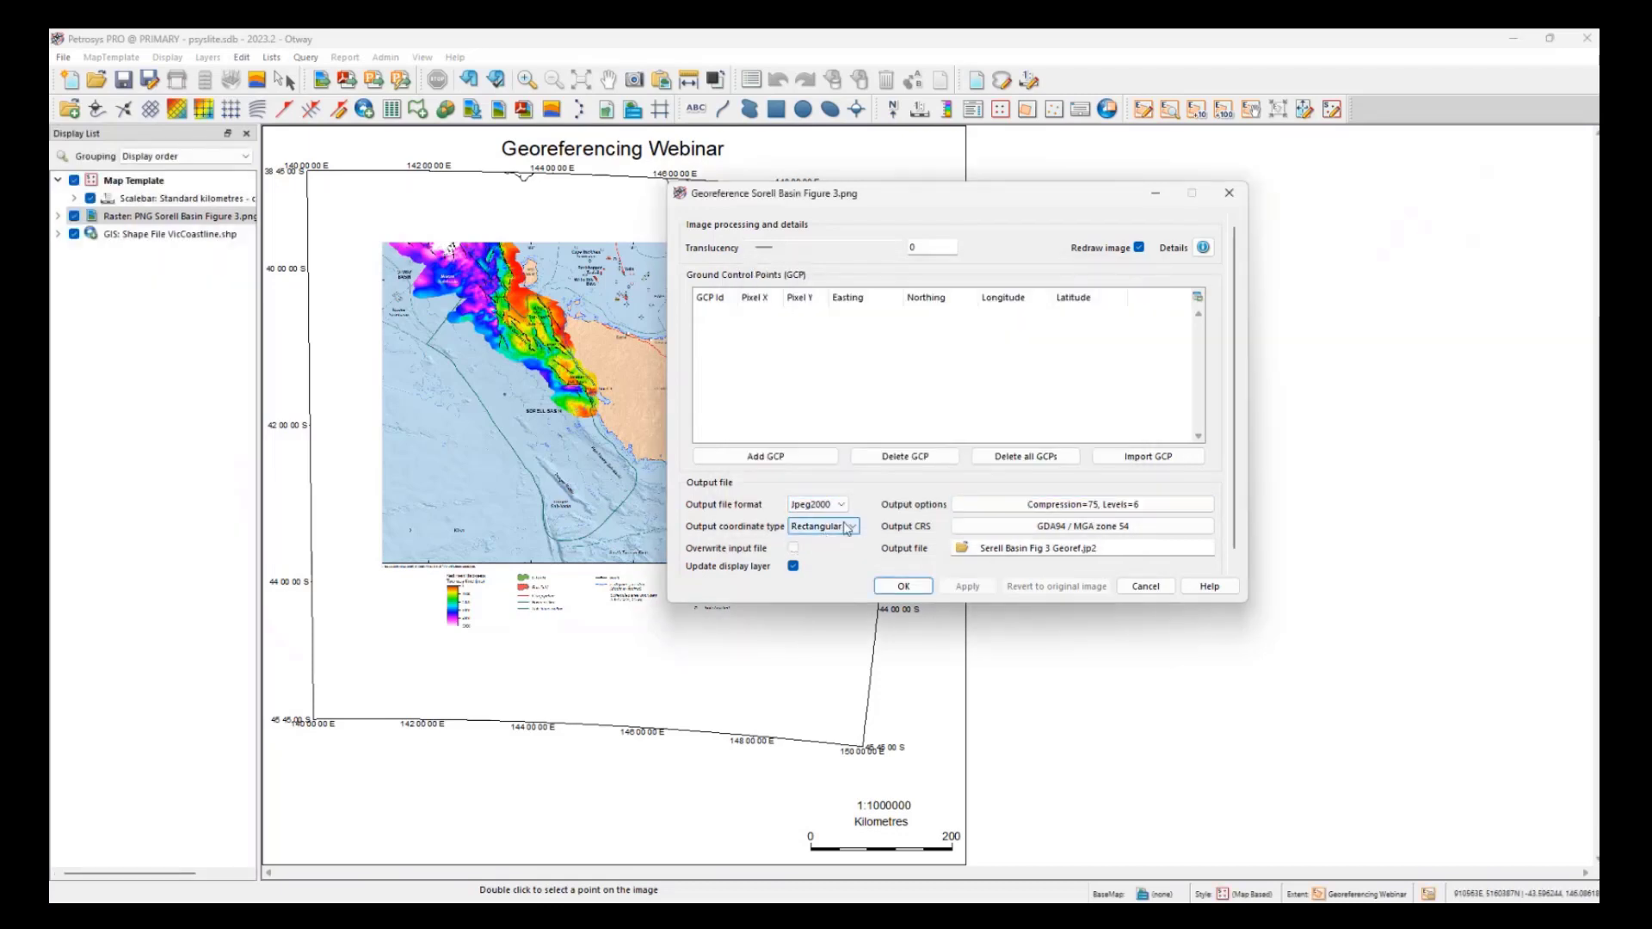
pyautogui.click(1041, 508)
pyautogui.moveTo(831, 404); pyautogui.dragTo(748, 409)
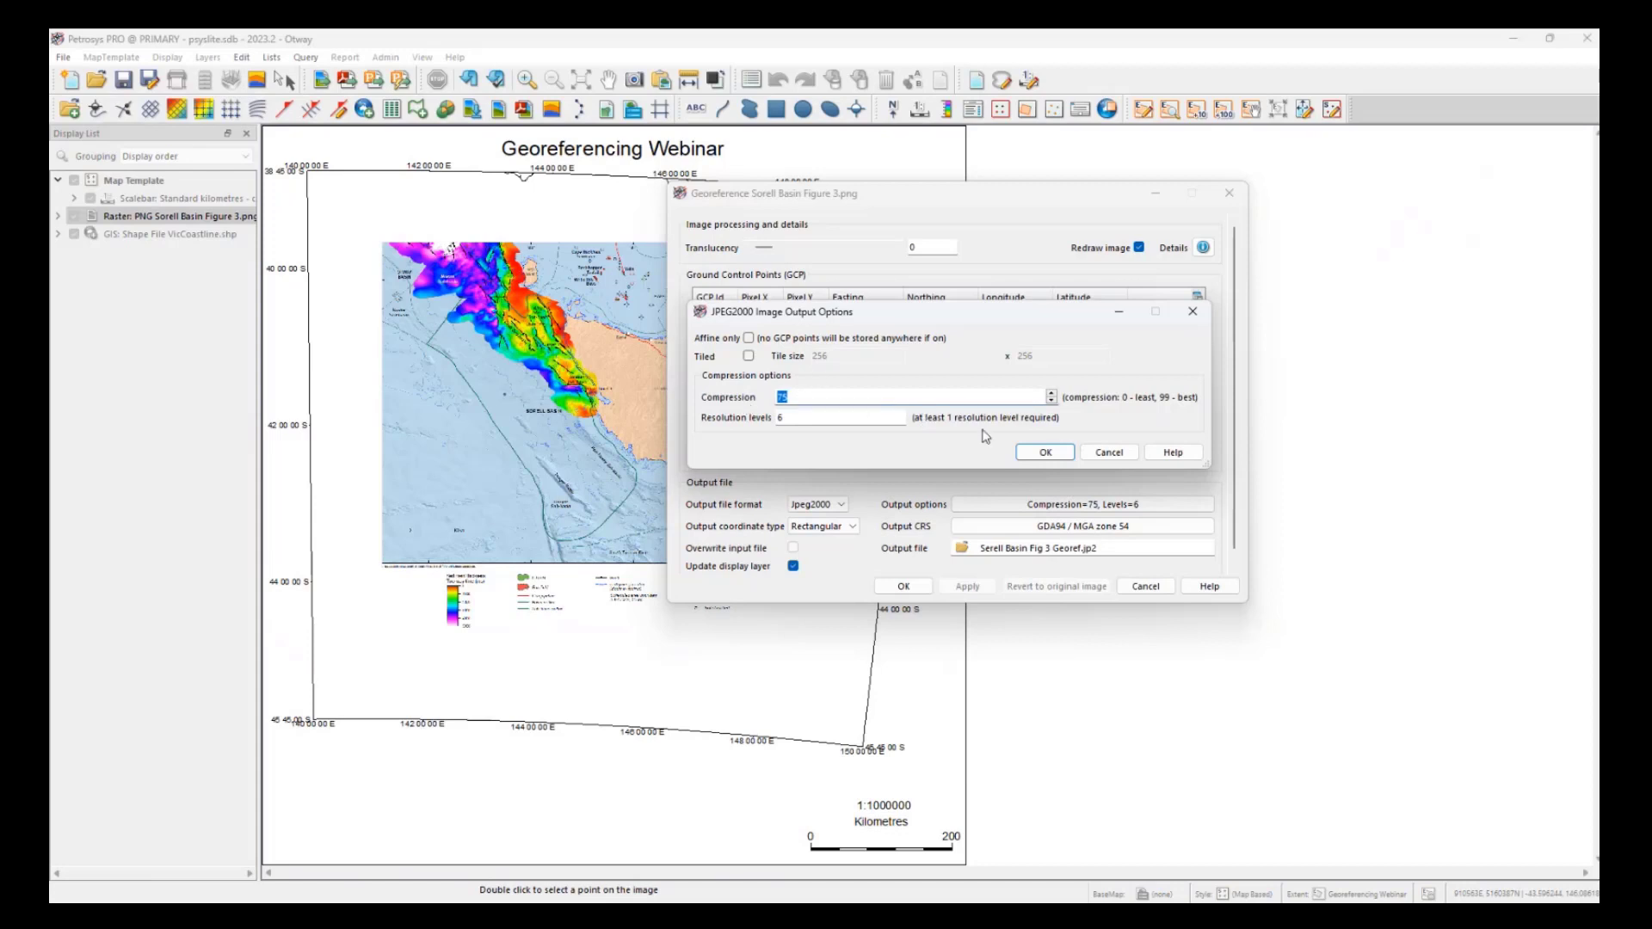
pyautogui.click(1108, 456)
# - Set the output file format to GeoTiff and accept its output options with compression type None
pyautogui.click(817, 505)
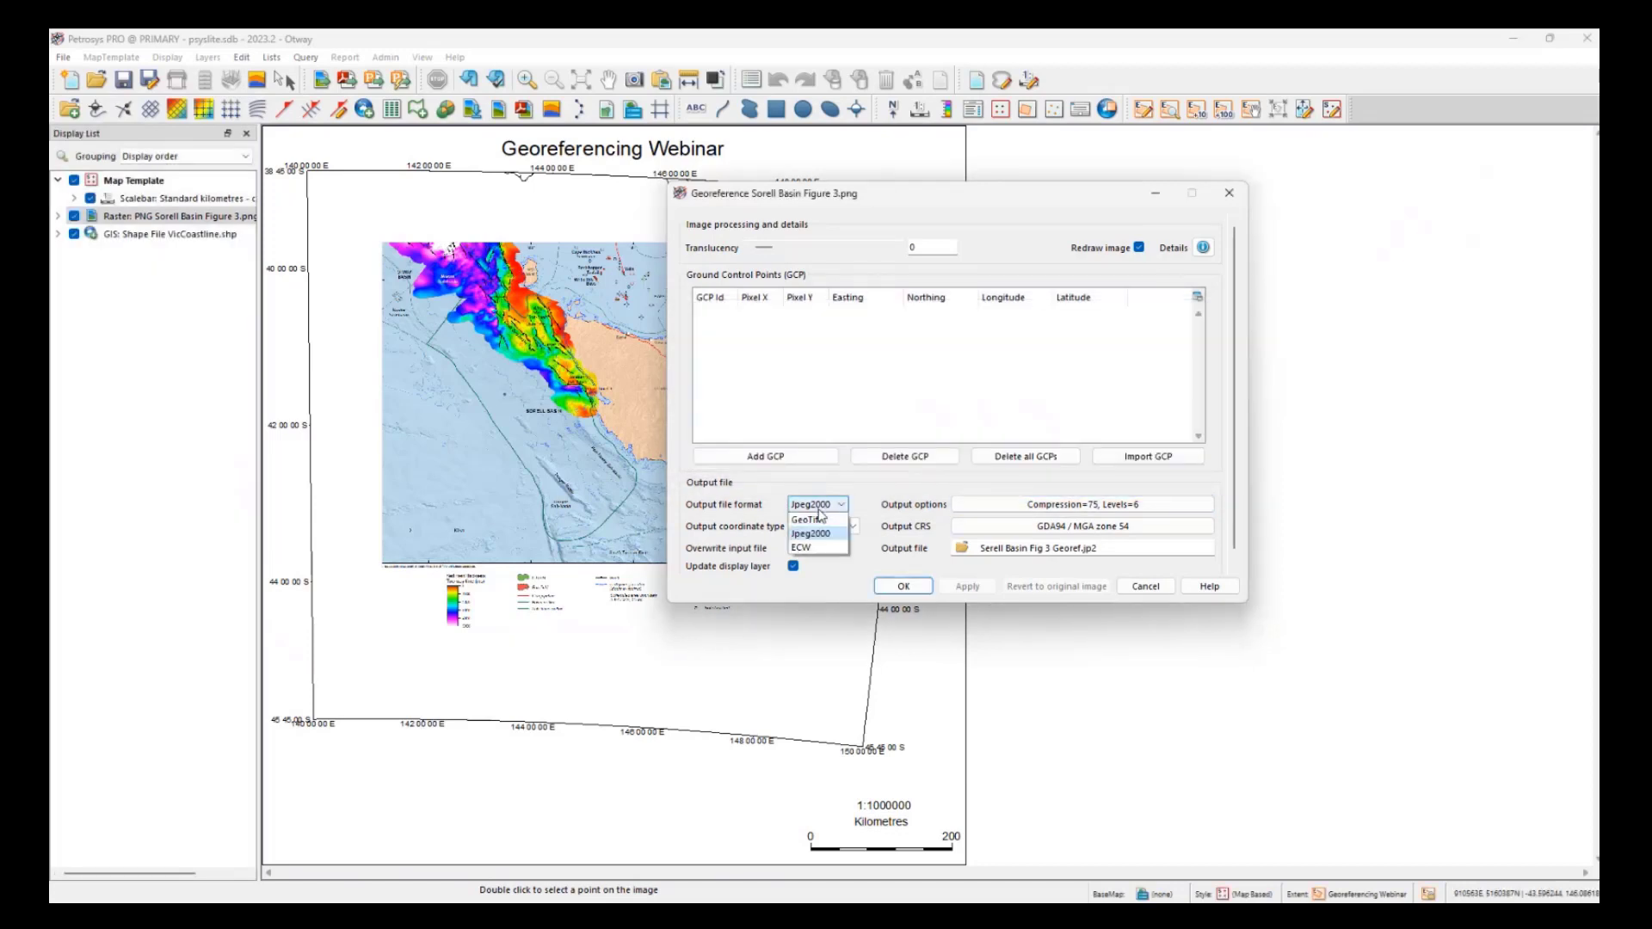
pyautogui.click(809, 520)
pyautogui.click(972, 504)
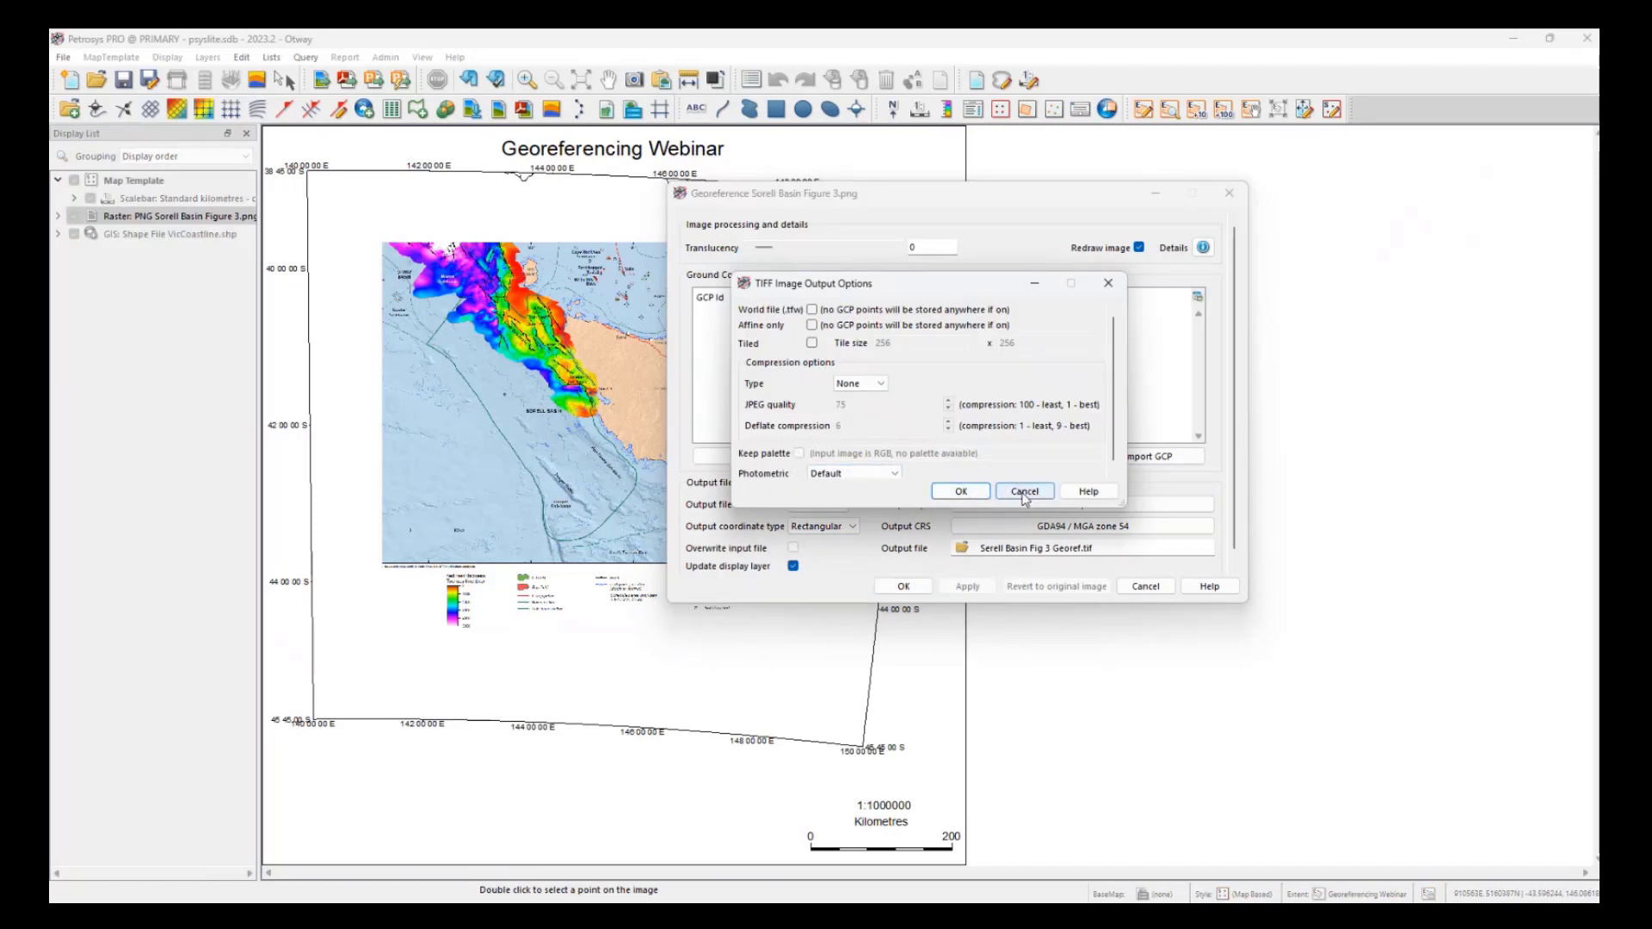
pyautogui.click(957, 493)
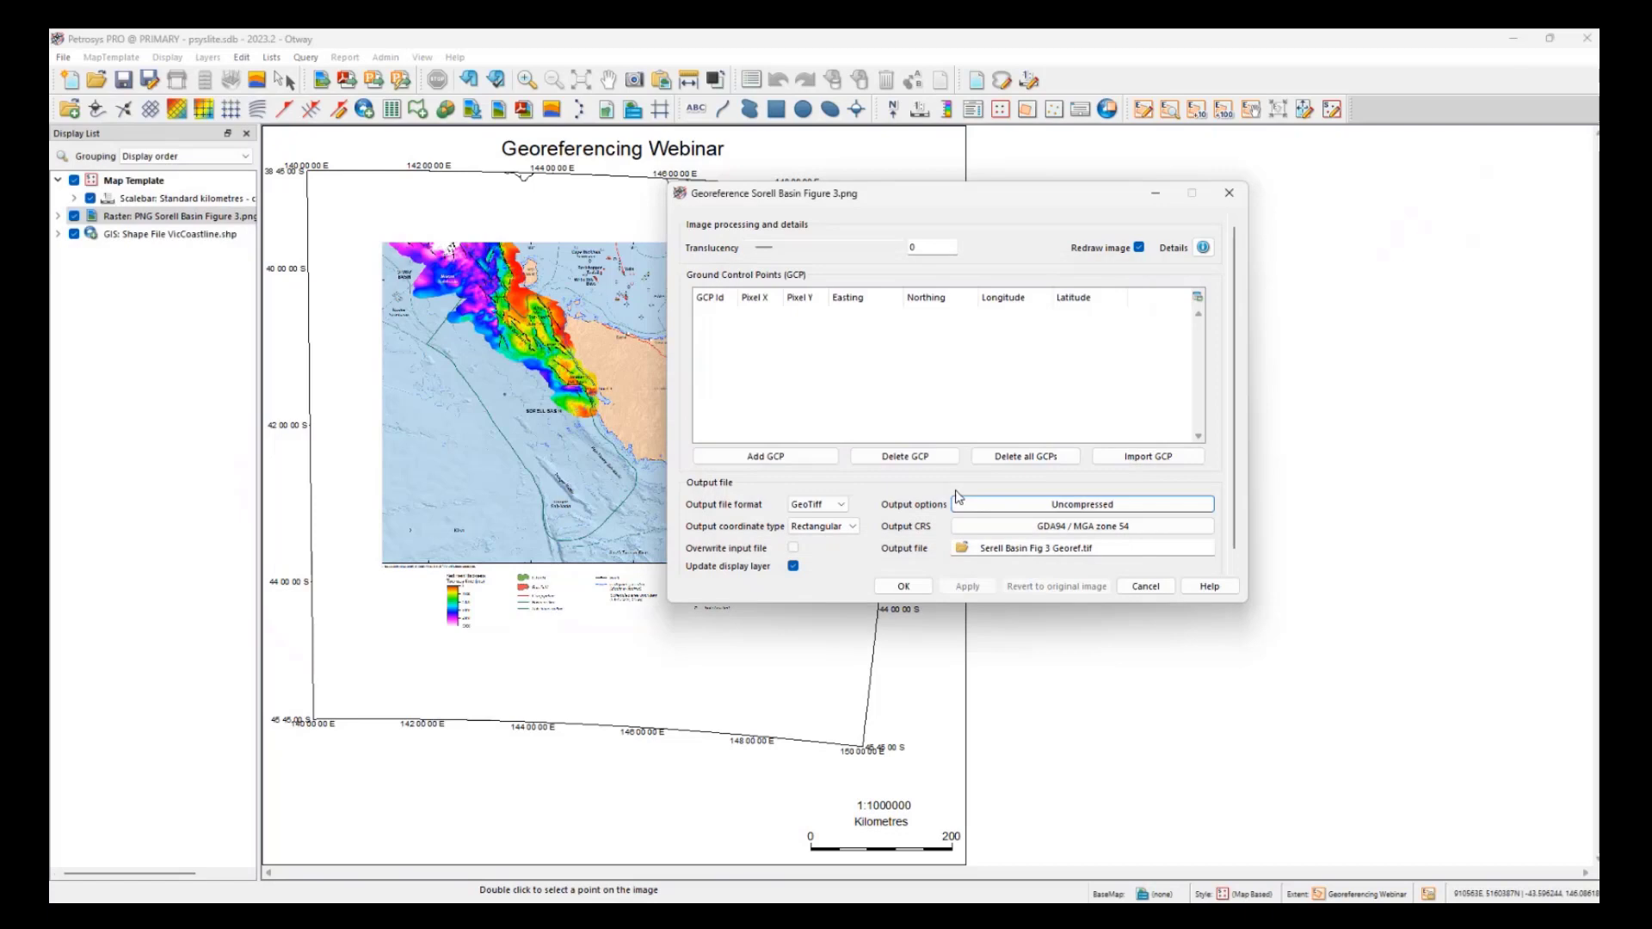
# - Set the output coordinate type to Geographic with GDA94 as the output CRS, and check the output file name
pyautogui.click(814, 528)
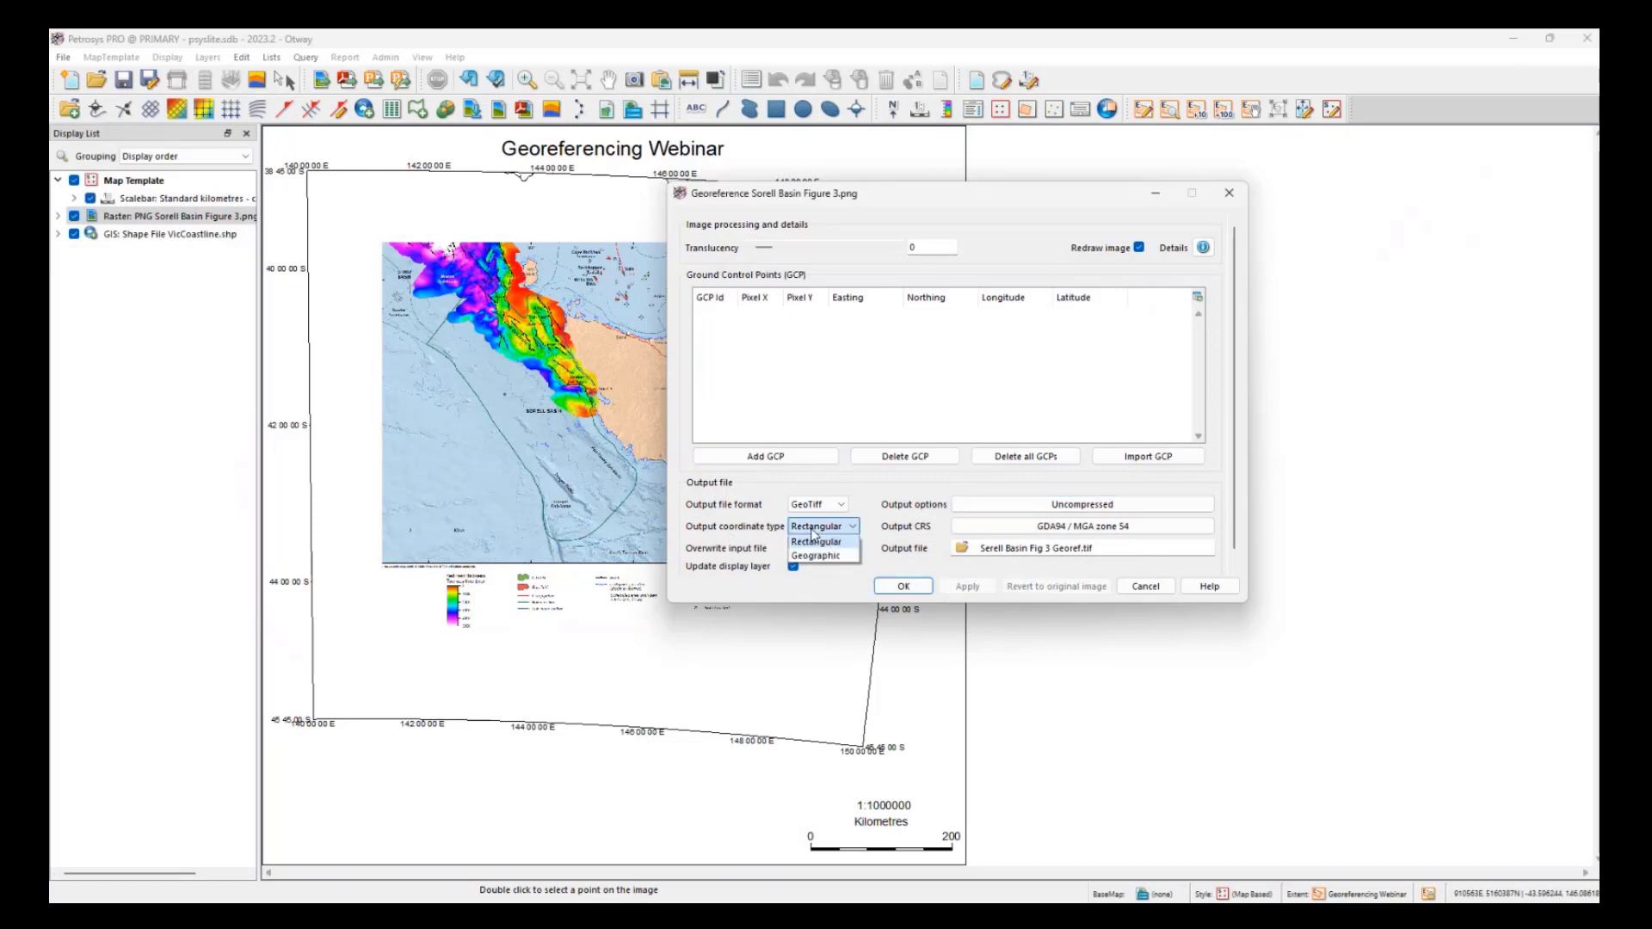
pyautogui.click(815, 563)
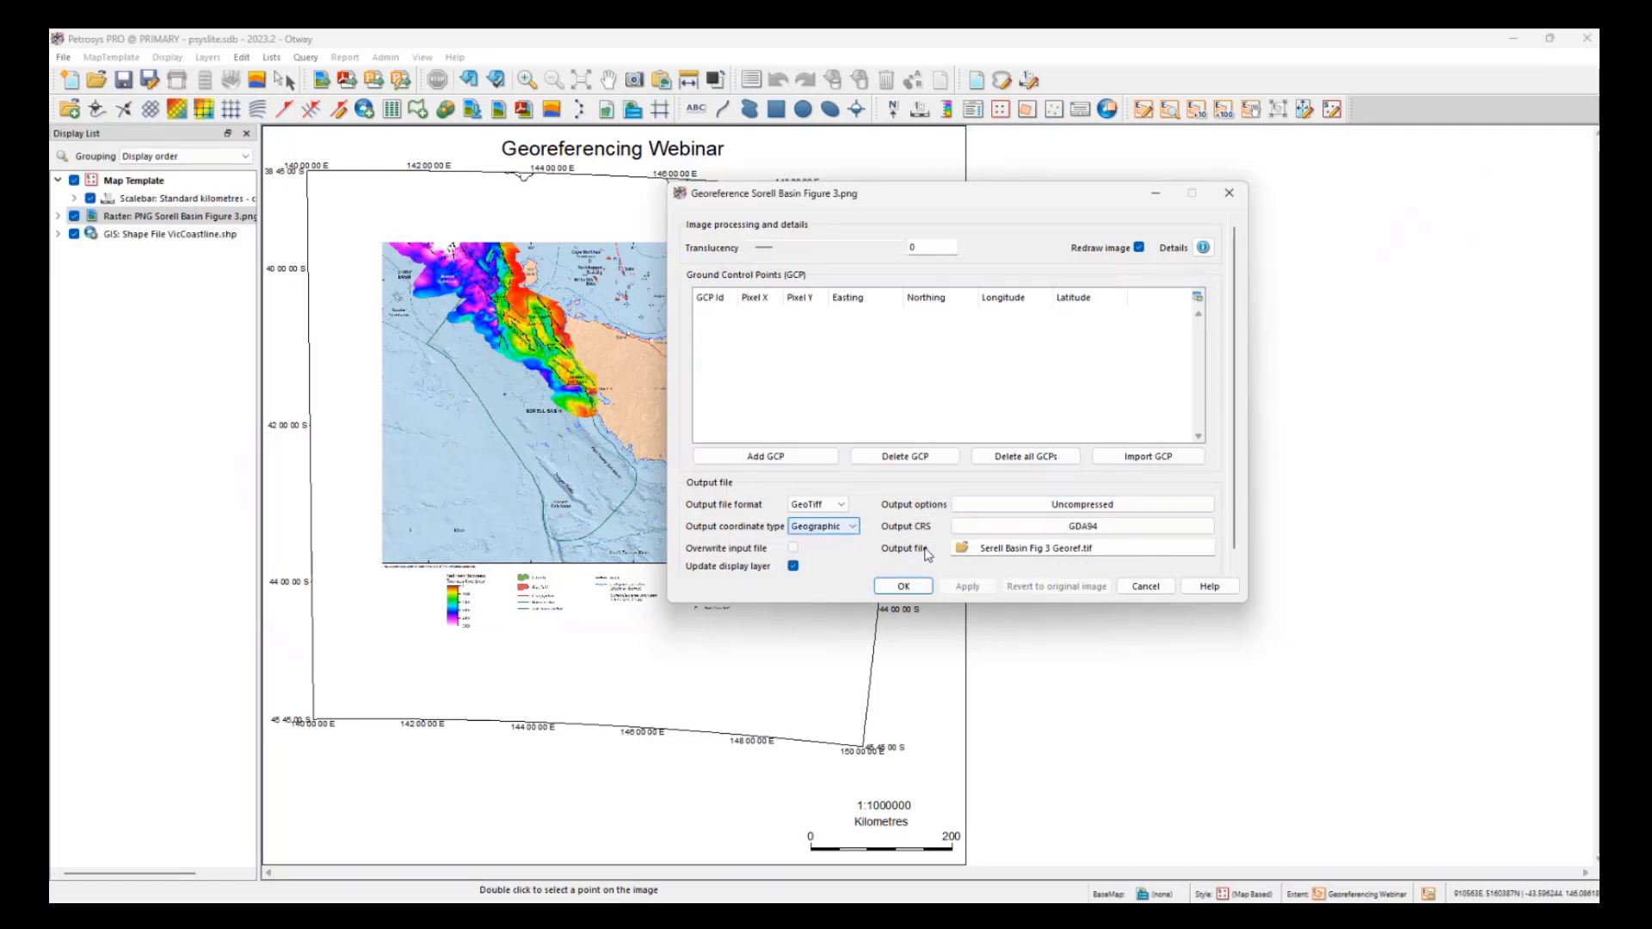
pyautogui.click(1003, 533)
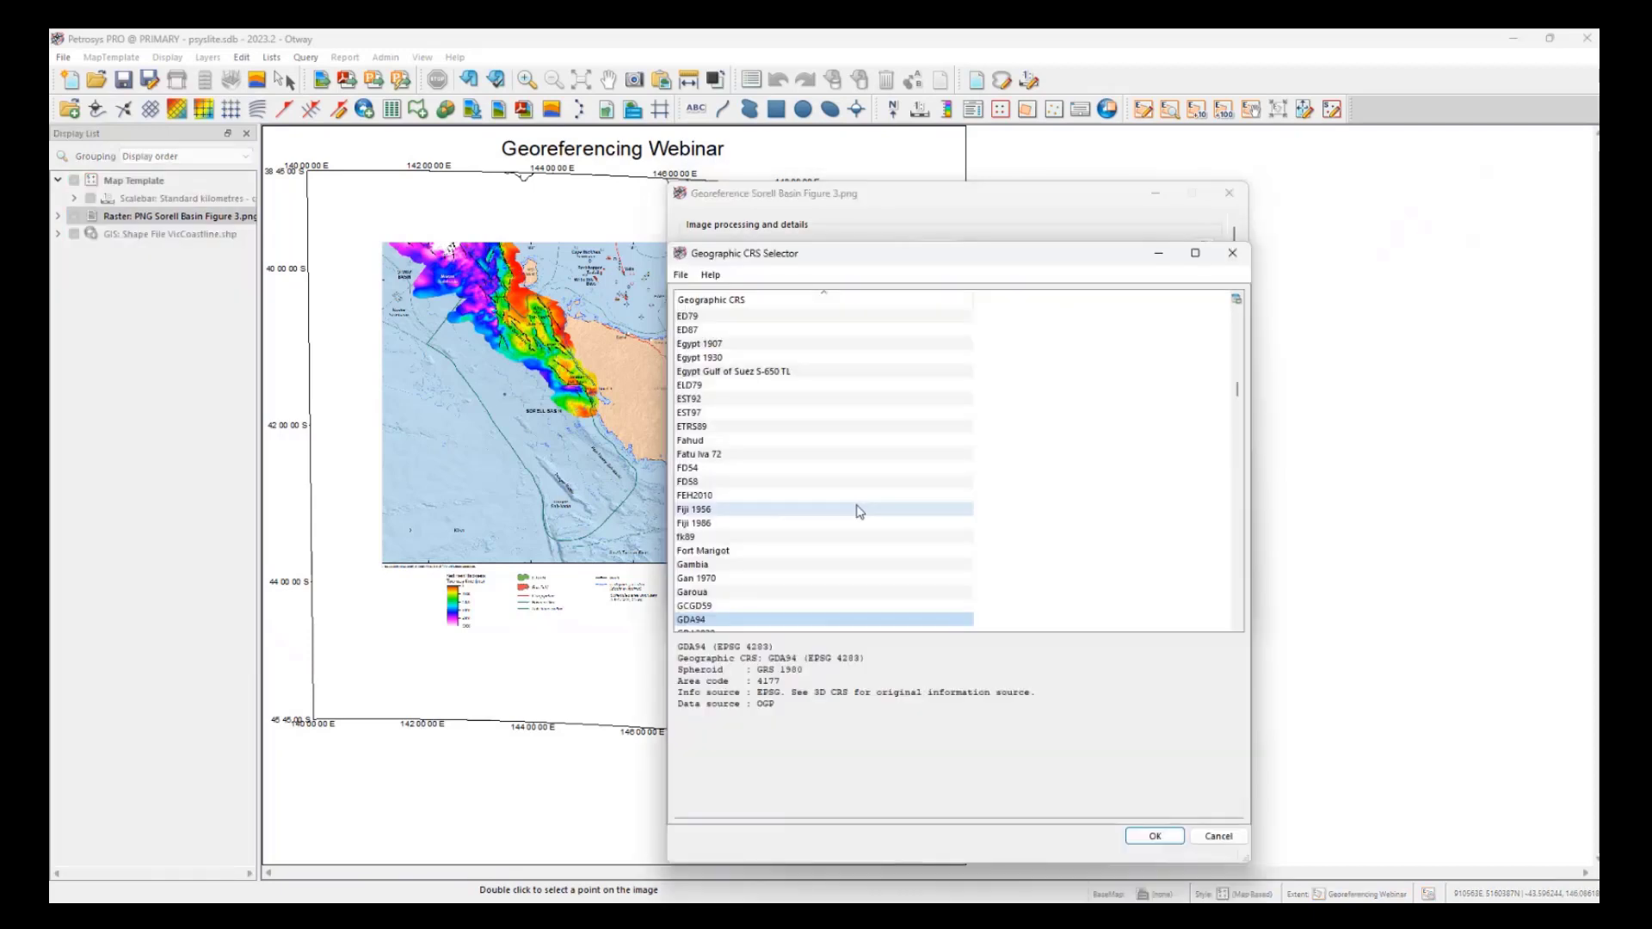
pyautogui.click(1159, 837)
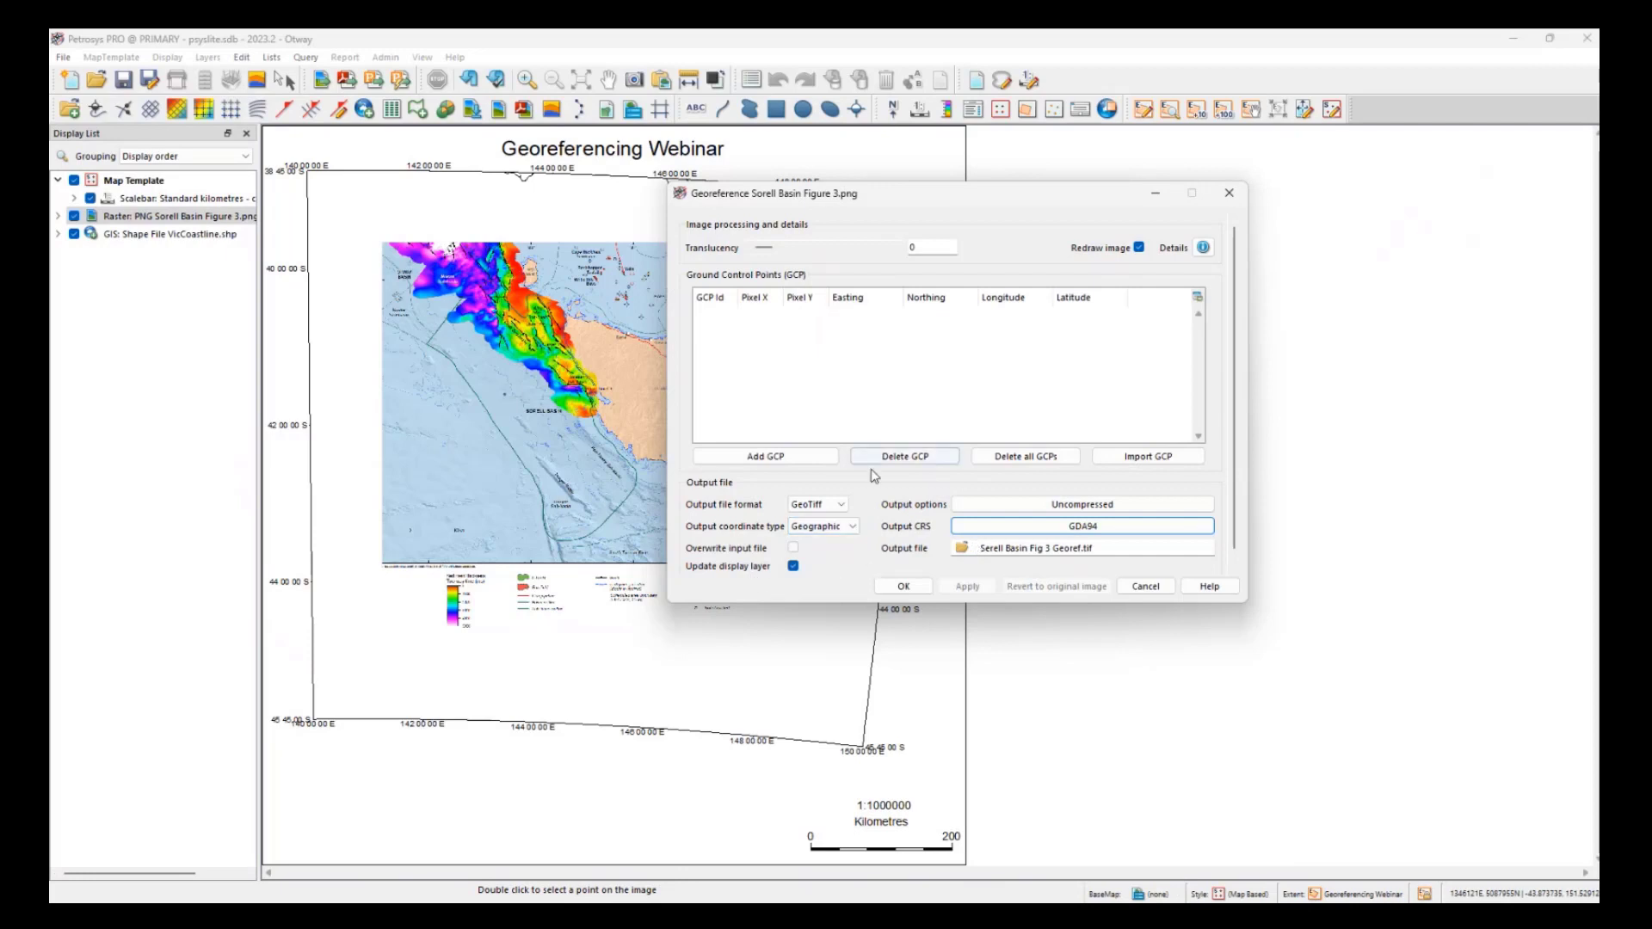
pyautogui.moveTo(990, 548); pyautogui.dragTo(1103, 548)
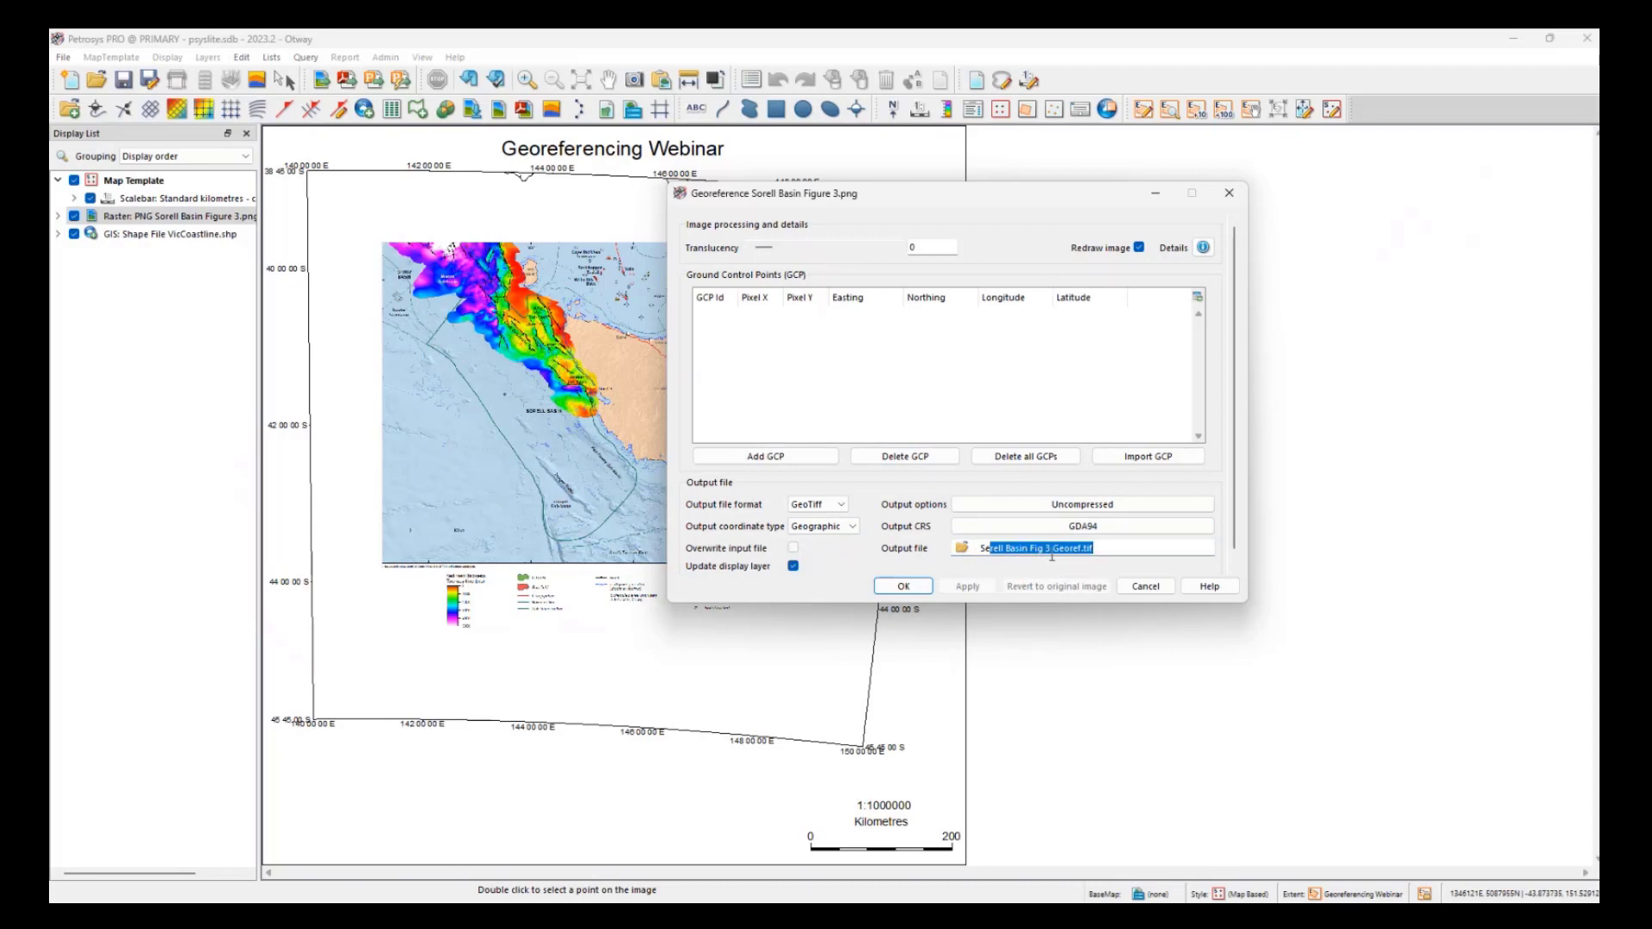
pyautogui.click(1091, 549)
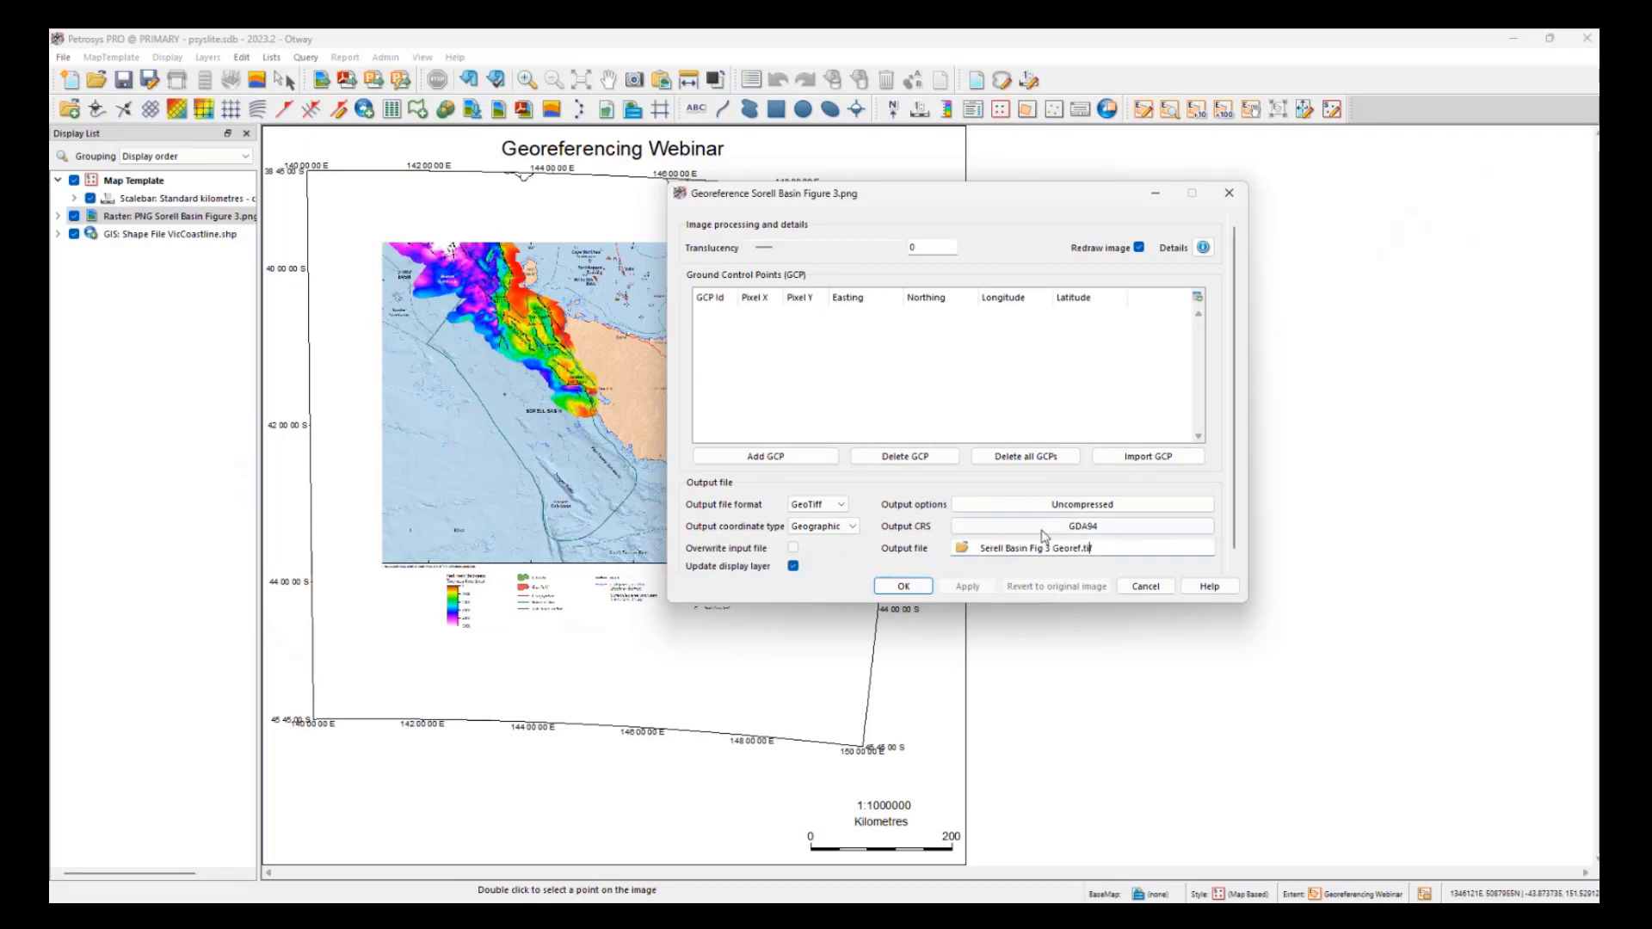
# - Add control points mapping the raster's upper-left corner to about 140°42' E, 39°23' S and its upper-right corner to about 148°31' E, 39°11' S
pyautogui.moveTo(905, 197); pyautogui.dragTo(1164, 220)
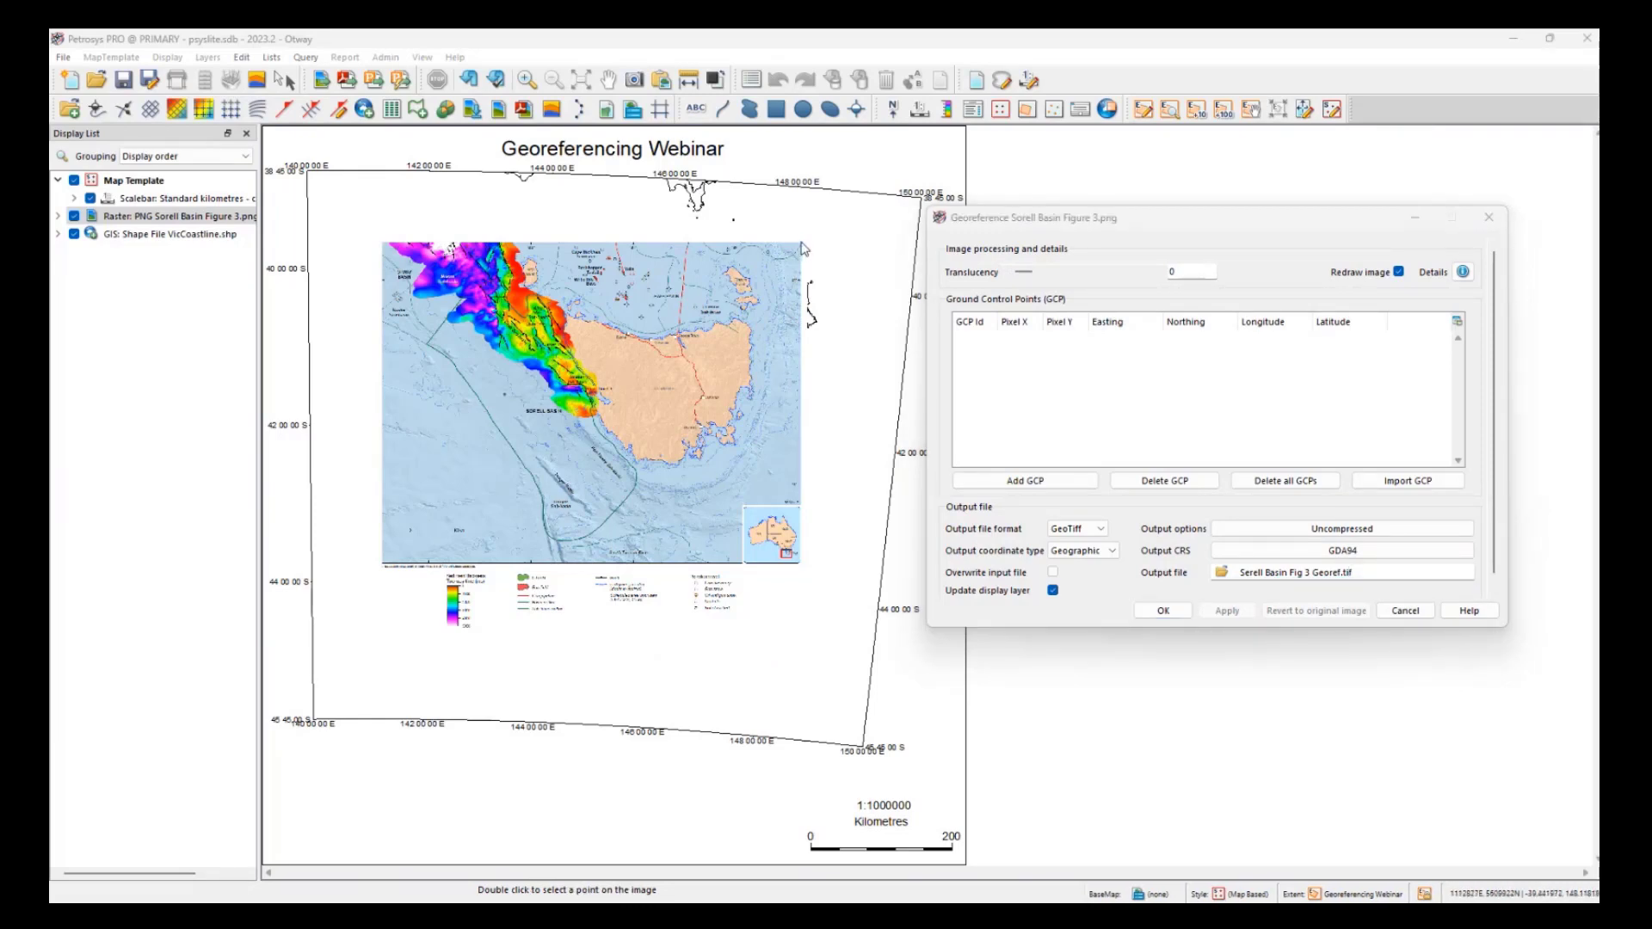
pyautogui.doubleClick(384, 243)
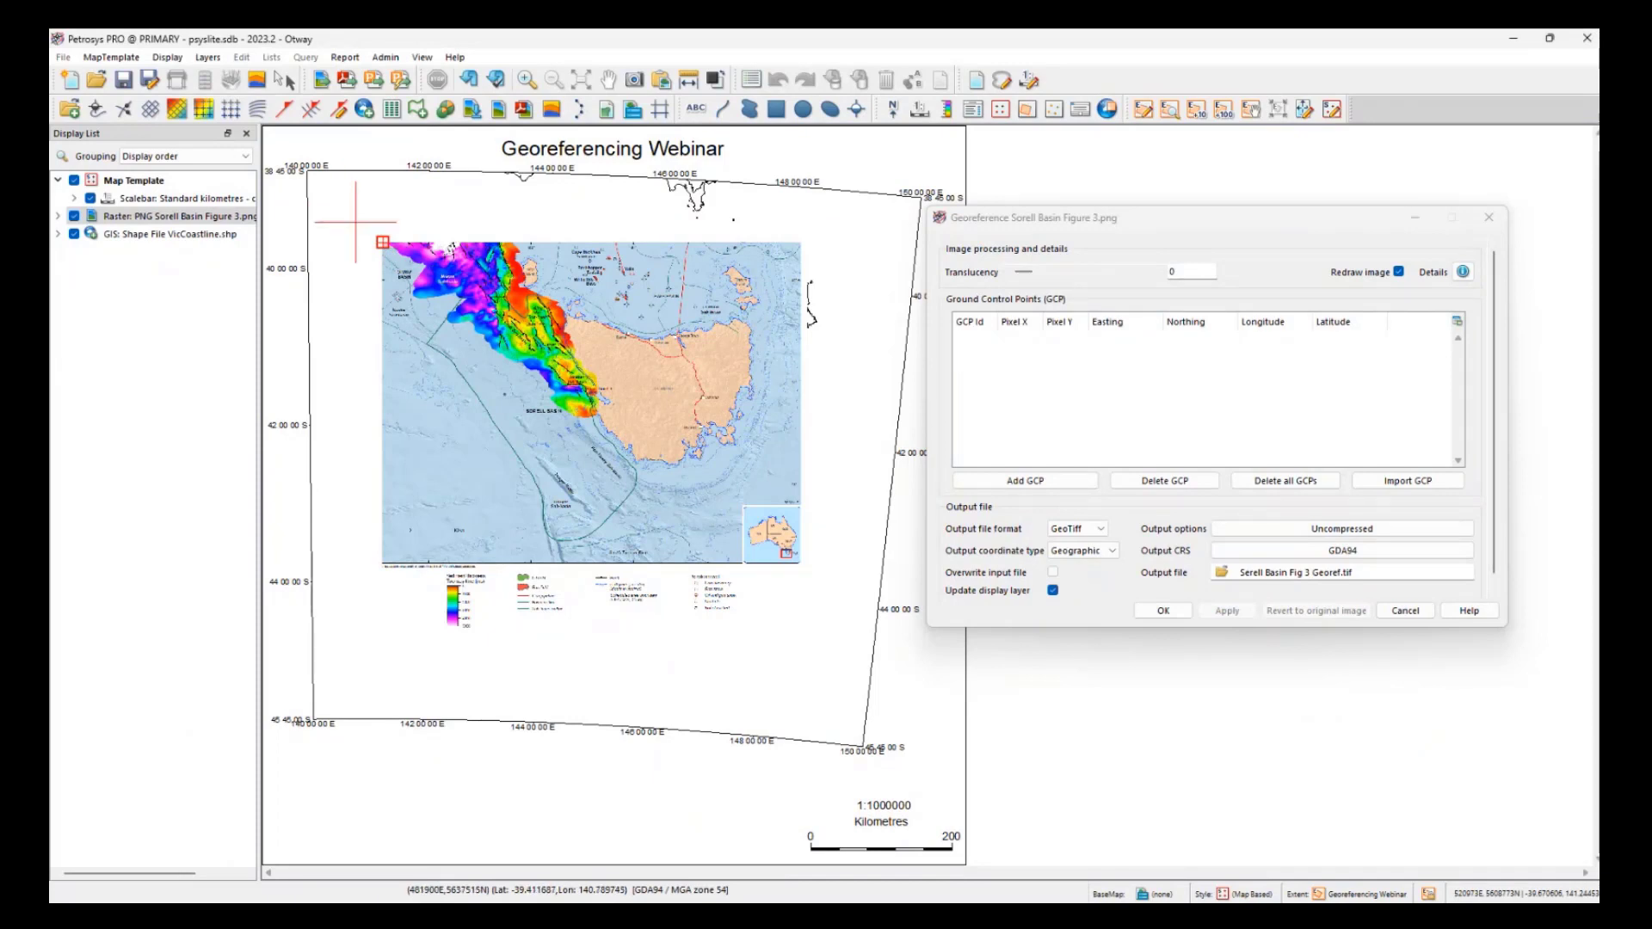
pyautogui.doubleClick(350, 220)
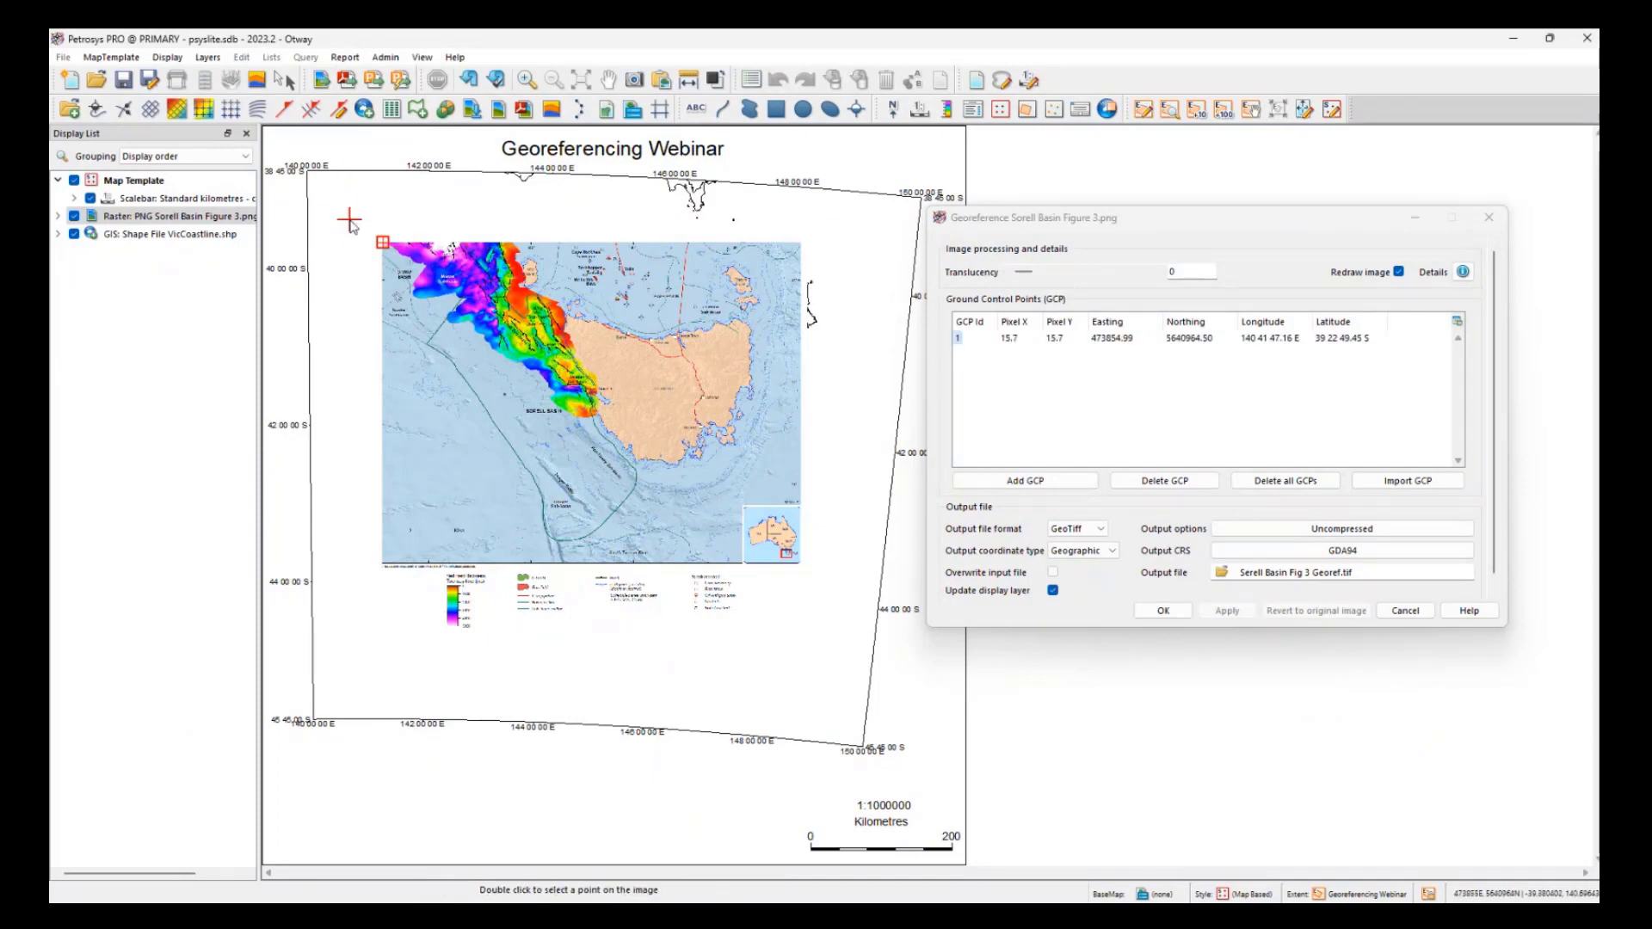
pyautogui.doubleClick(801, 243)
pyautogui.doubleClick(826, 223)
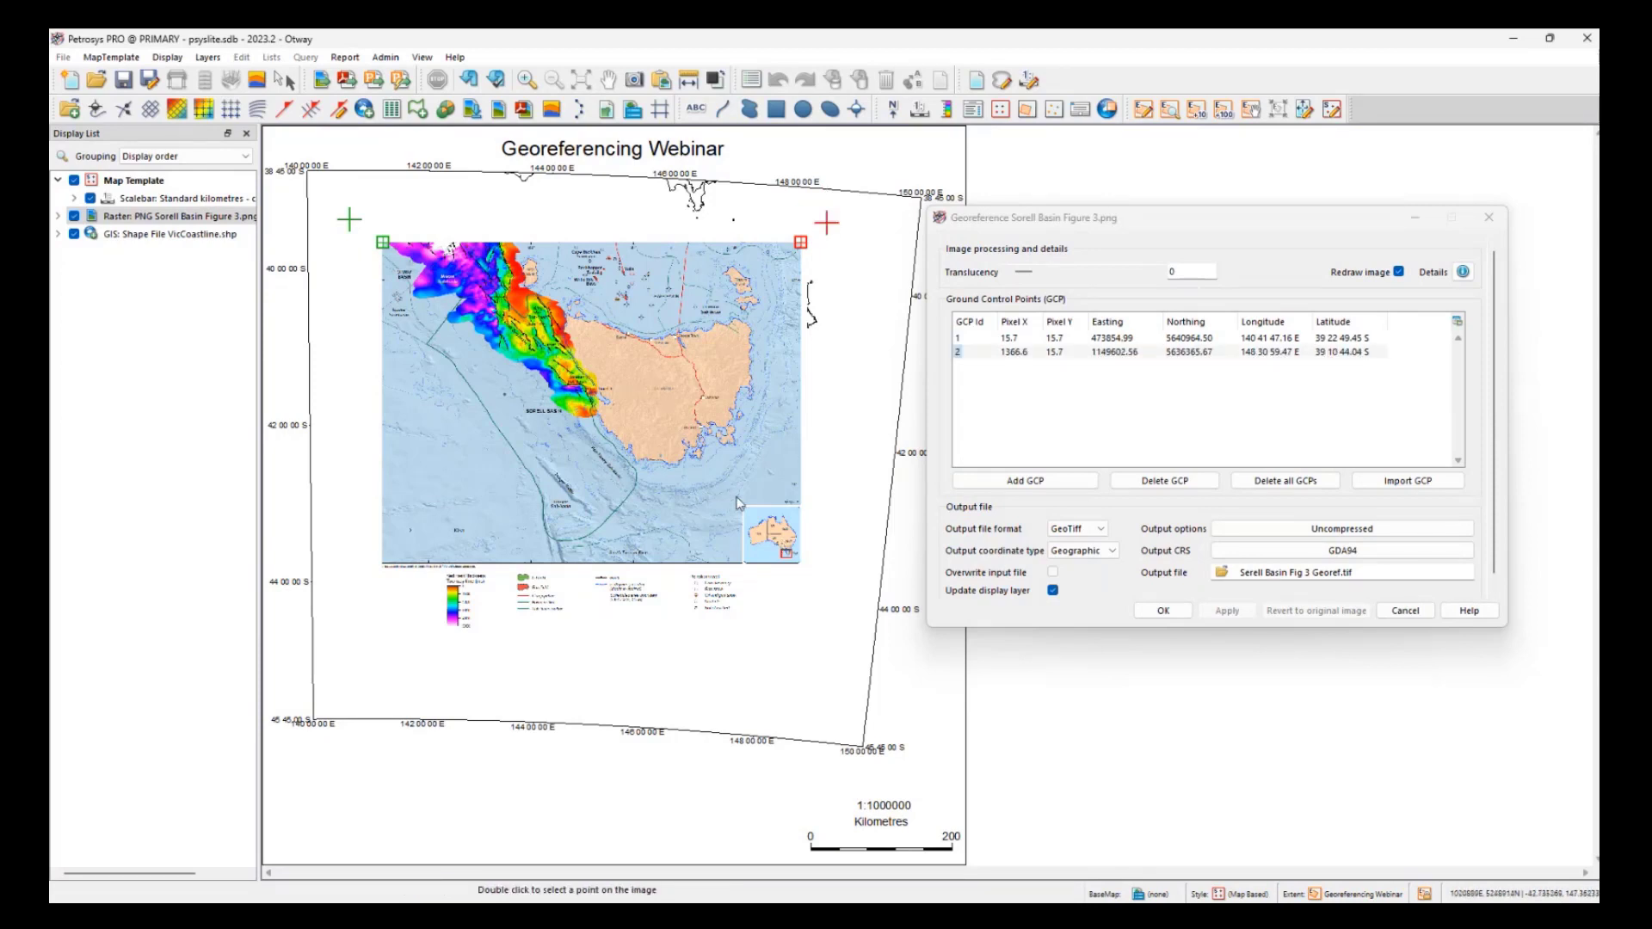
# - Add a control point mapping the map image's lower-left corner to about 140°51' E, 44°25' S
pyautogui.scroll(2, 413, 529)
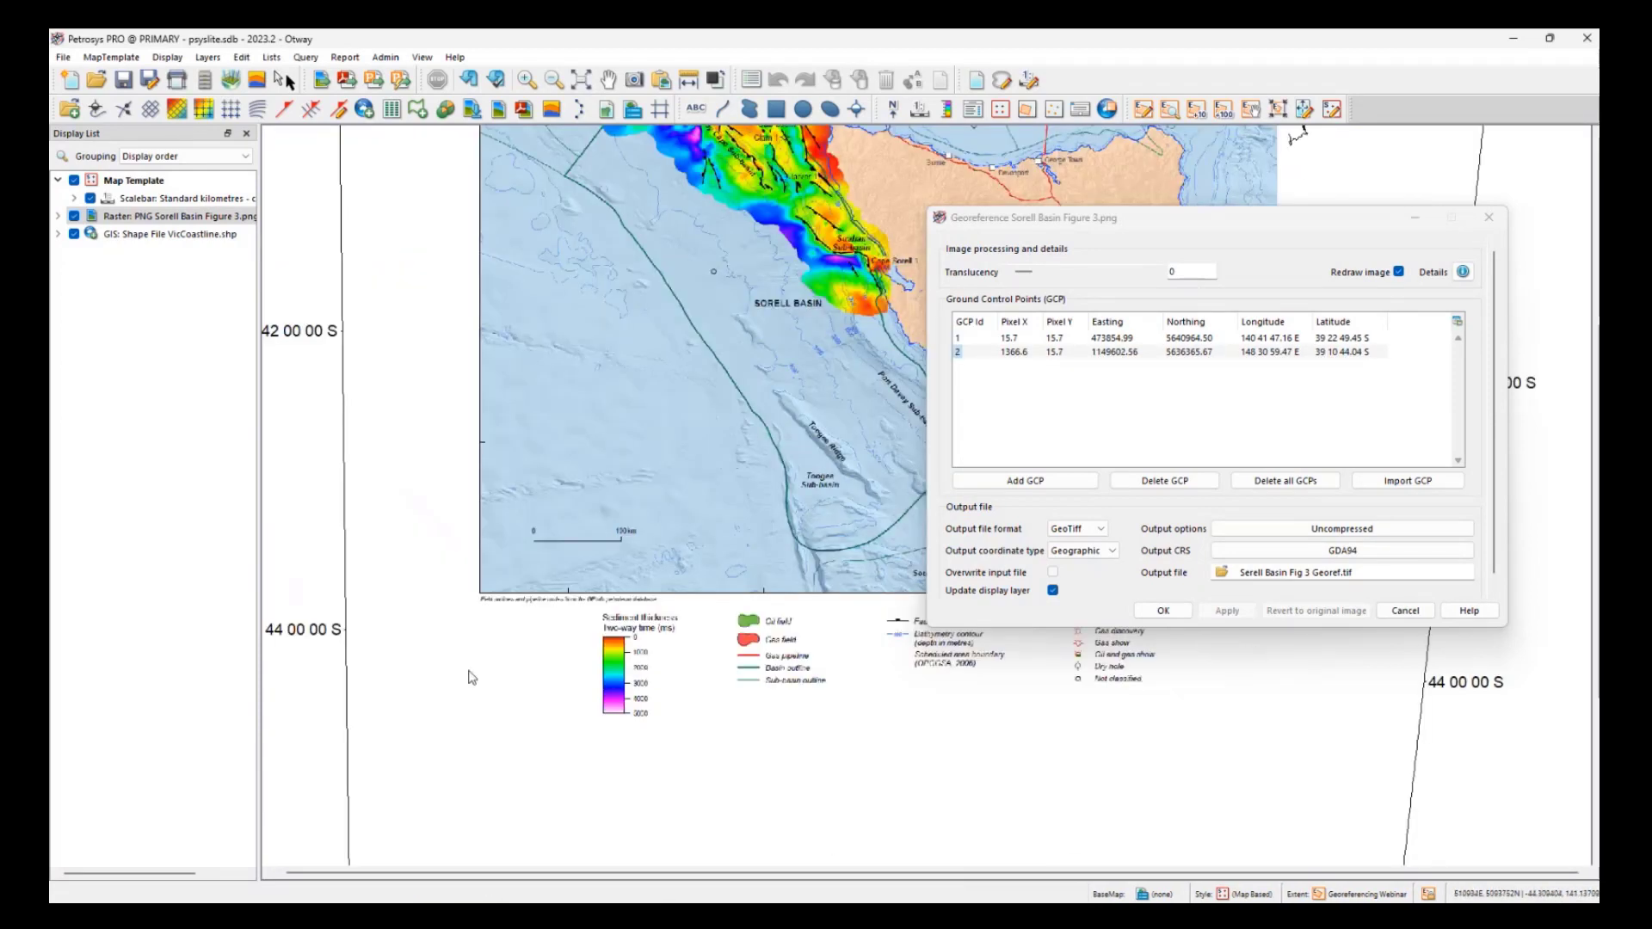
pyautogui.doubleClick(482, 599)
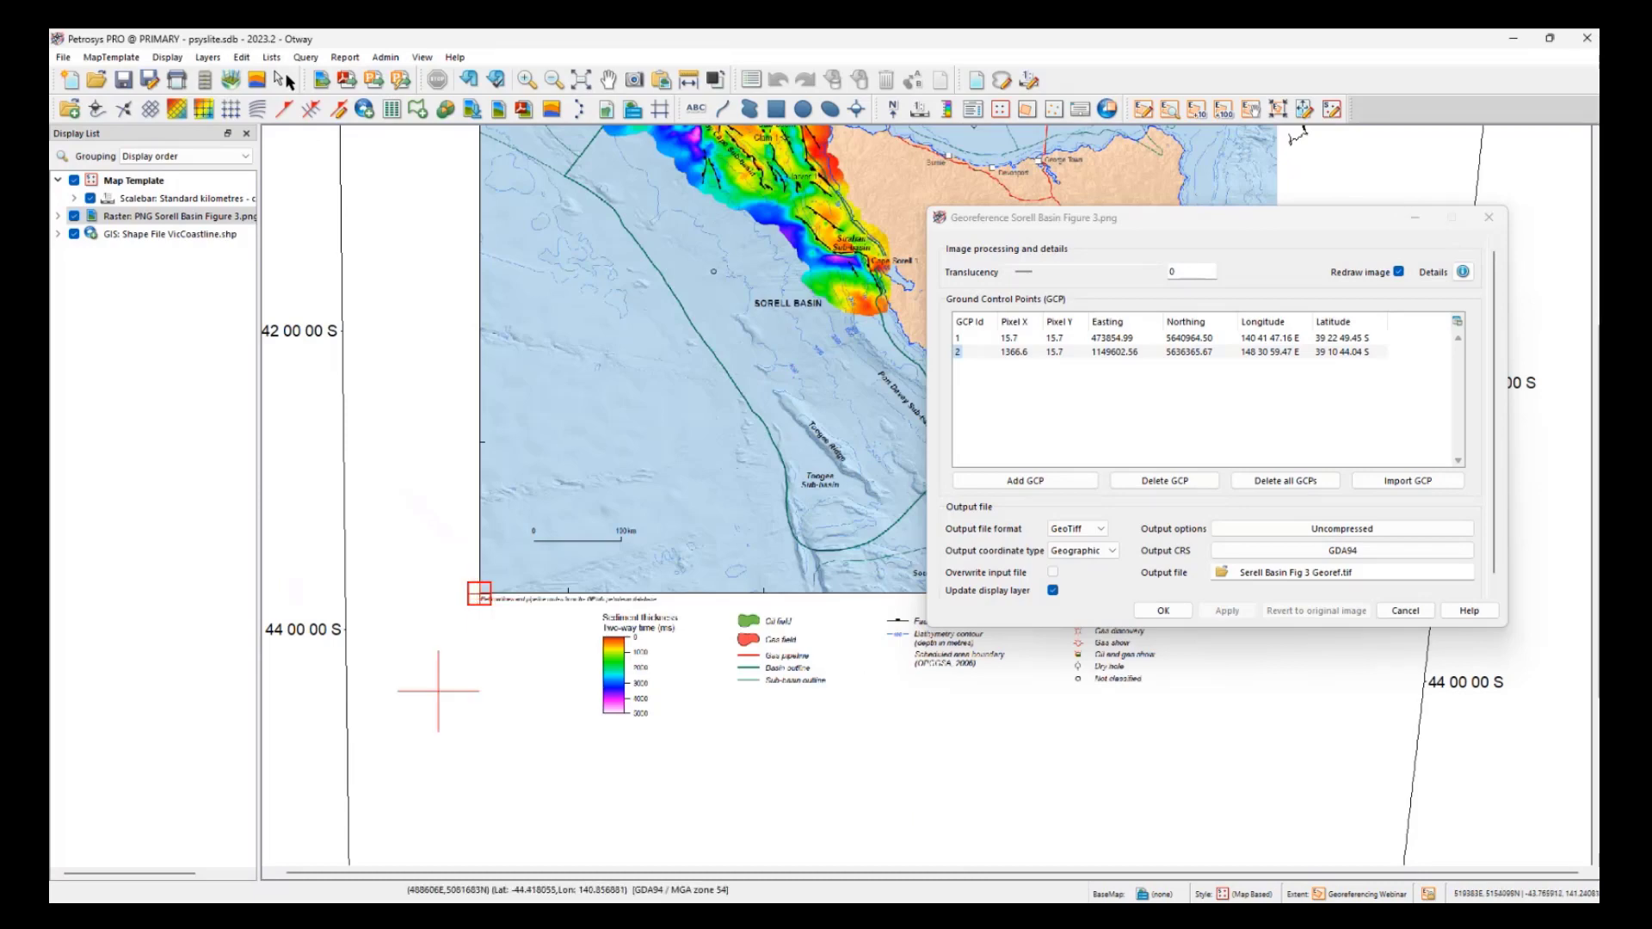
pyautogui.doubleClick(438, 690)
# - Delete ground control point 3 at the map image's lower-left corner
pyautogui.moveTo(1135, 227); pyautogui.dragTo(585, 229)
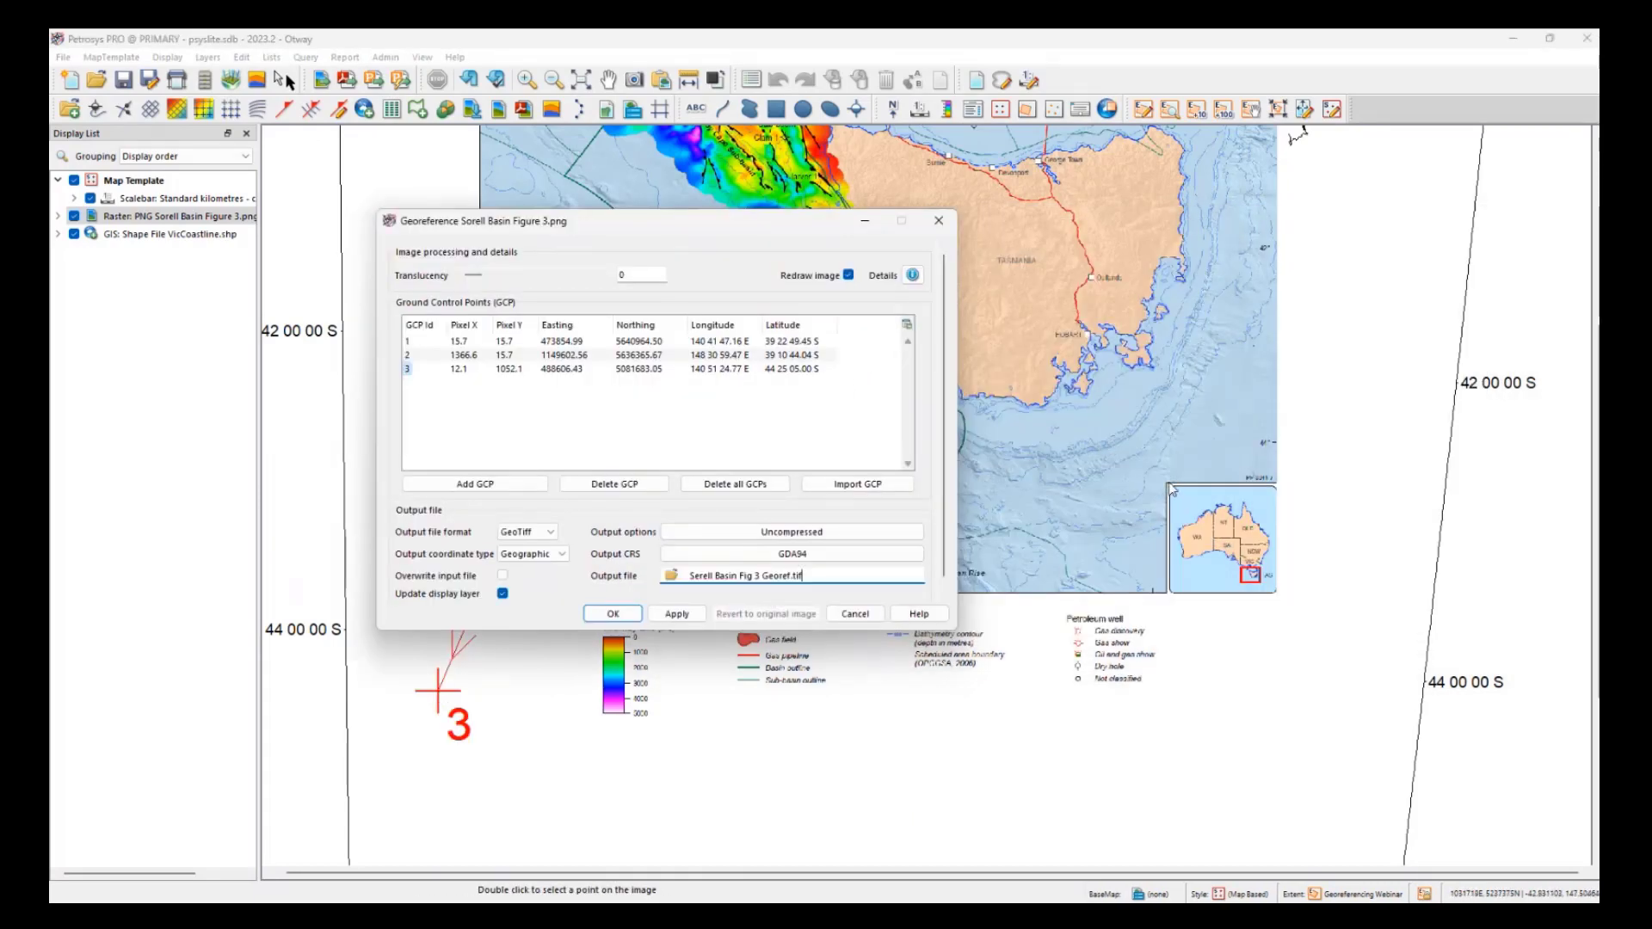
pyautogui.click(1169, 490)
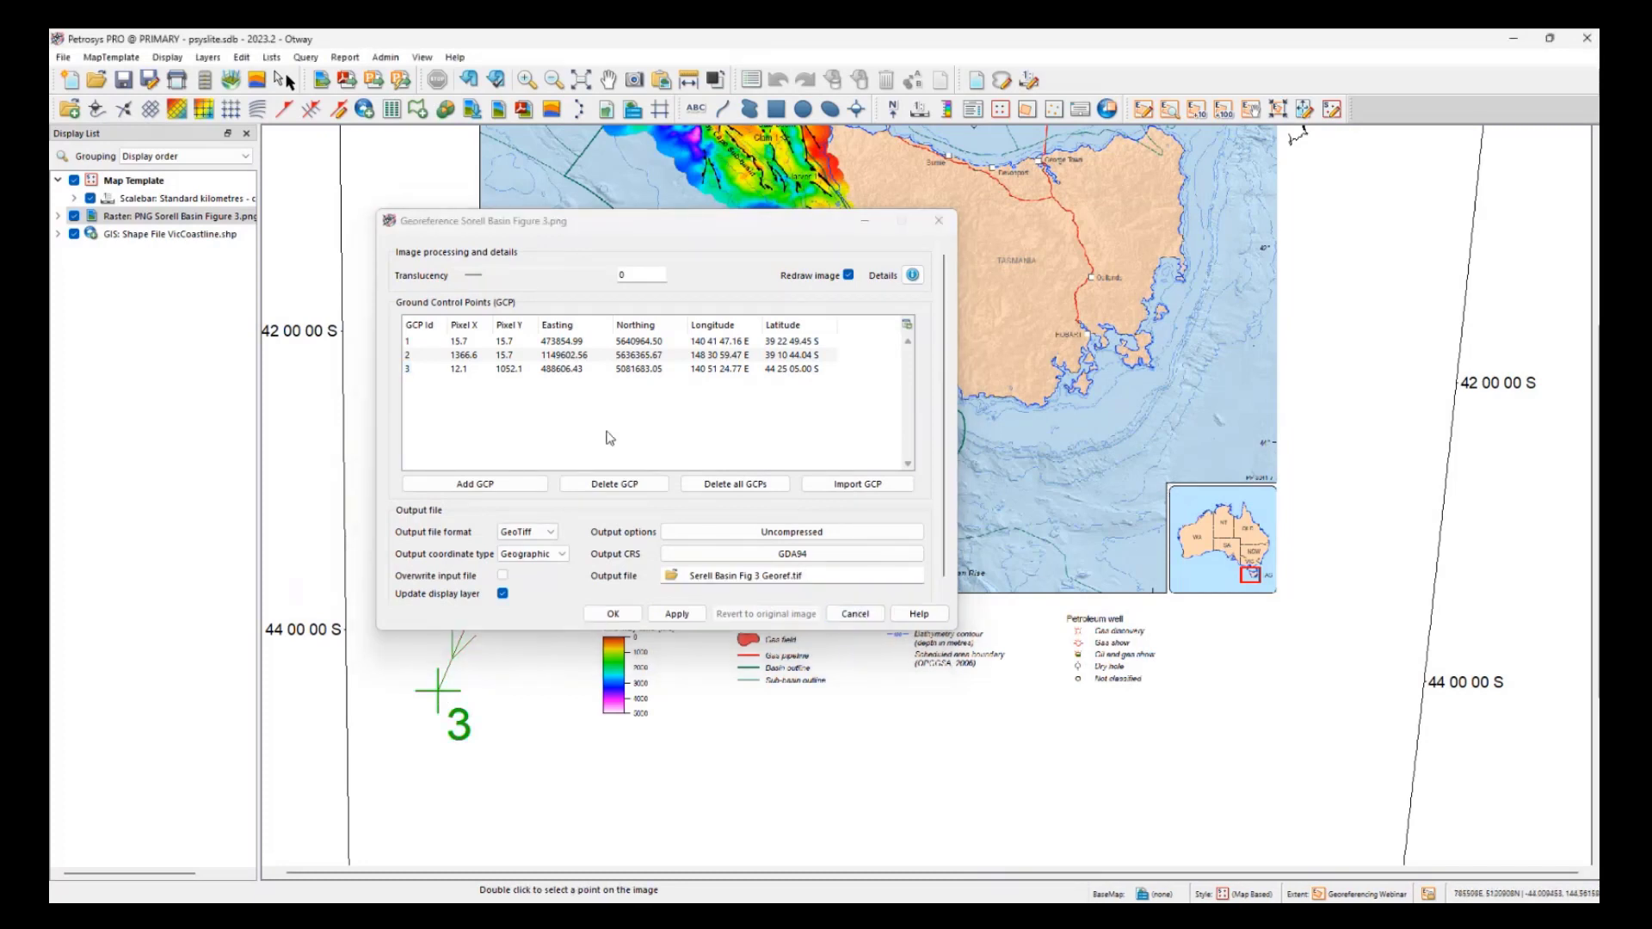
pyautogui.click(521, 370)
pyautogui.click(445, 370)
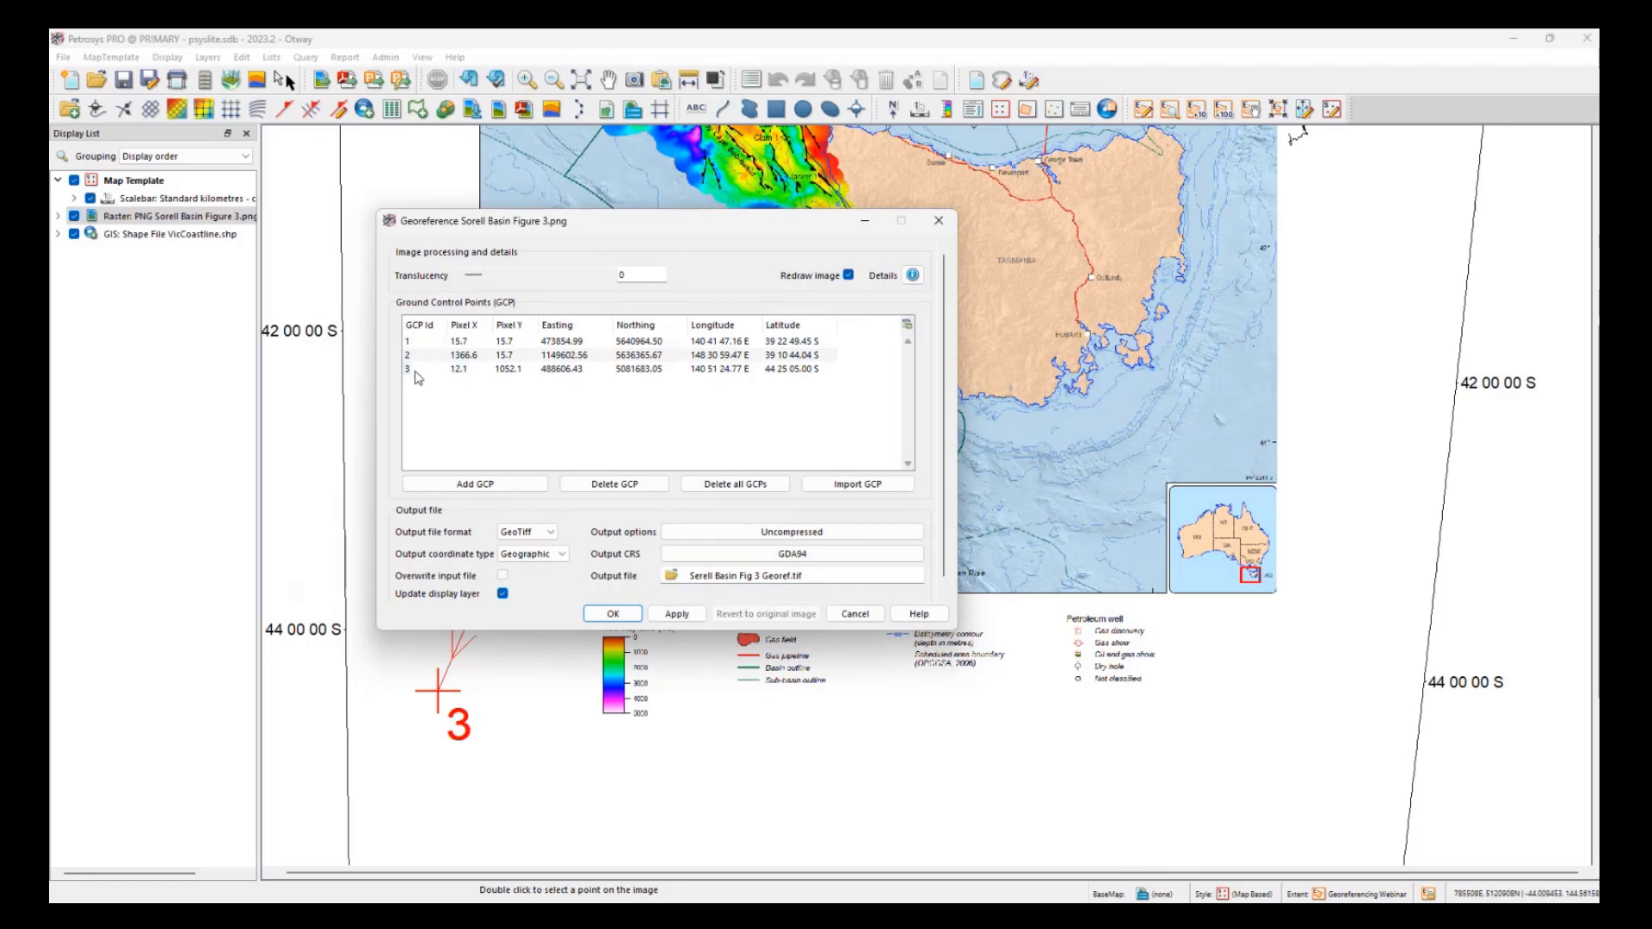
pyautogui.click(409, 370)
pyautogui.click(614, 484)
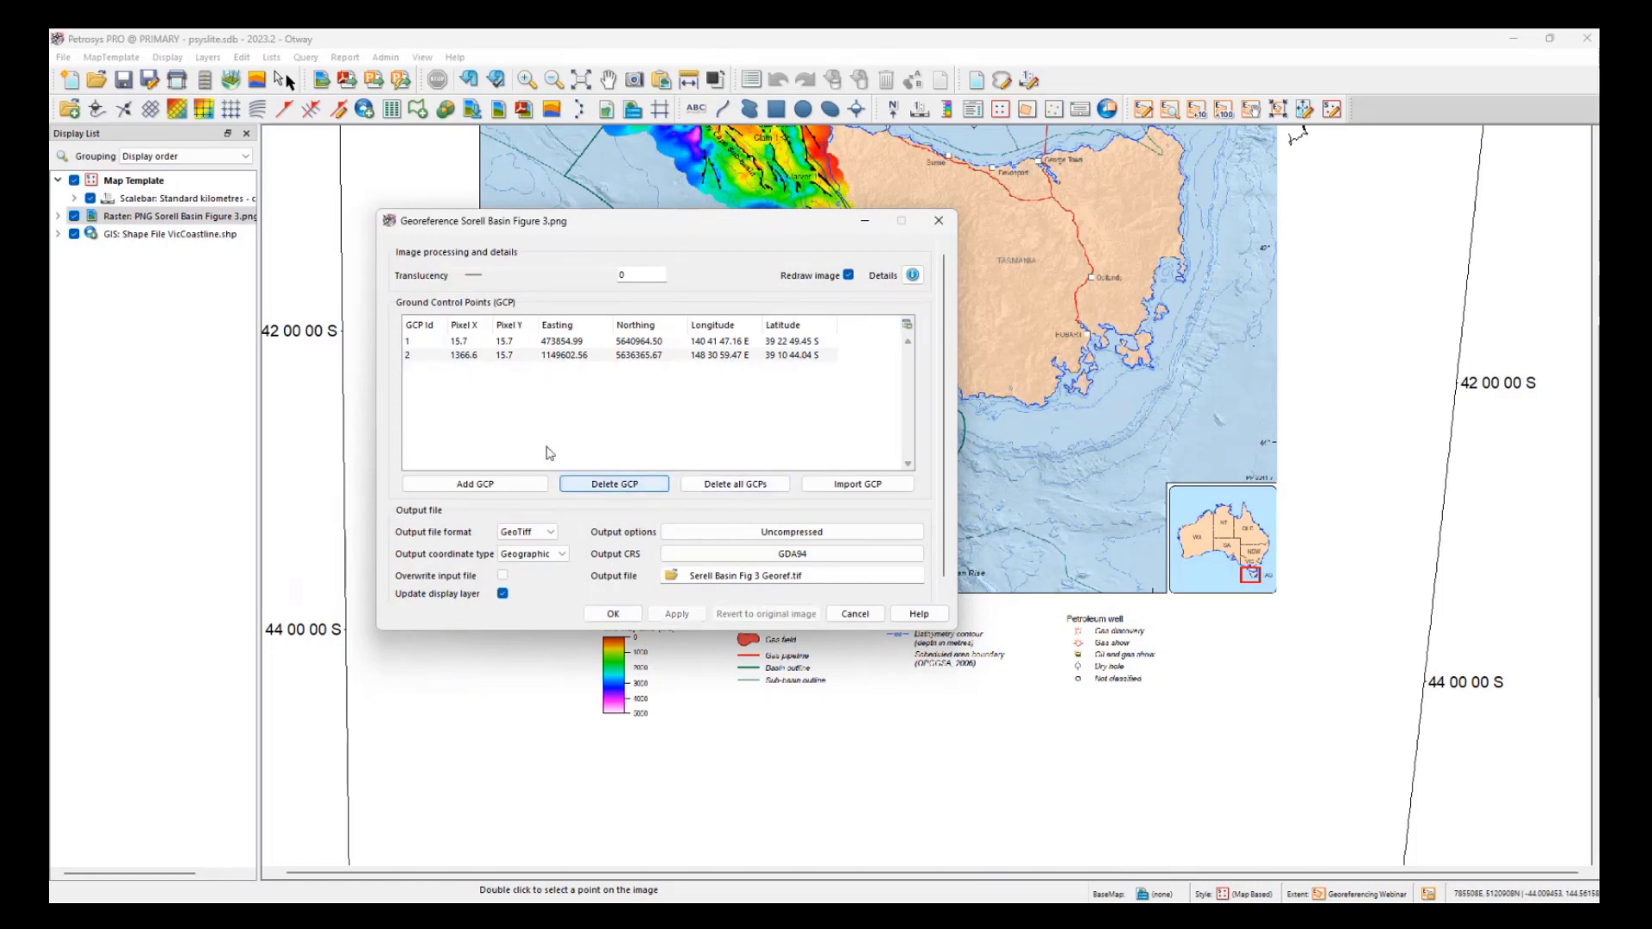
# - Add control points mapping the inset's upper-left corner to about 146°50' E, 42°26' S and the map image's lower-left corner to about 142°03' E, 43°04' S
pyautogui.doubleClick(1168, 487)
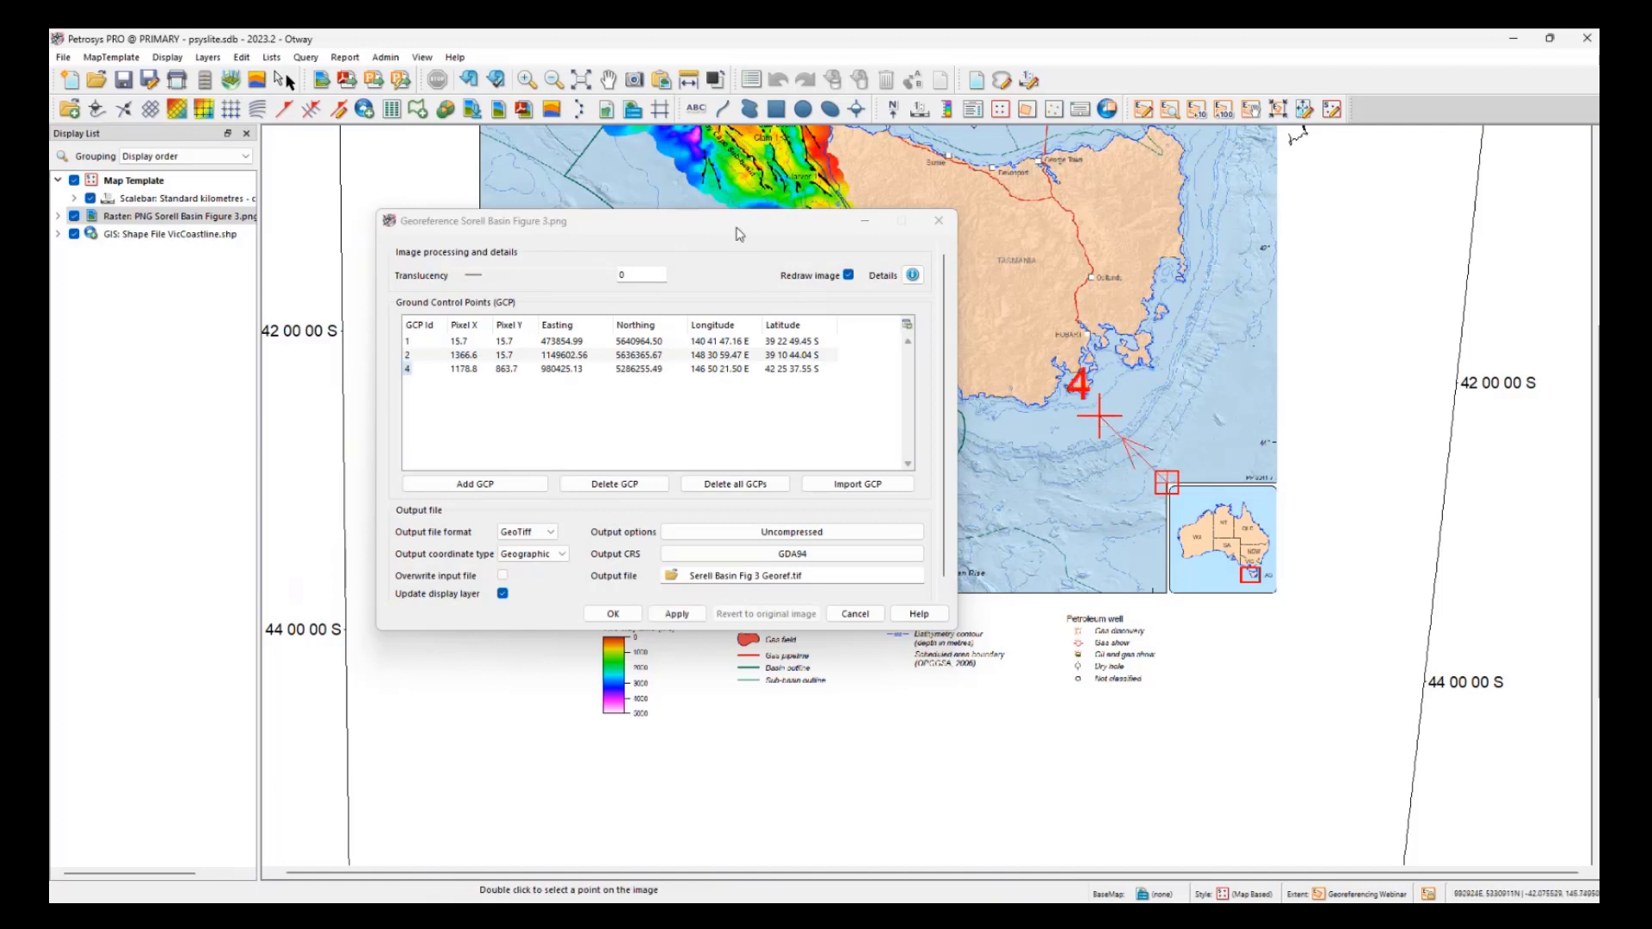
pyautogui.moveTo(738, 233); pyautogui.dragTo(1075, 199)
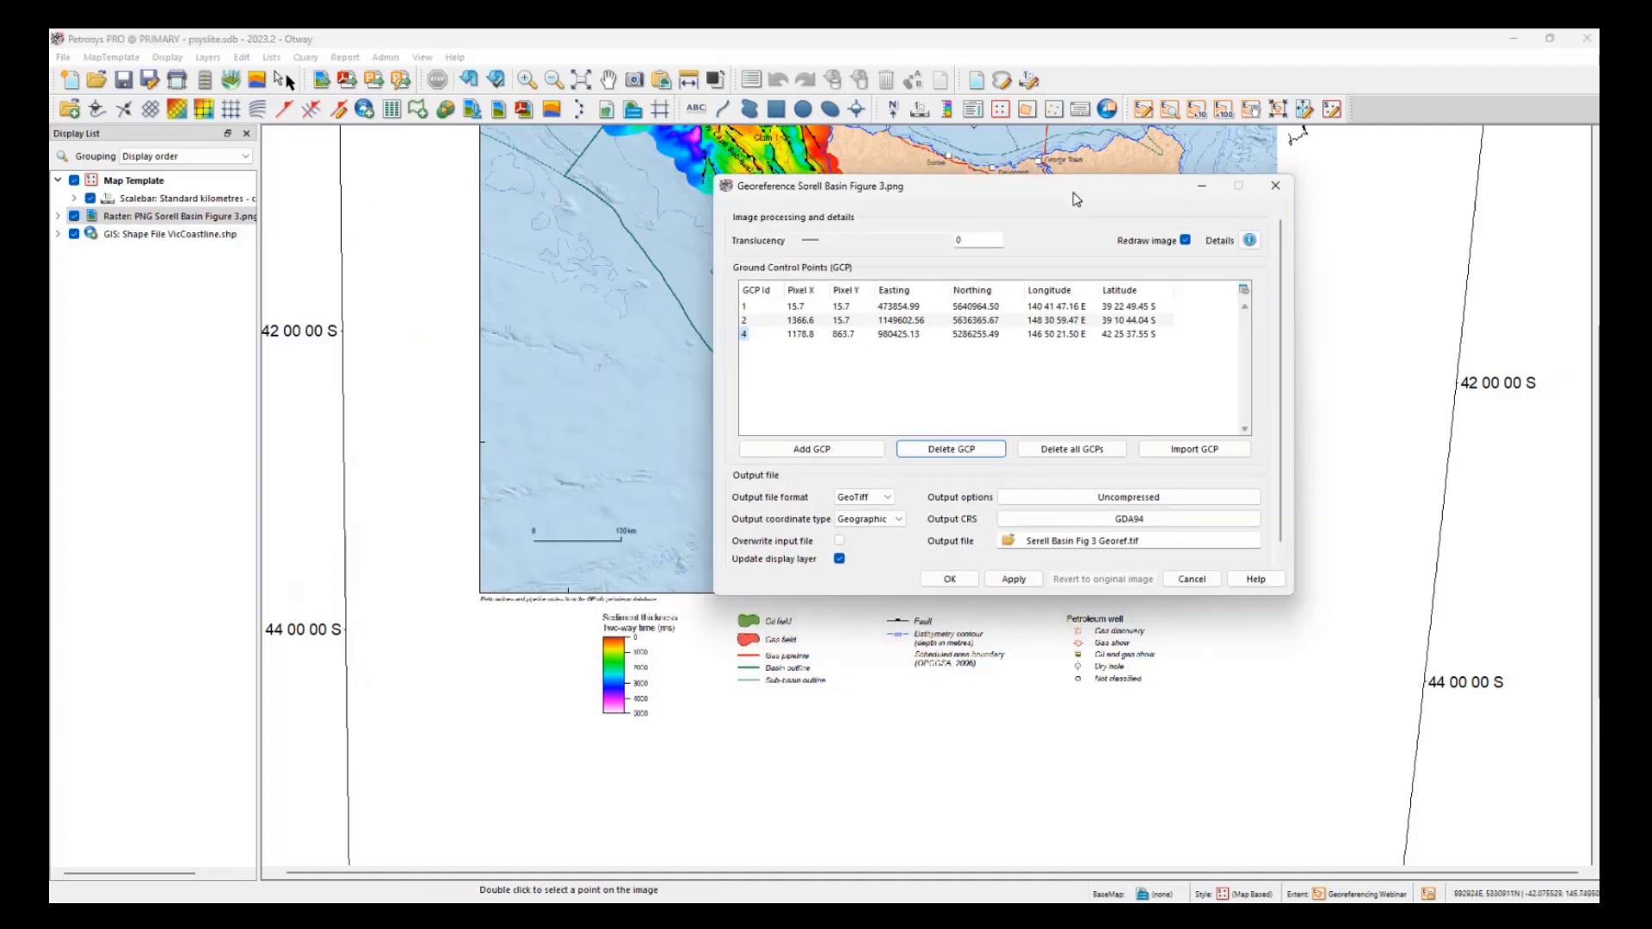
pyautogui.doubleClick(480, 594)
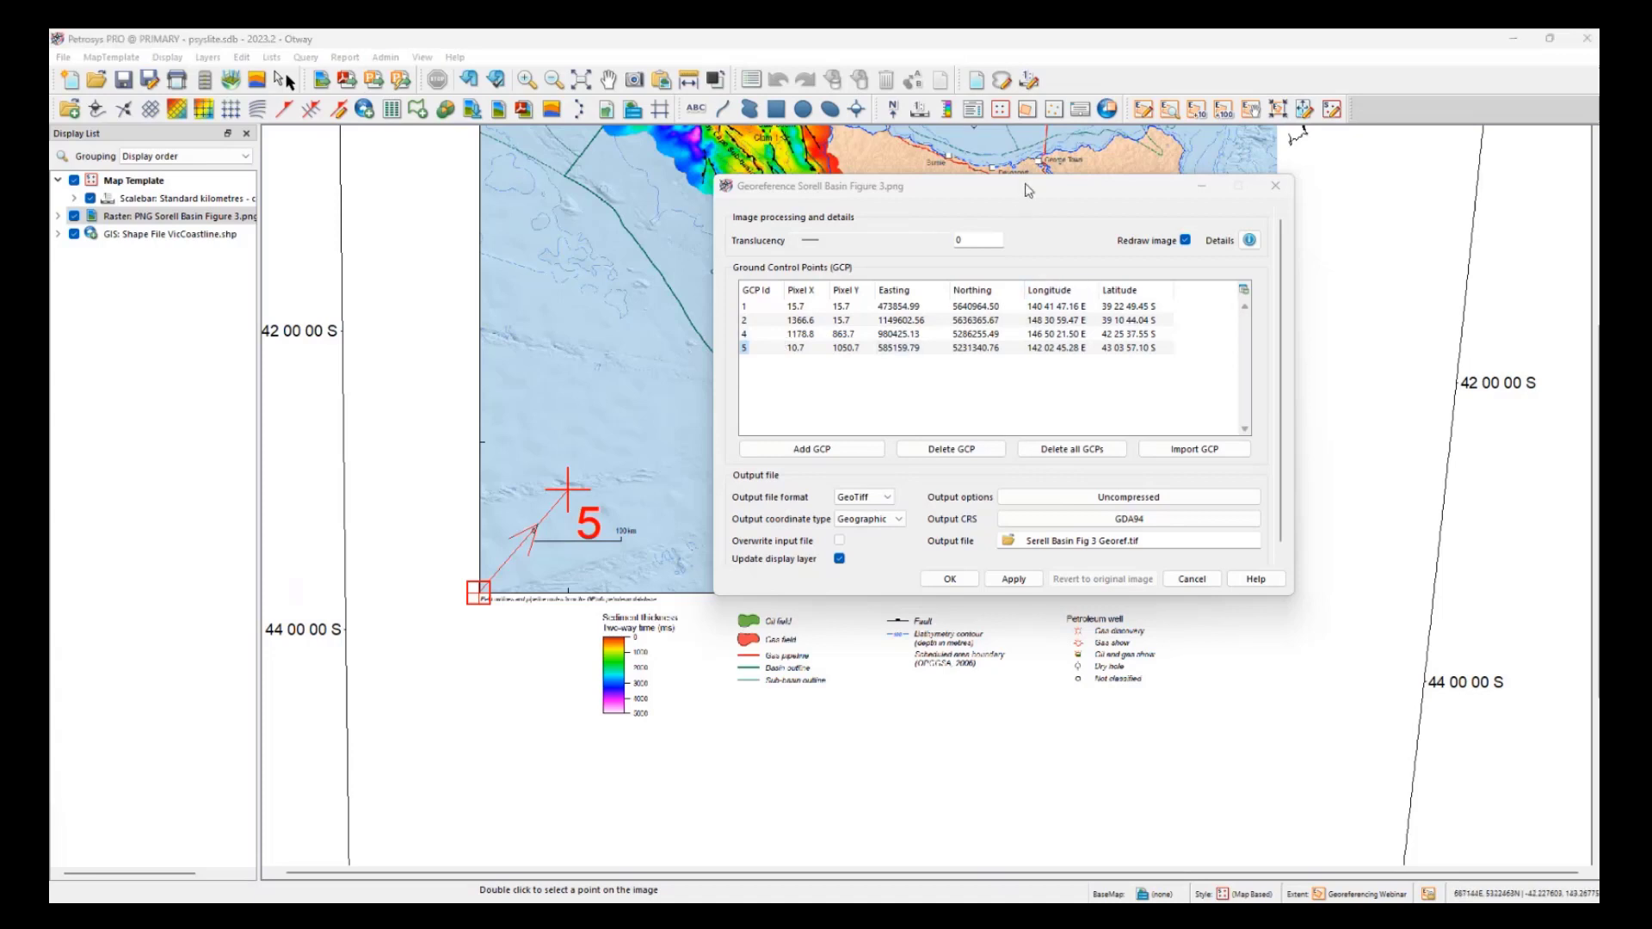
pyautogui.moveTo(1028, 190); pyautogui.dragTo(692, 328)
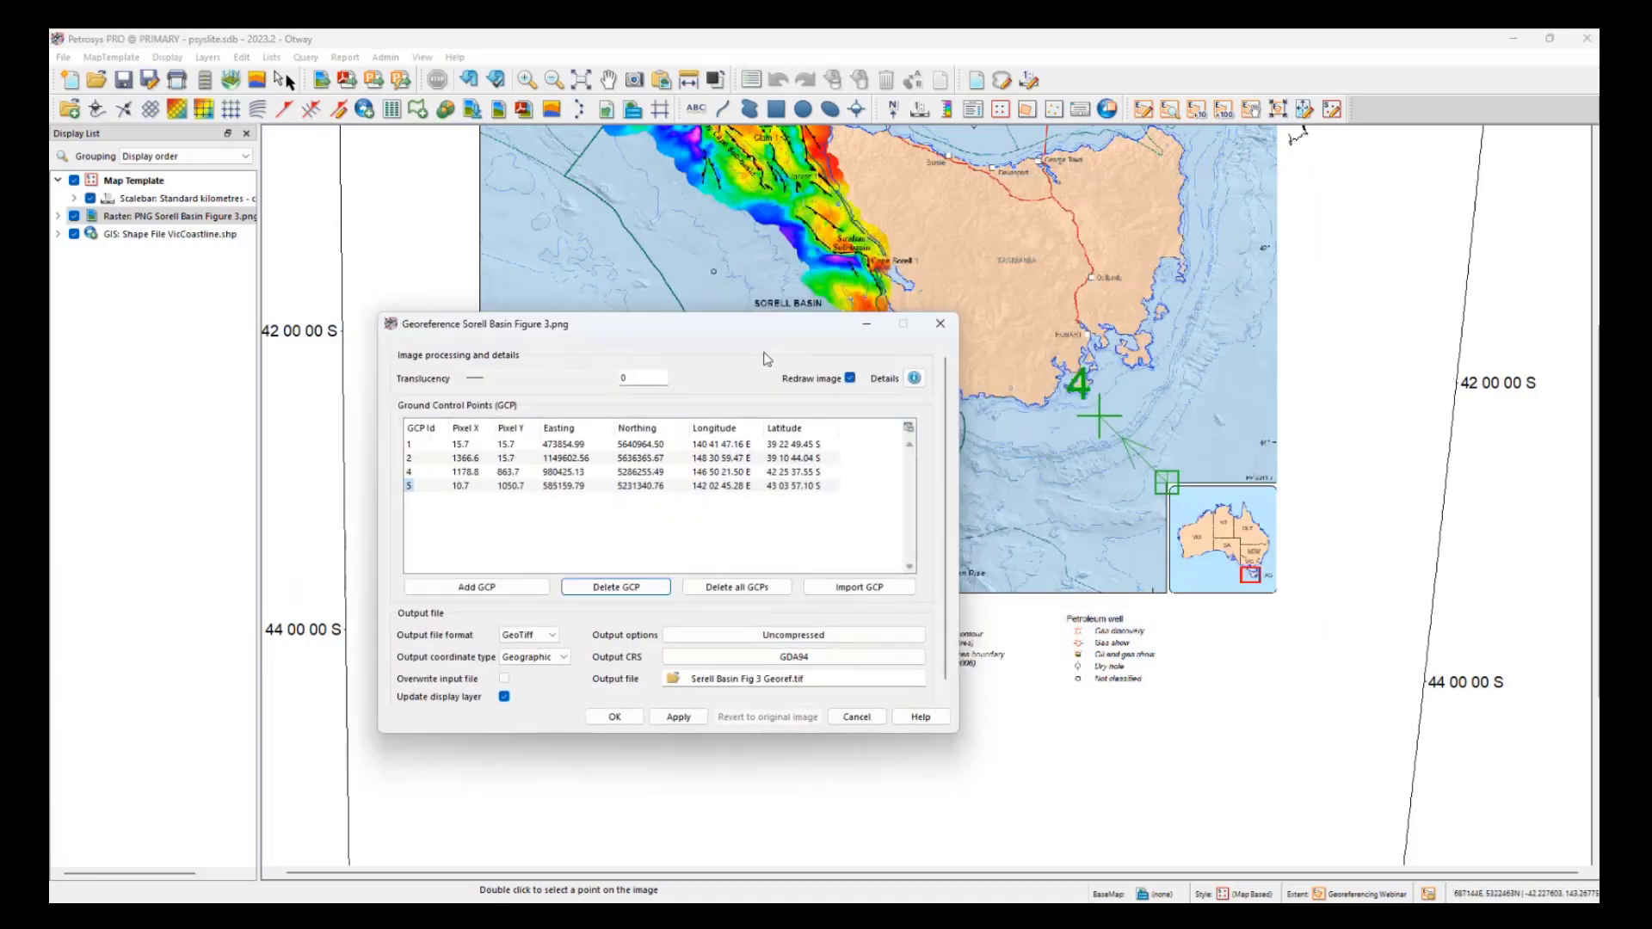
# - Set ground control point 1 to longitude 141°05' E and latitude 39°15' S
pyautogui.doubleClick(723, 448)
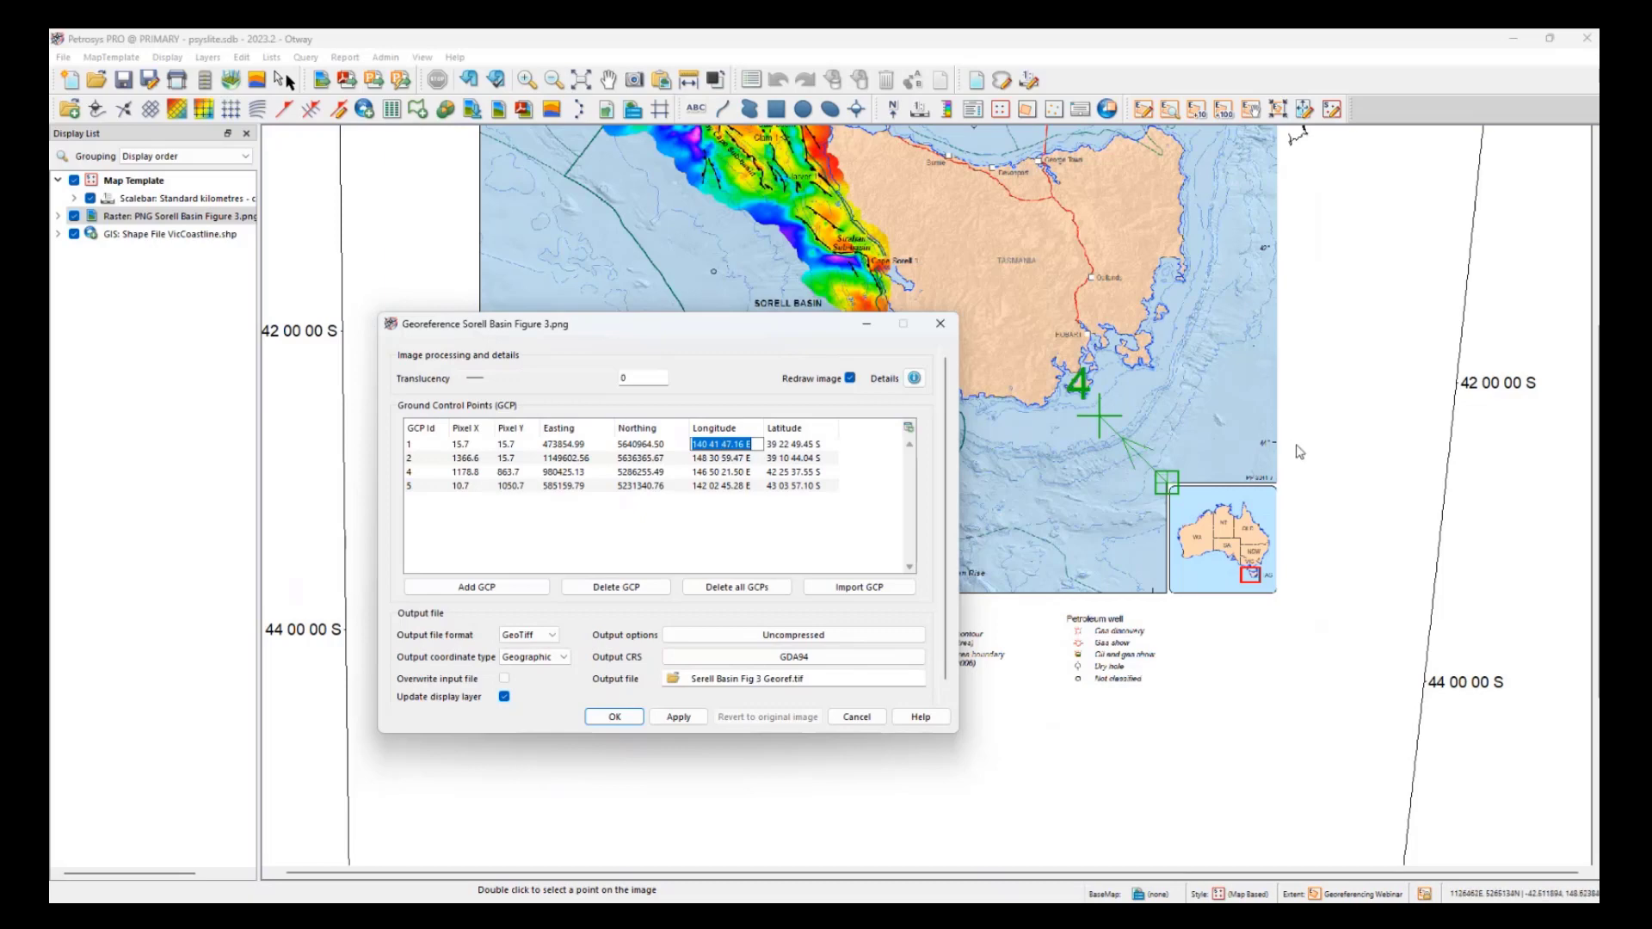
pyautogui.scroll(2, 1299, 452)
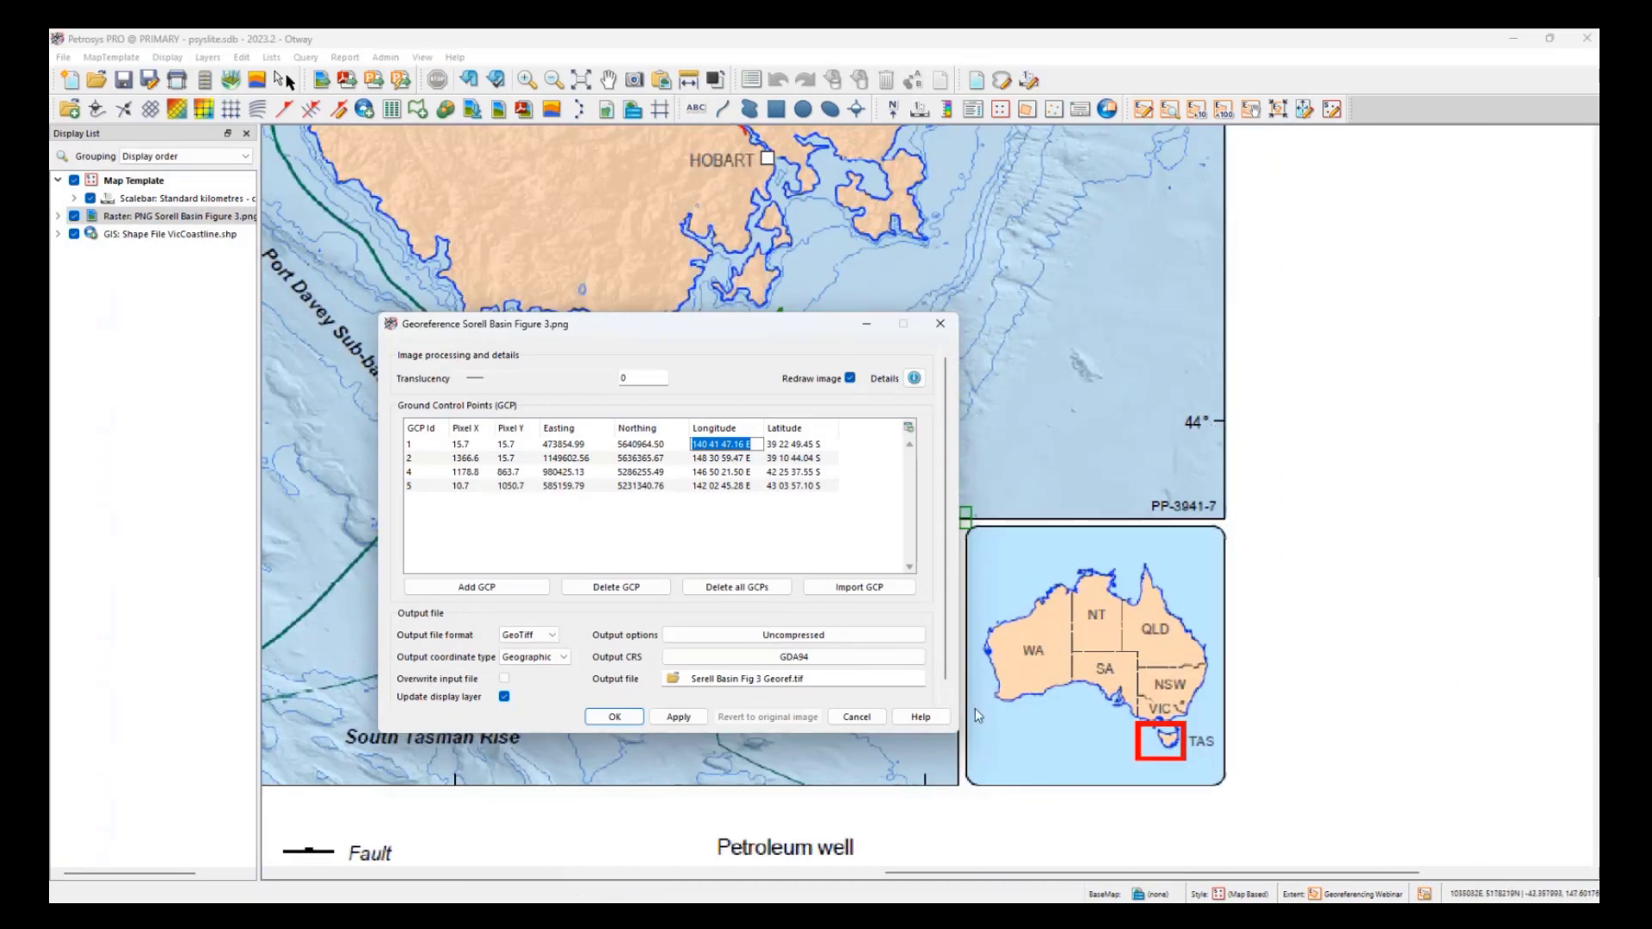
pyautogui.scroll(2, 1153, 500)
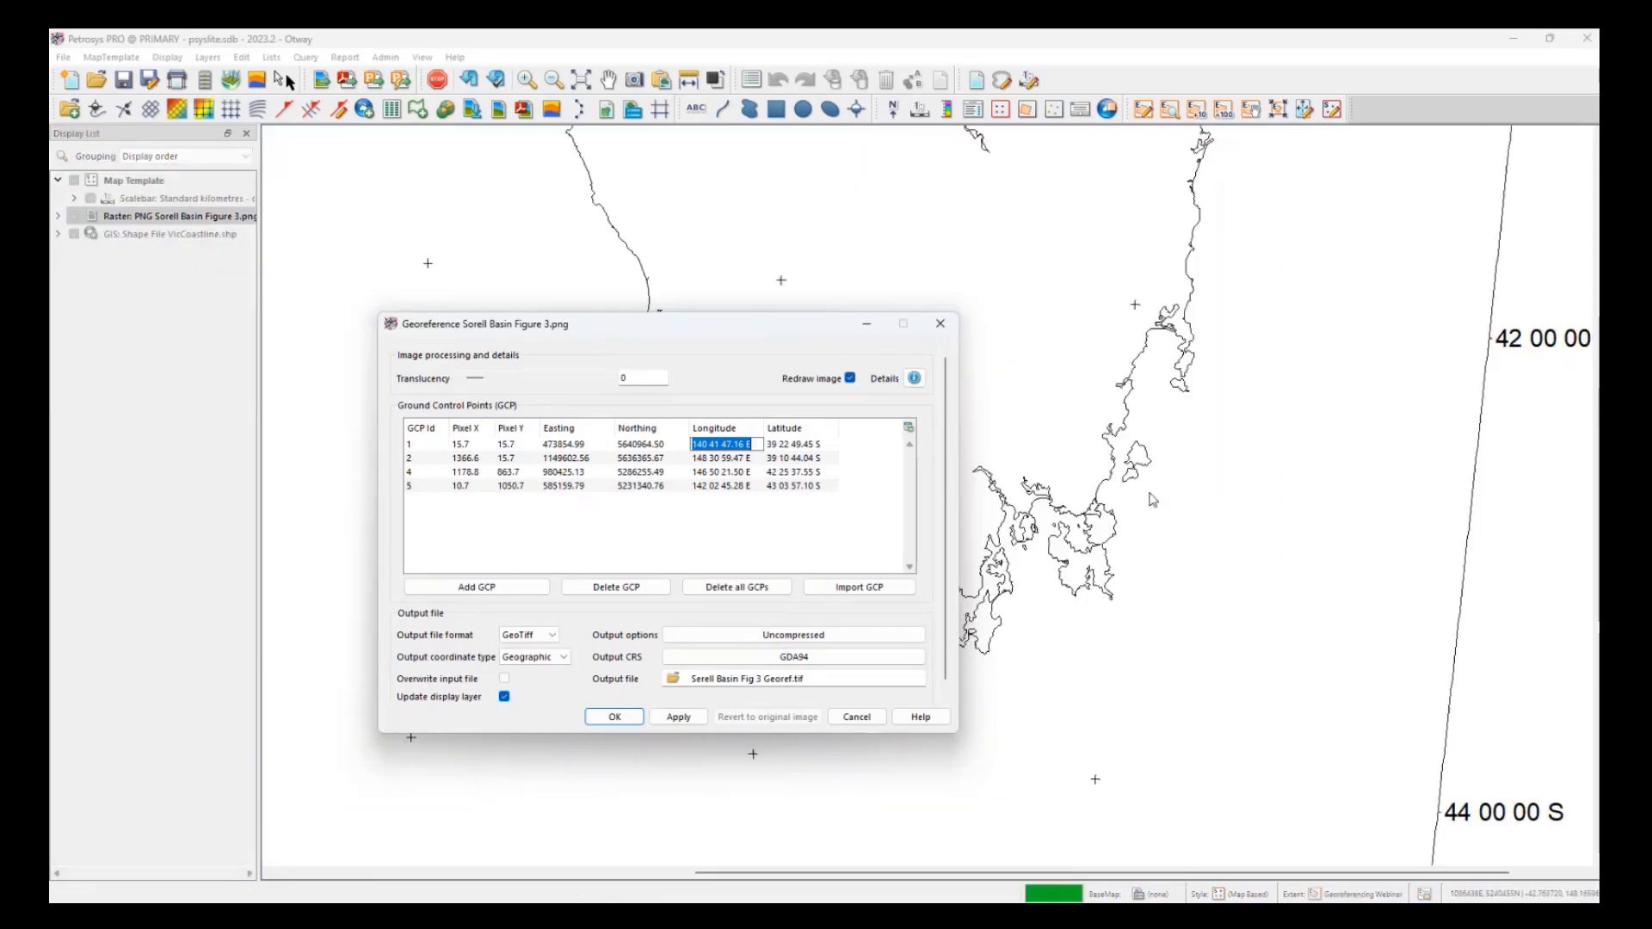
pyautogui.scroll(-2, 1153, 500)
pyautogui.moveTo(761, 330); pyautogui.dragTo(1113, 345)
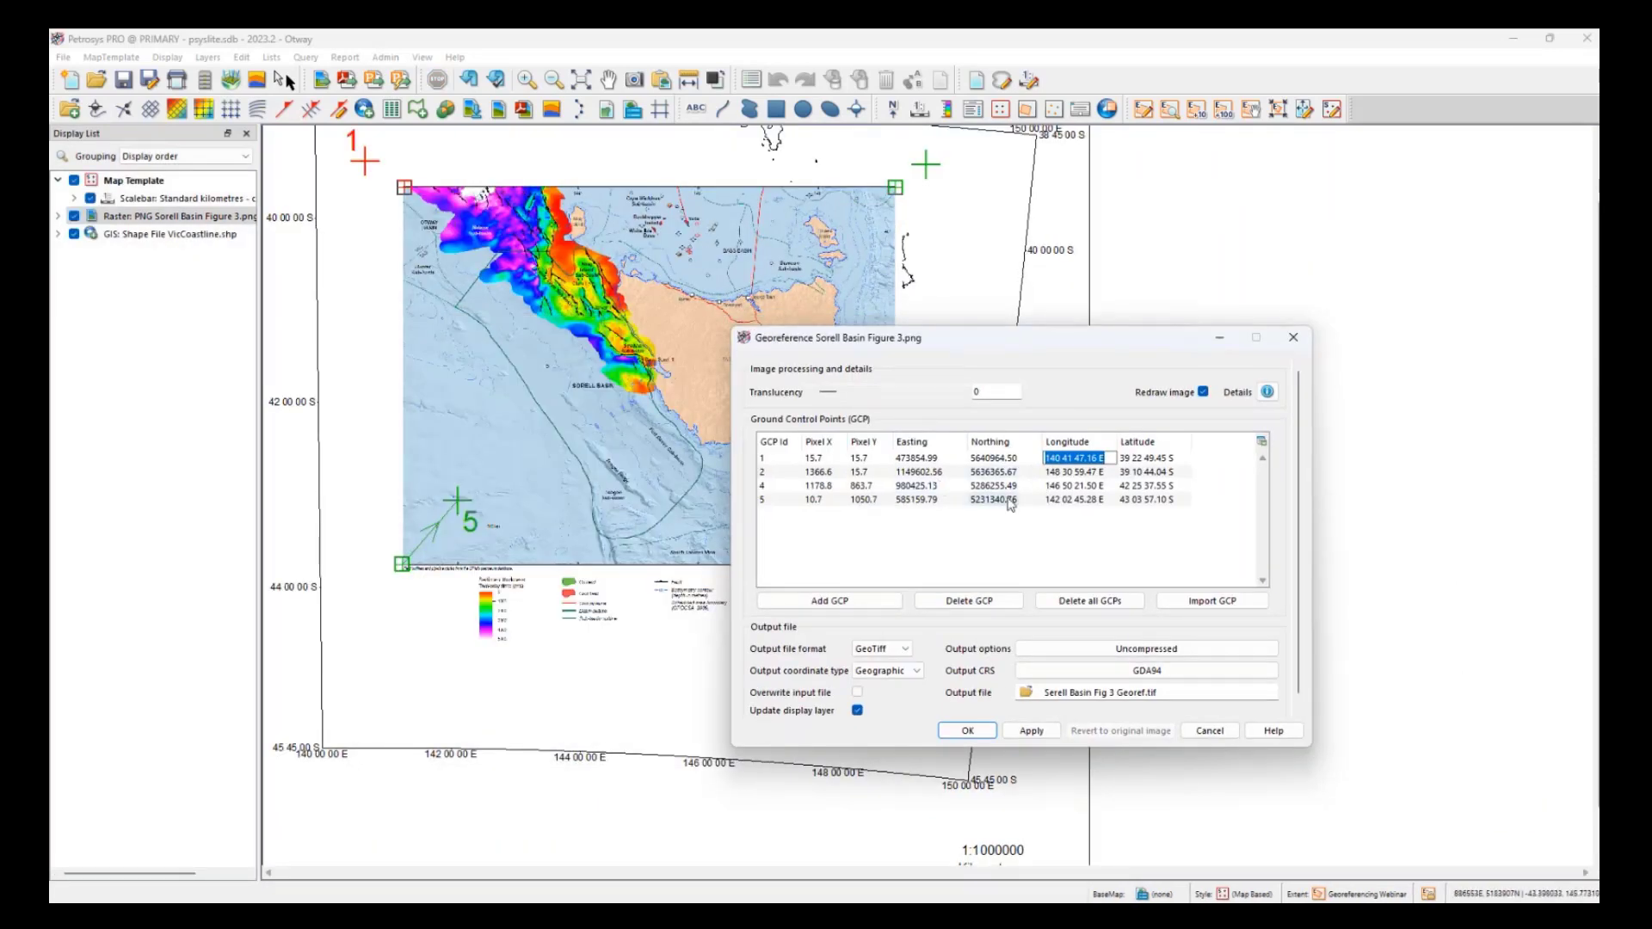
pyautogui.write('141005')
pyautogui.press('Return')
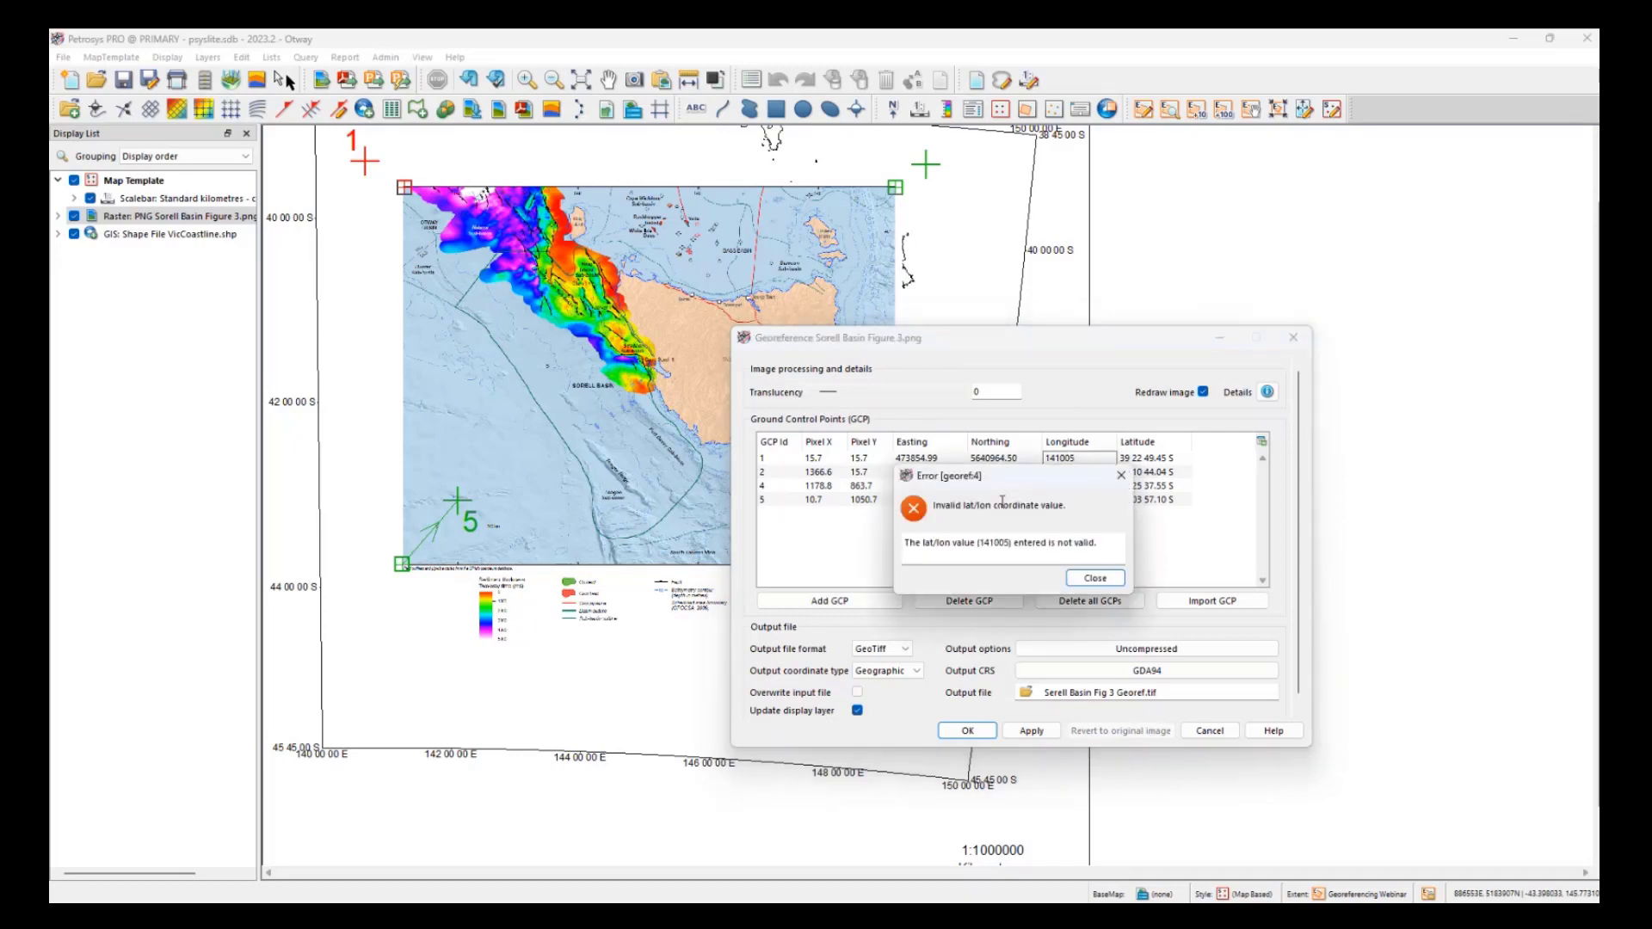
pyautogui.click(1095, 577)
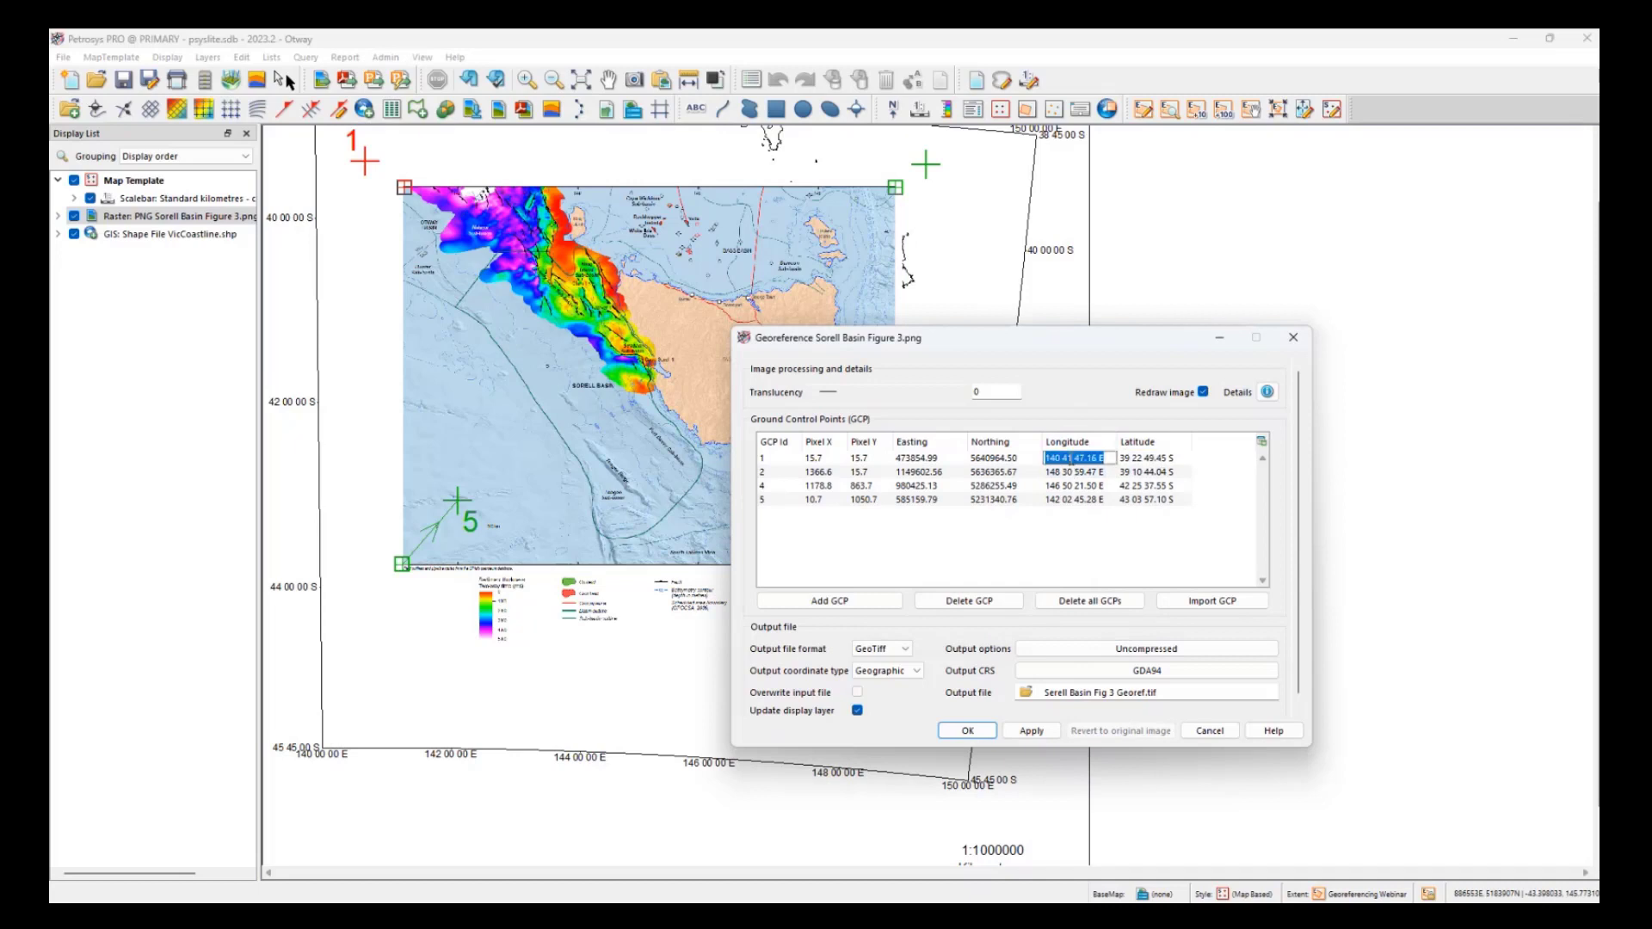
pyautogui.write('141 05')
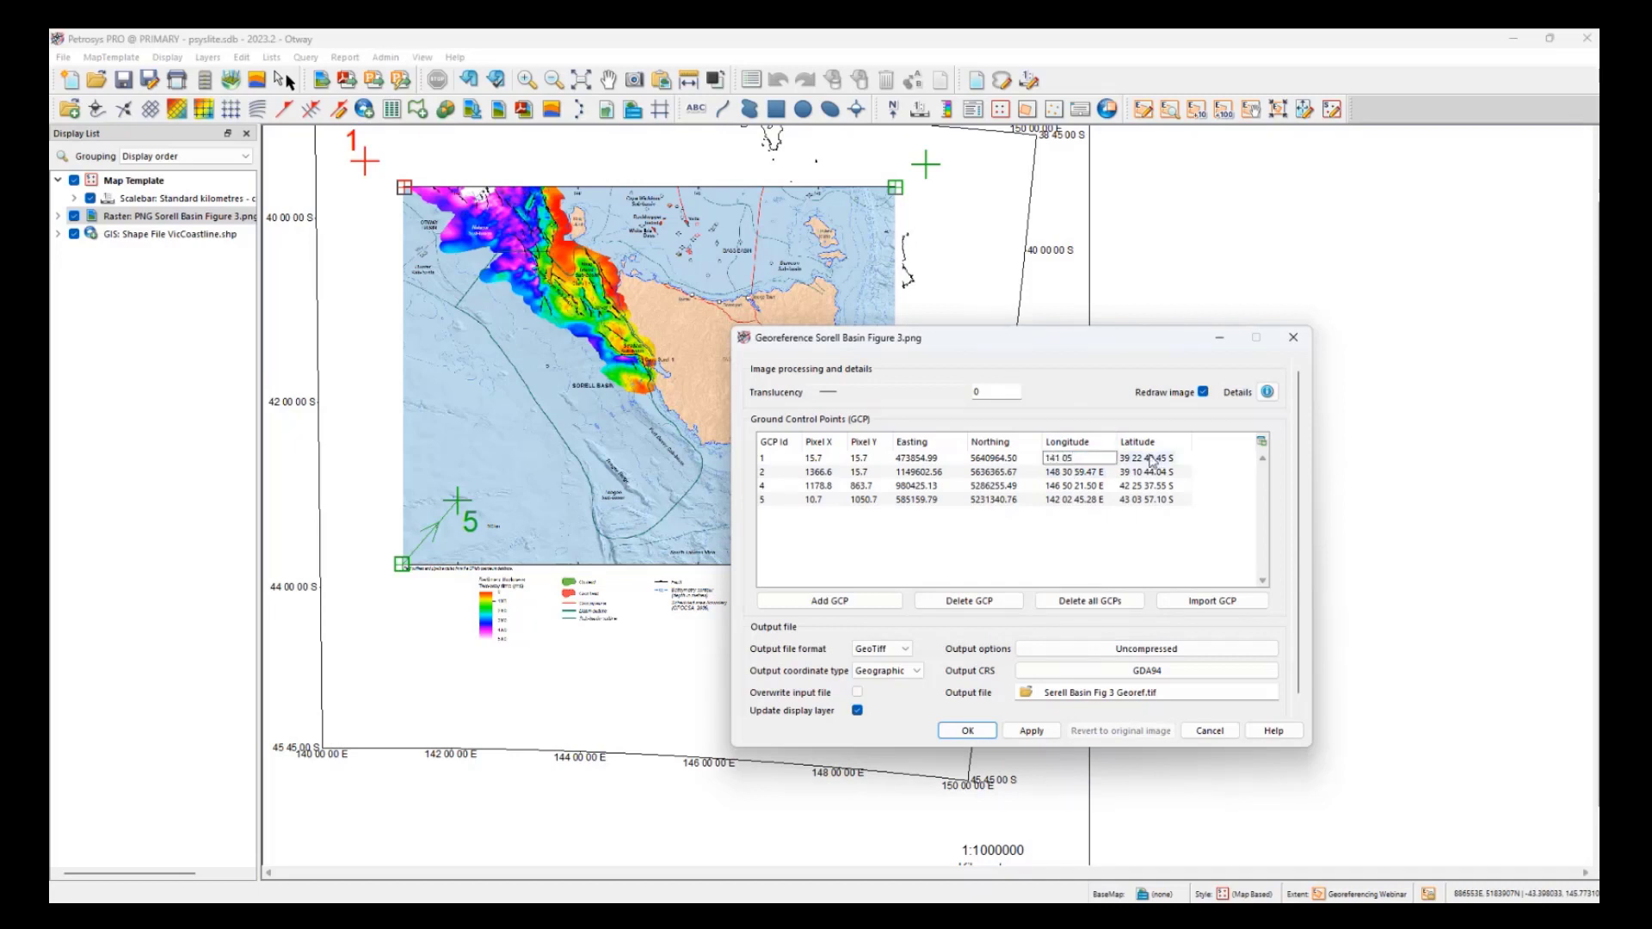
pyautogui.press('Return')
pyautogui.click(1156, 458)
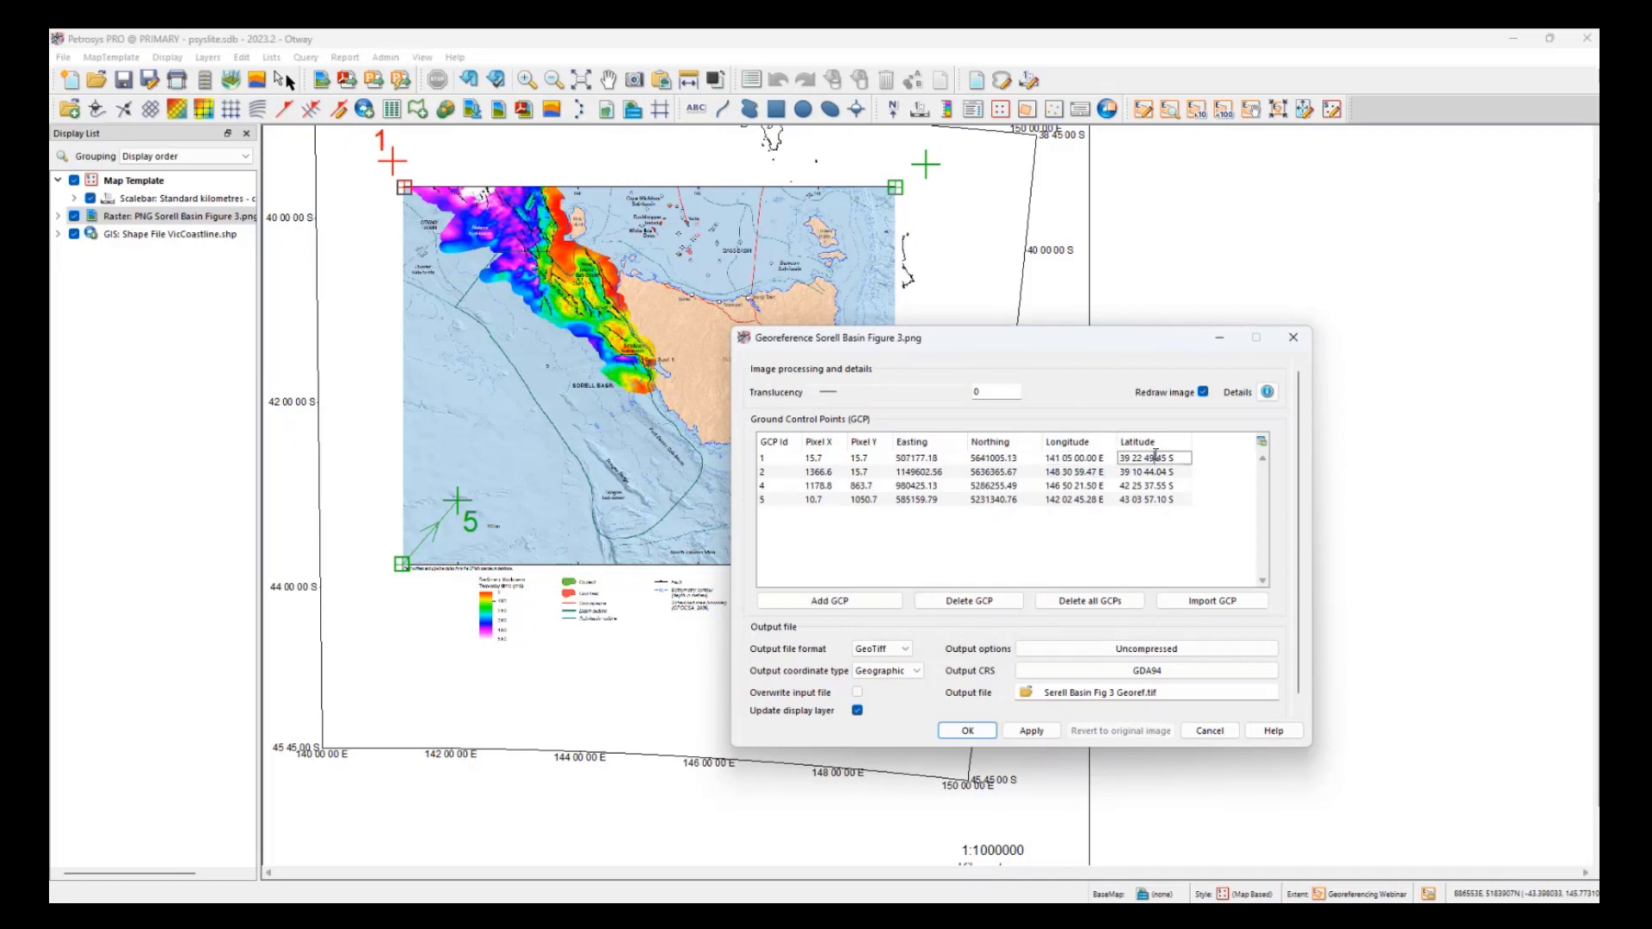
pyautogui.tripleClick(1156, 456)
pyautogui.write('39 15s')
# - Set ground control point 2 to longitude 149°20' E and latitude 39°15' S
pyautogui.click(1066, 473)
pyautogui.tripleClick(1065, 473)
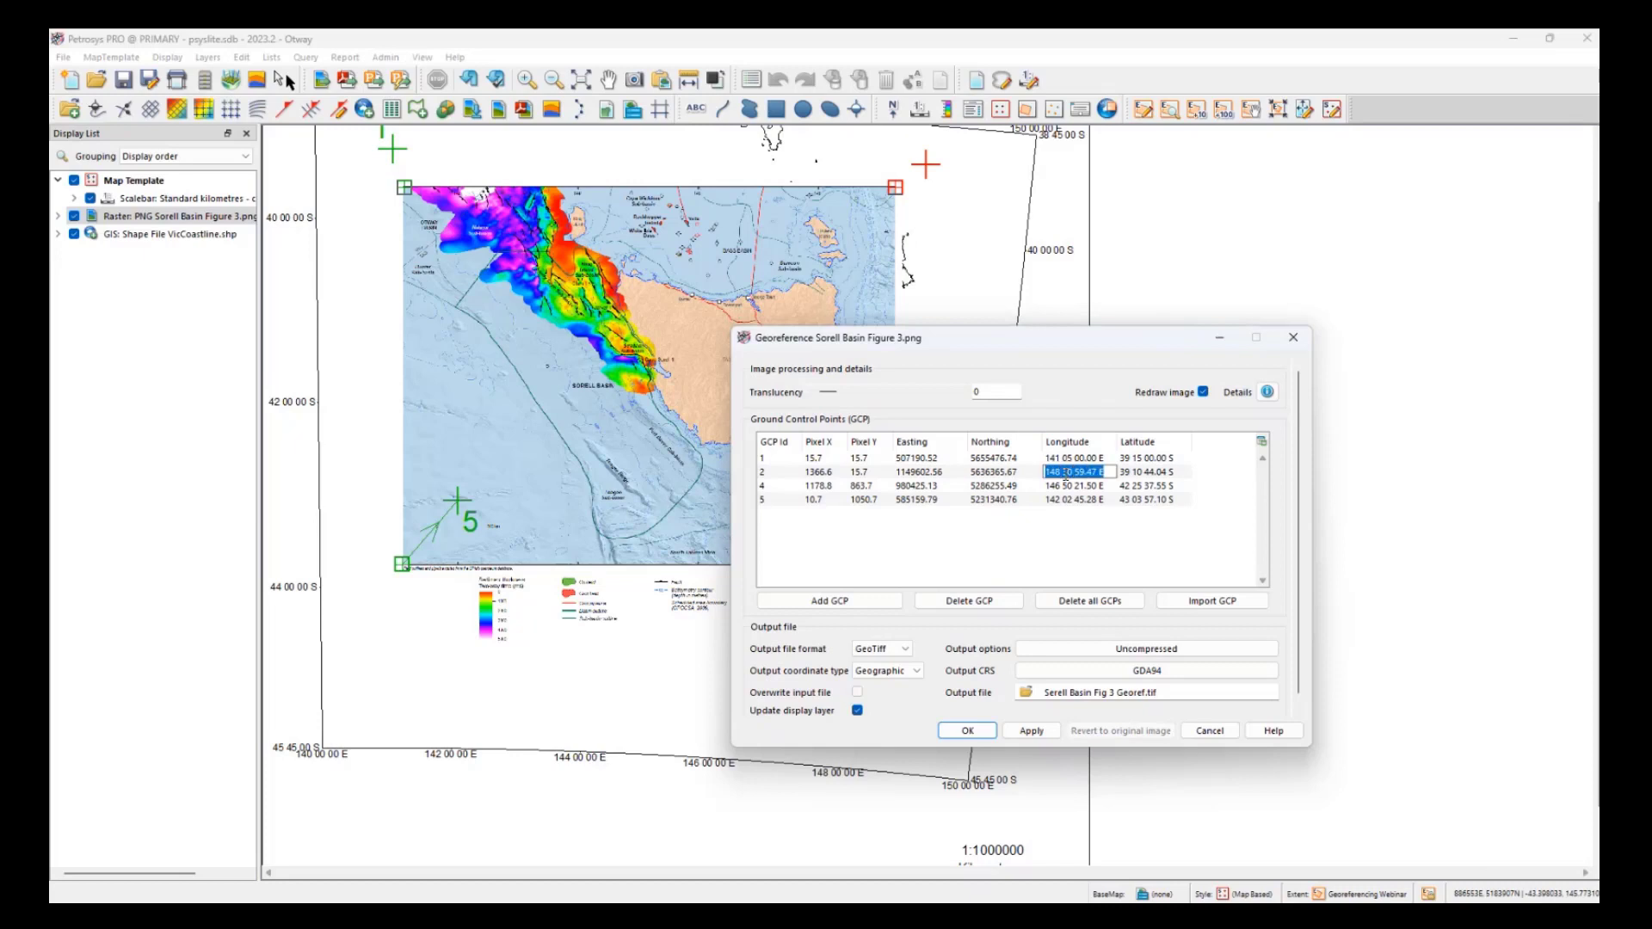
pyautogui.write('149 20')
pyautogui.press('Tab')
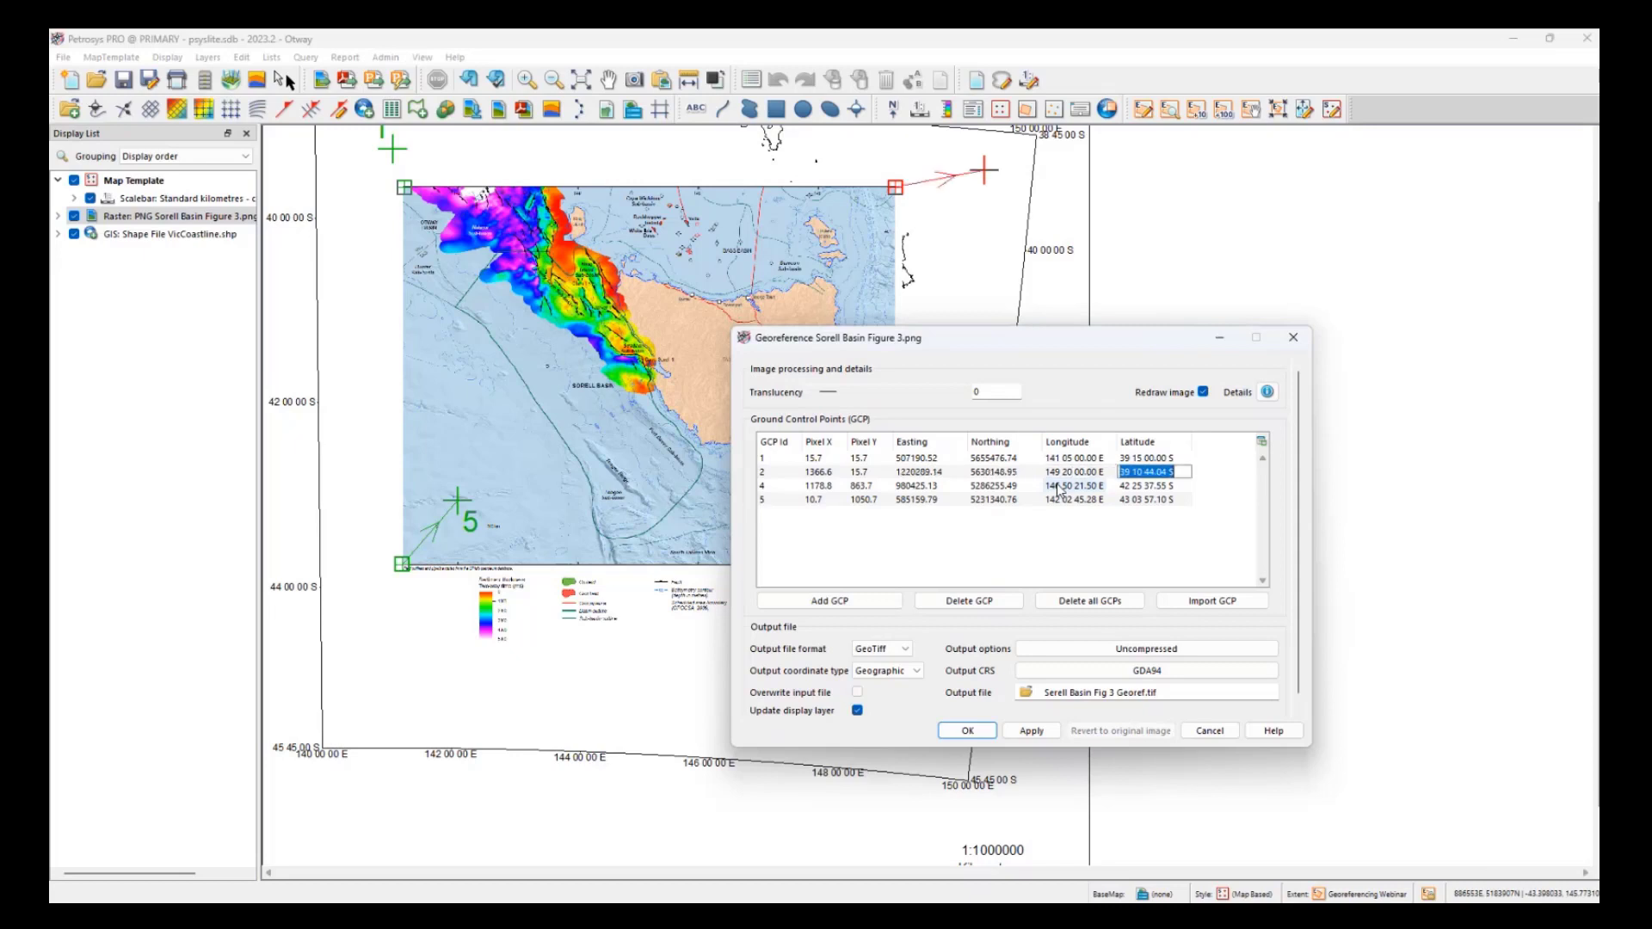
pyautogui.write('39 15s')
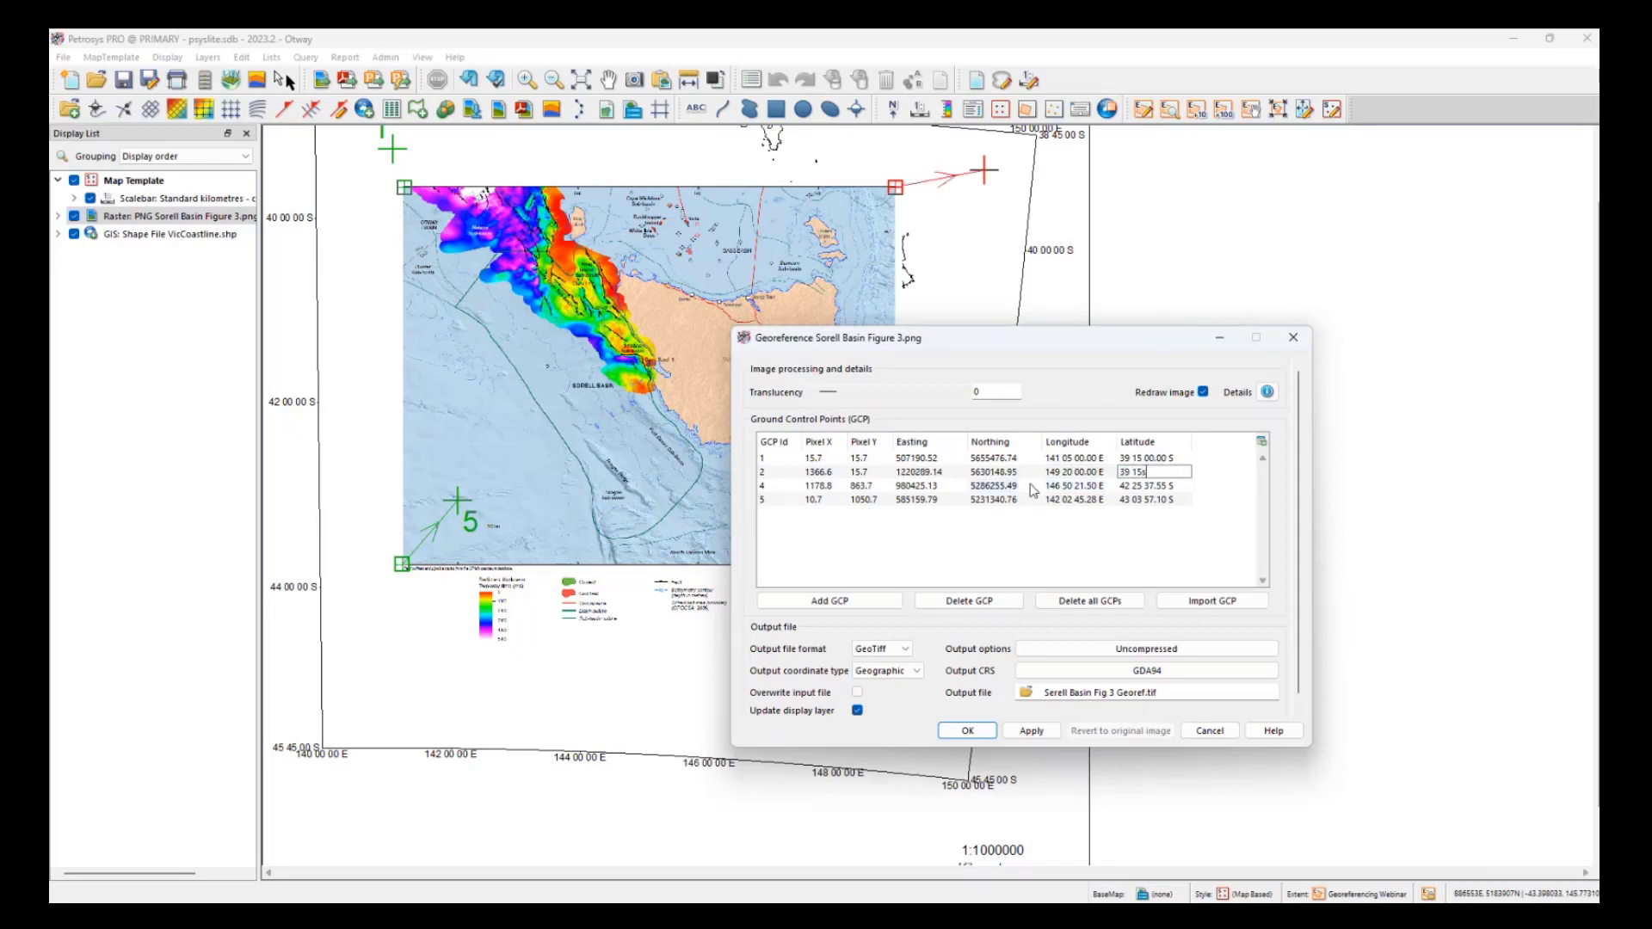
# - Set ground control point 4 to longitude 148°05' E and latitude 44°25' S
pyautogui.click(1065, 487)
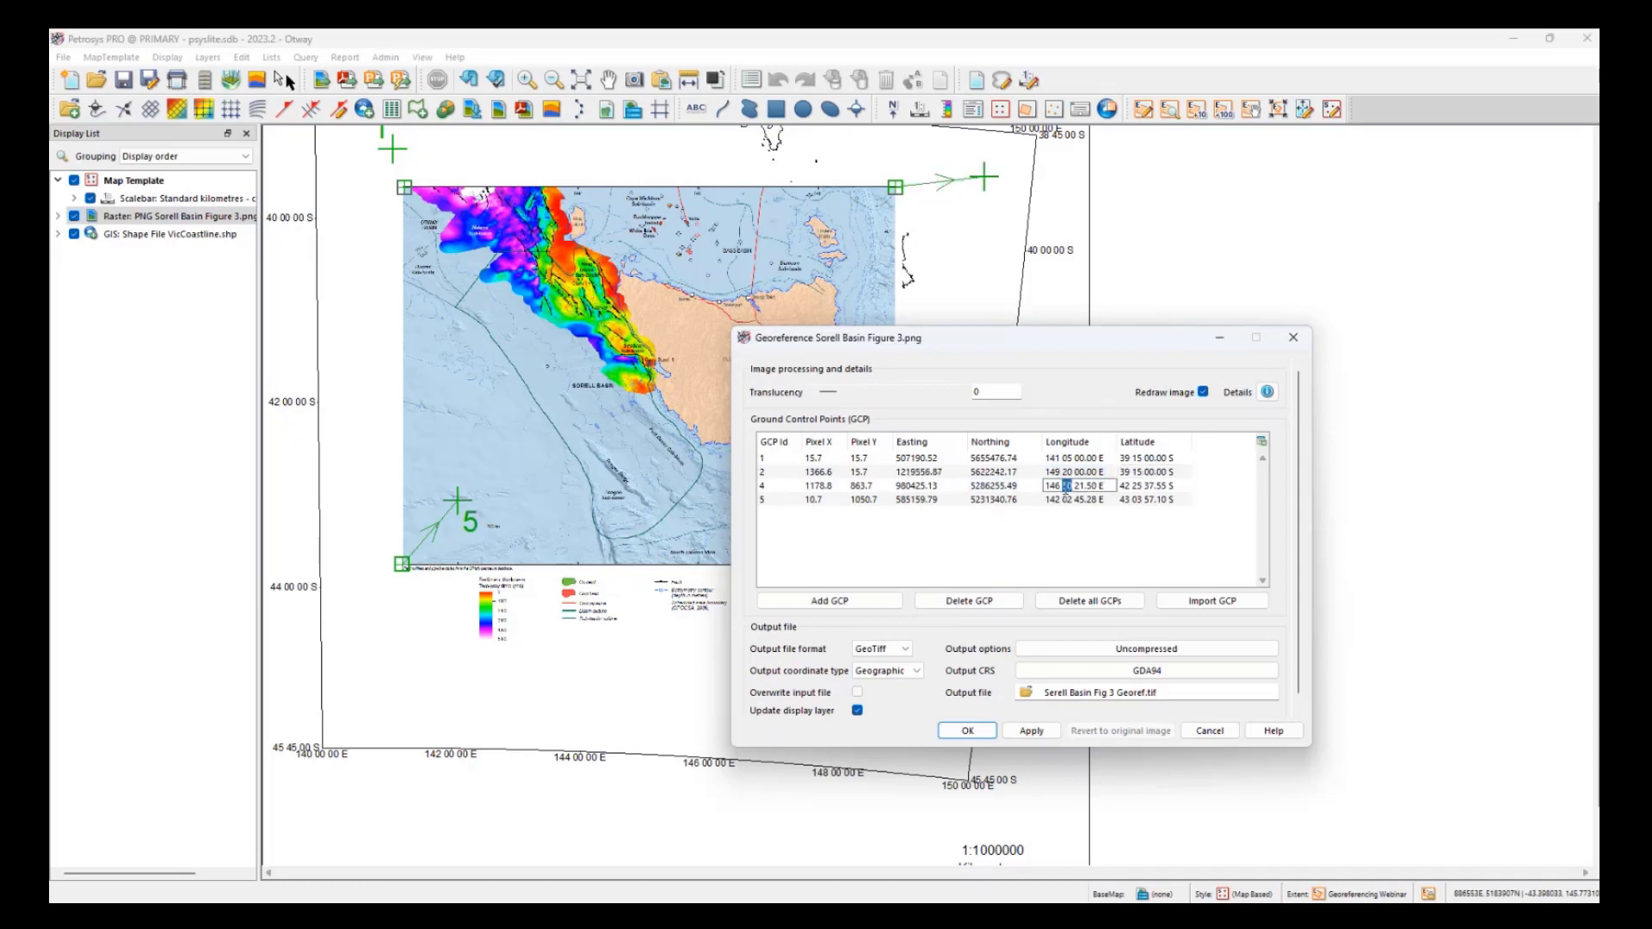
pyautogui.write('148 05')
pyautogui.press('Tab')
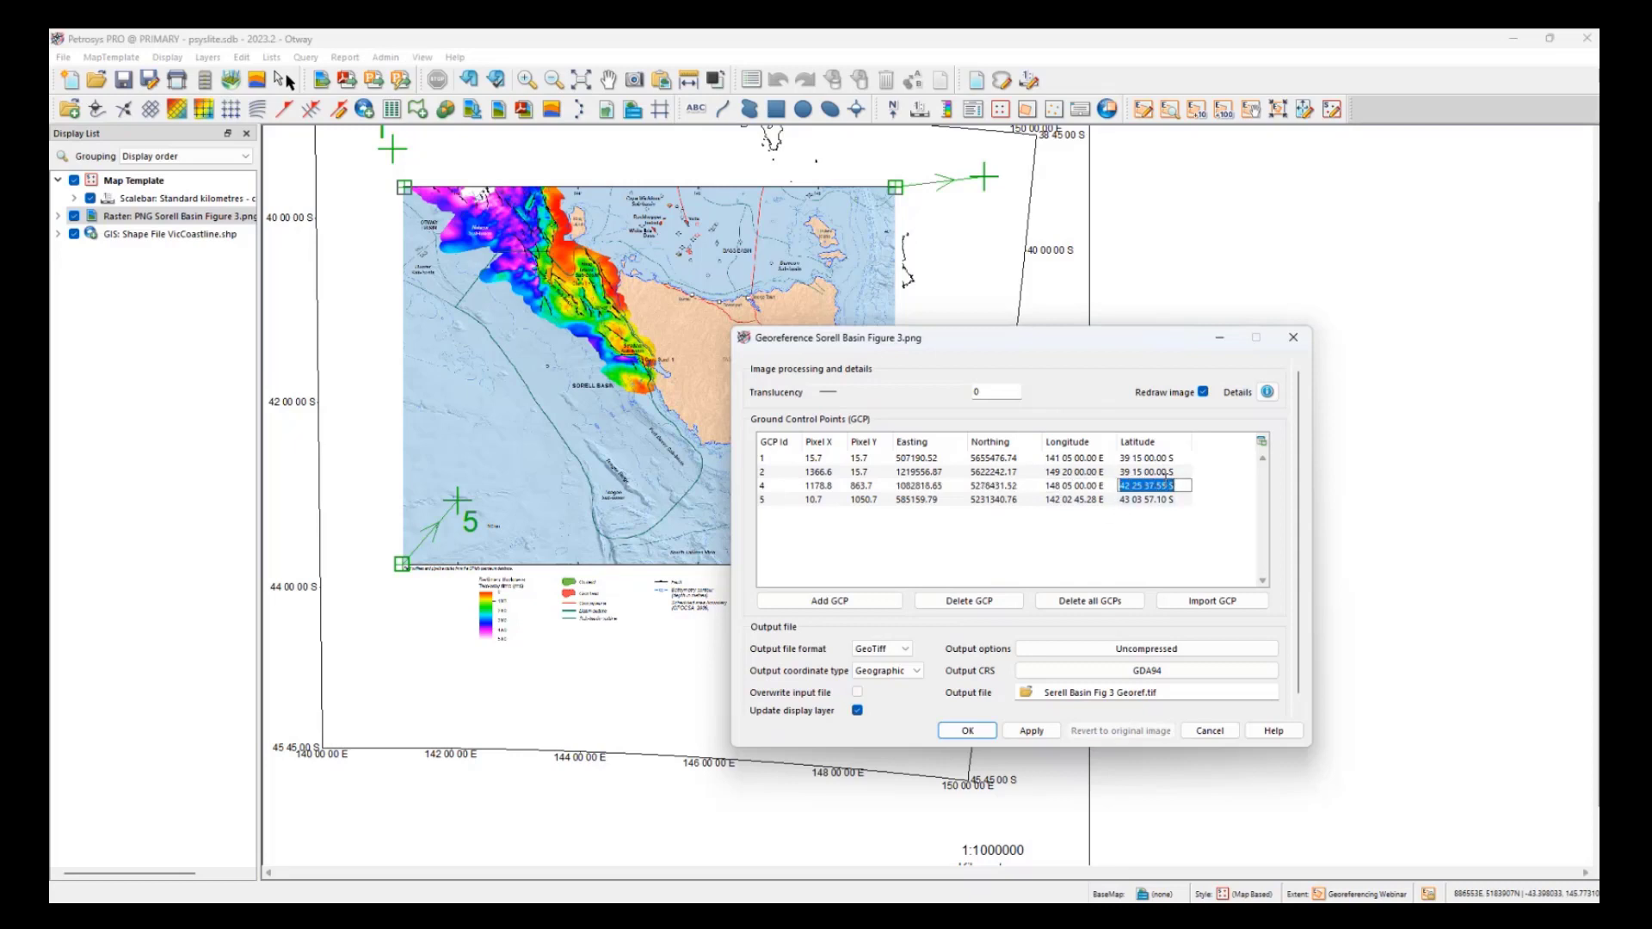
pyautogui.write('44')
# - Set ground control point 5 to longitude 141°05' E and latitude 45°35' S
pyautogui.click(1070, 499)
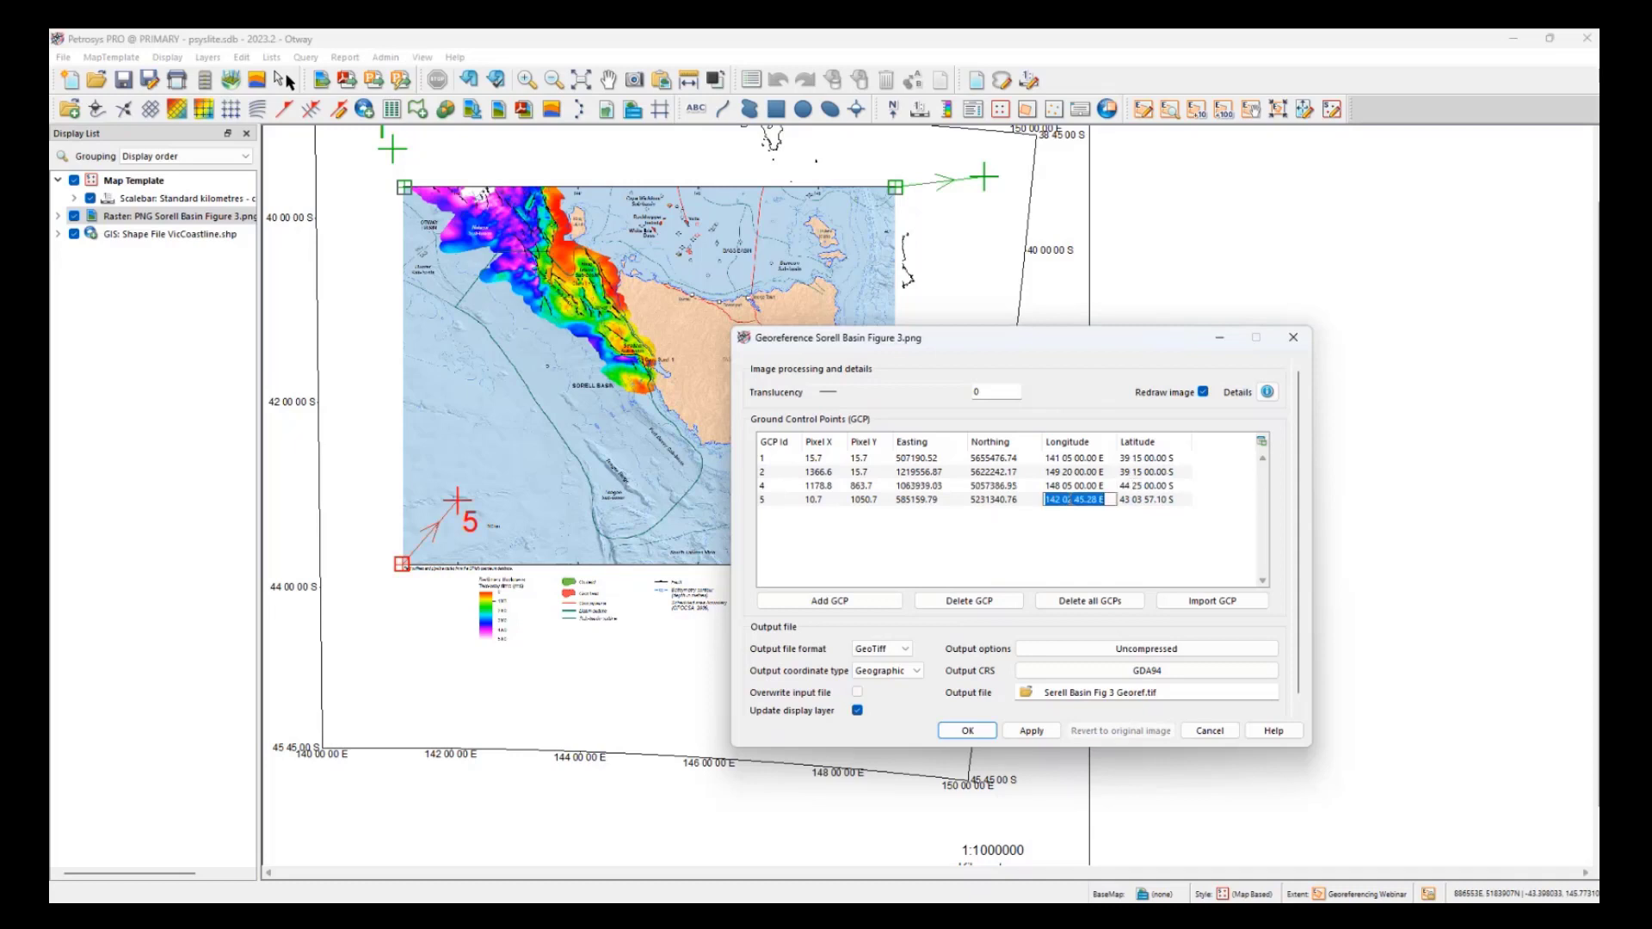
pyautogui.write('141 05')
pyautogui.press('capslock')
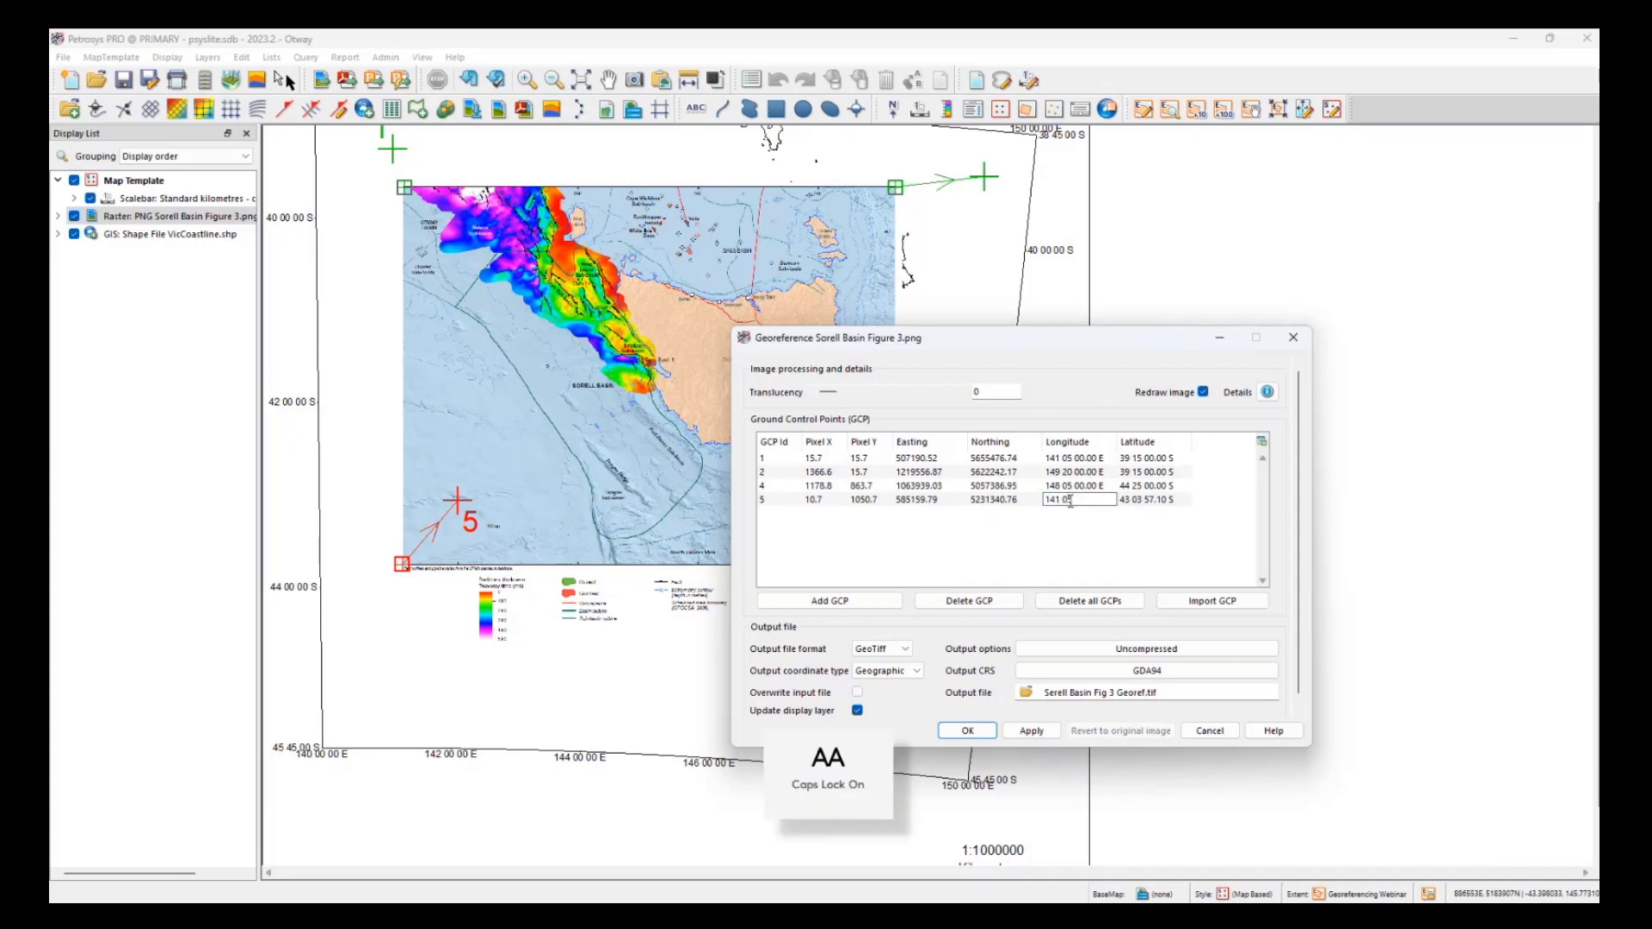
pyautogui.write('05')
pyautogui.click(1154, 499)
pyautogui.click(1154, 499)
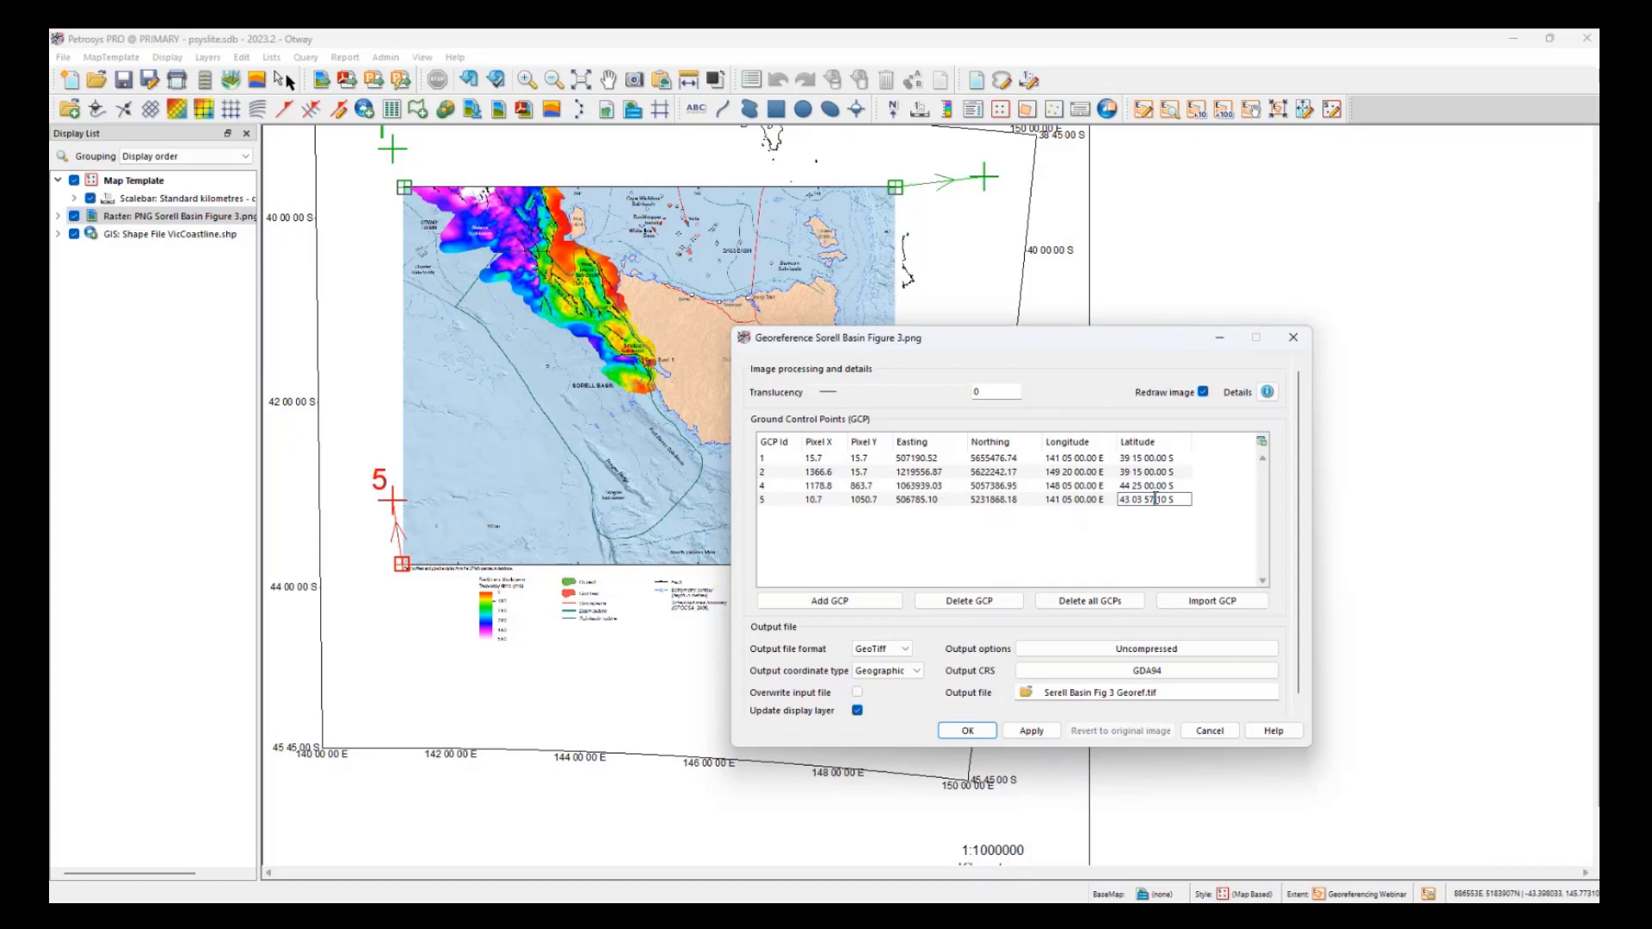
pyautogui.tripleClick(1154, 499)
pyautogui.write('45 35S')
pyautogui.click(1137, 542)
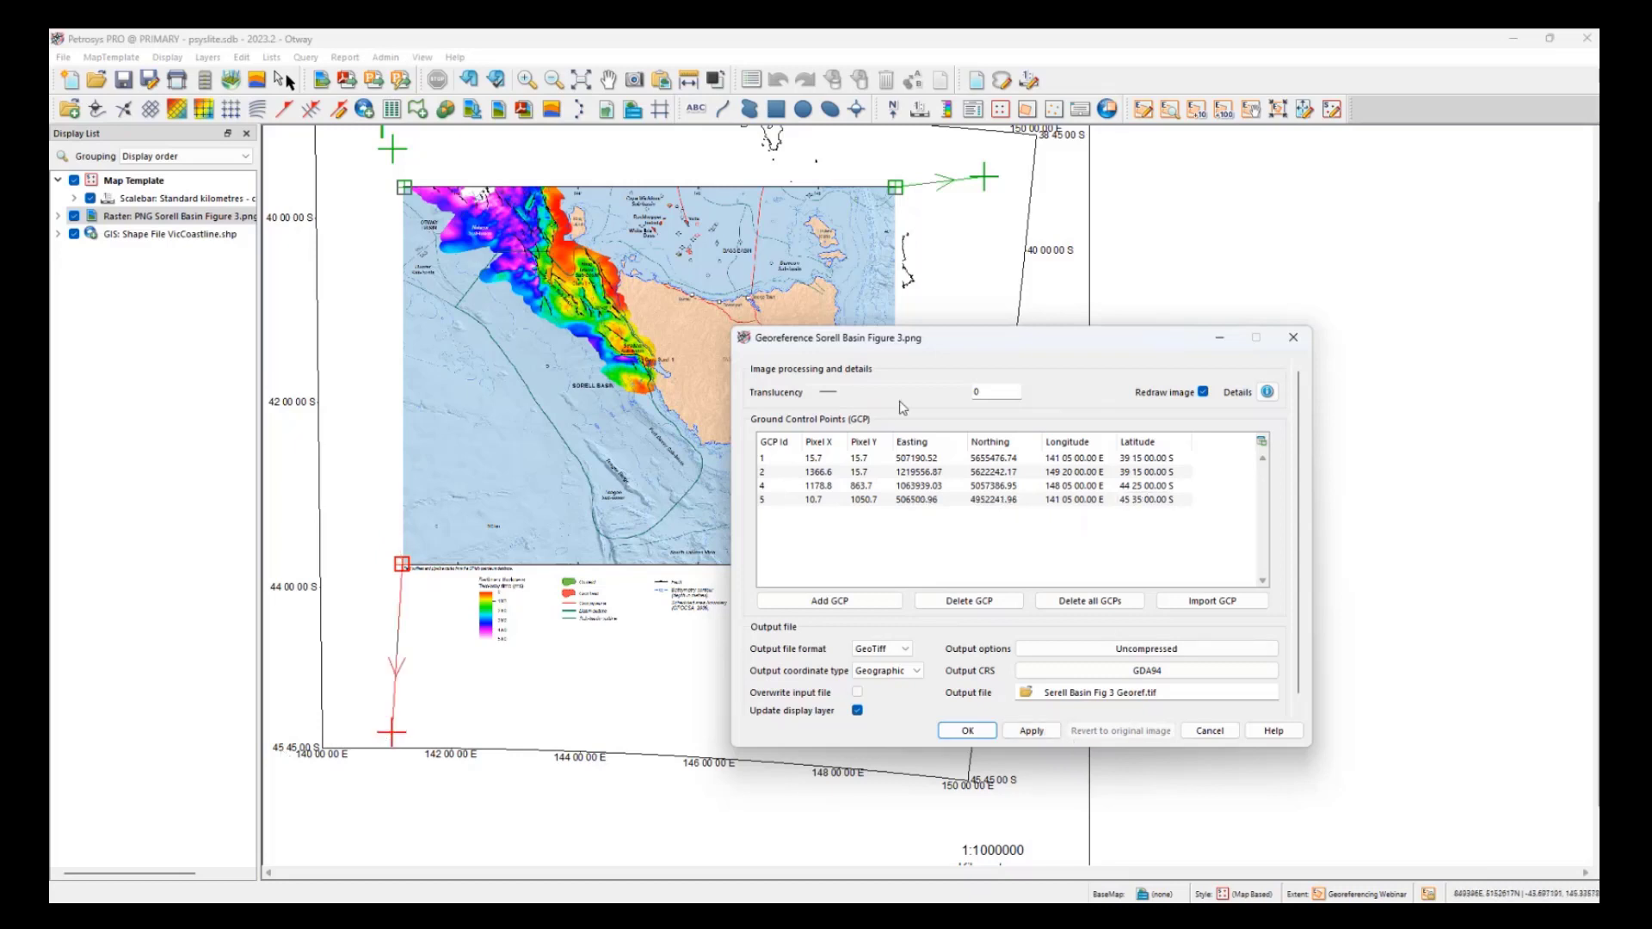
# - Apply the georeferencing and set the raster's translucency to 42 to compare its coastline with the VicCoastline shapefile
pyautogui.moveTo(933, 348); pyautogui.dragTo(1140, 427)
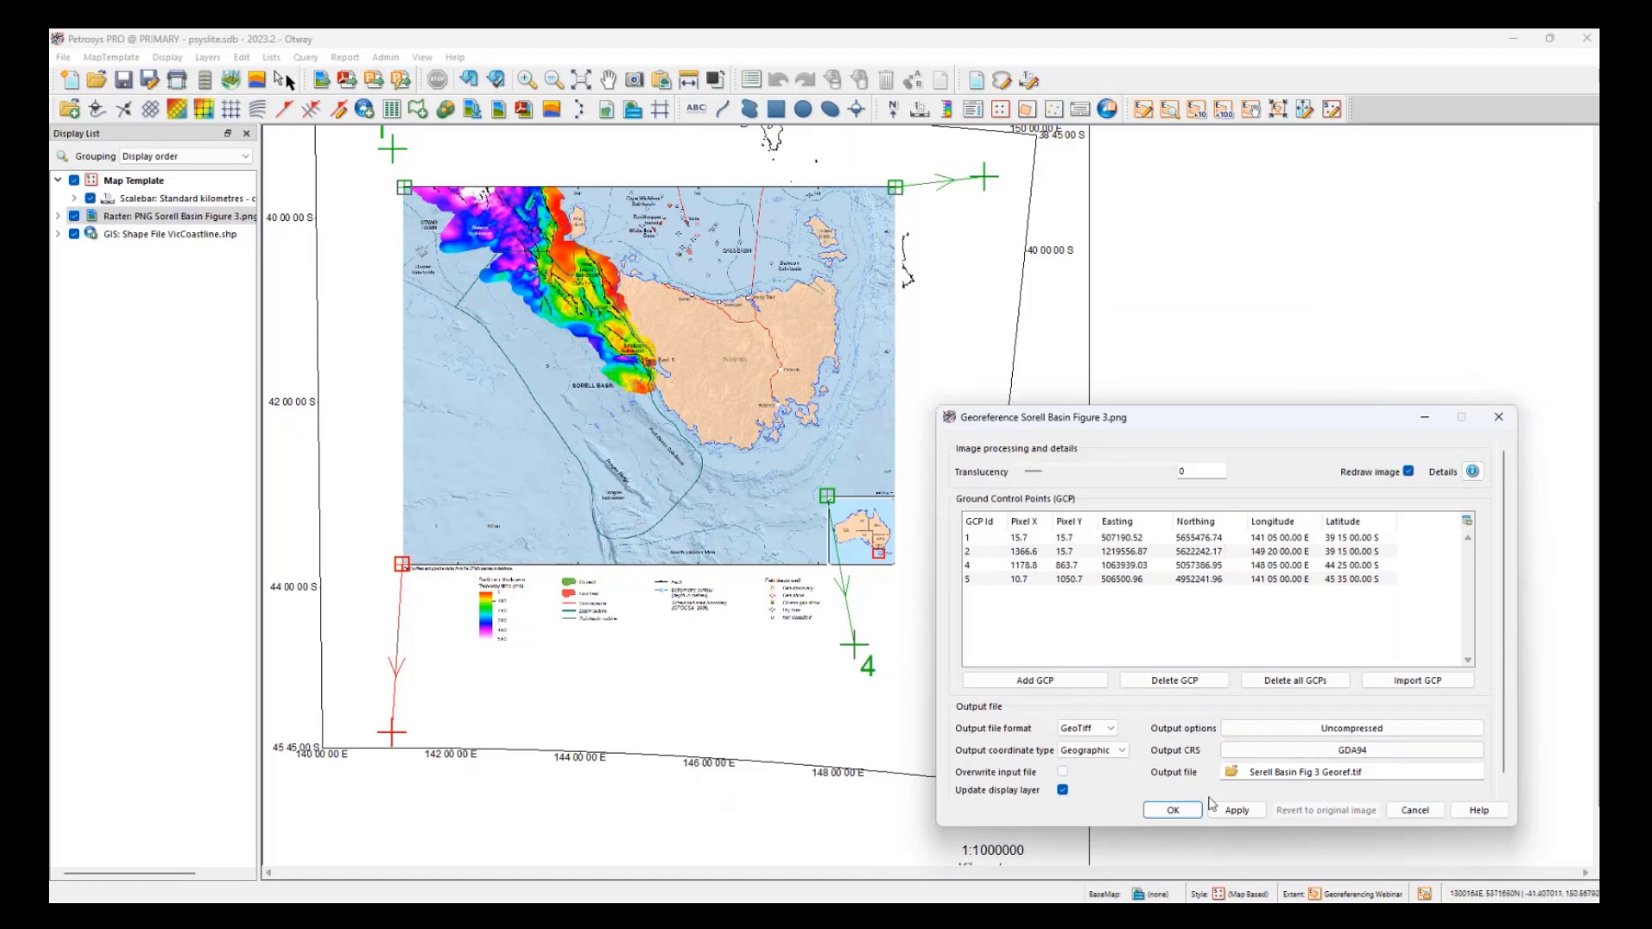
pyautogui.click(1236, 810)
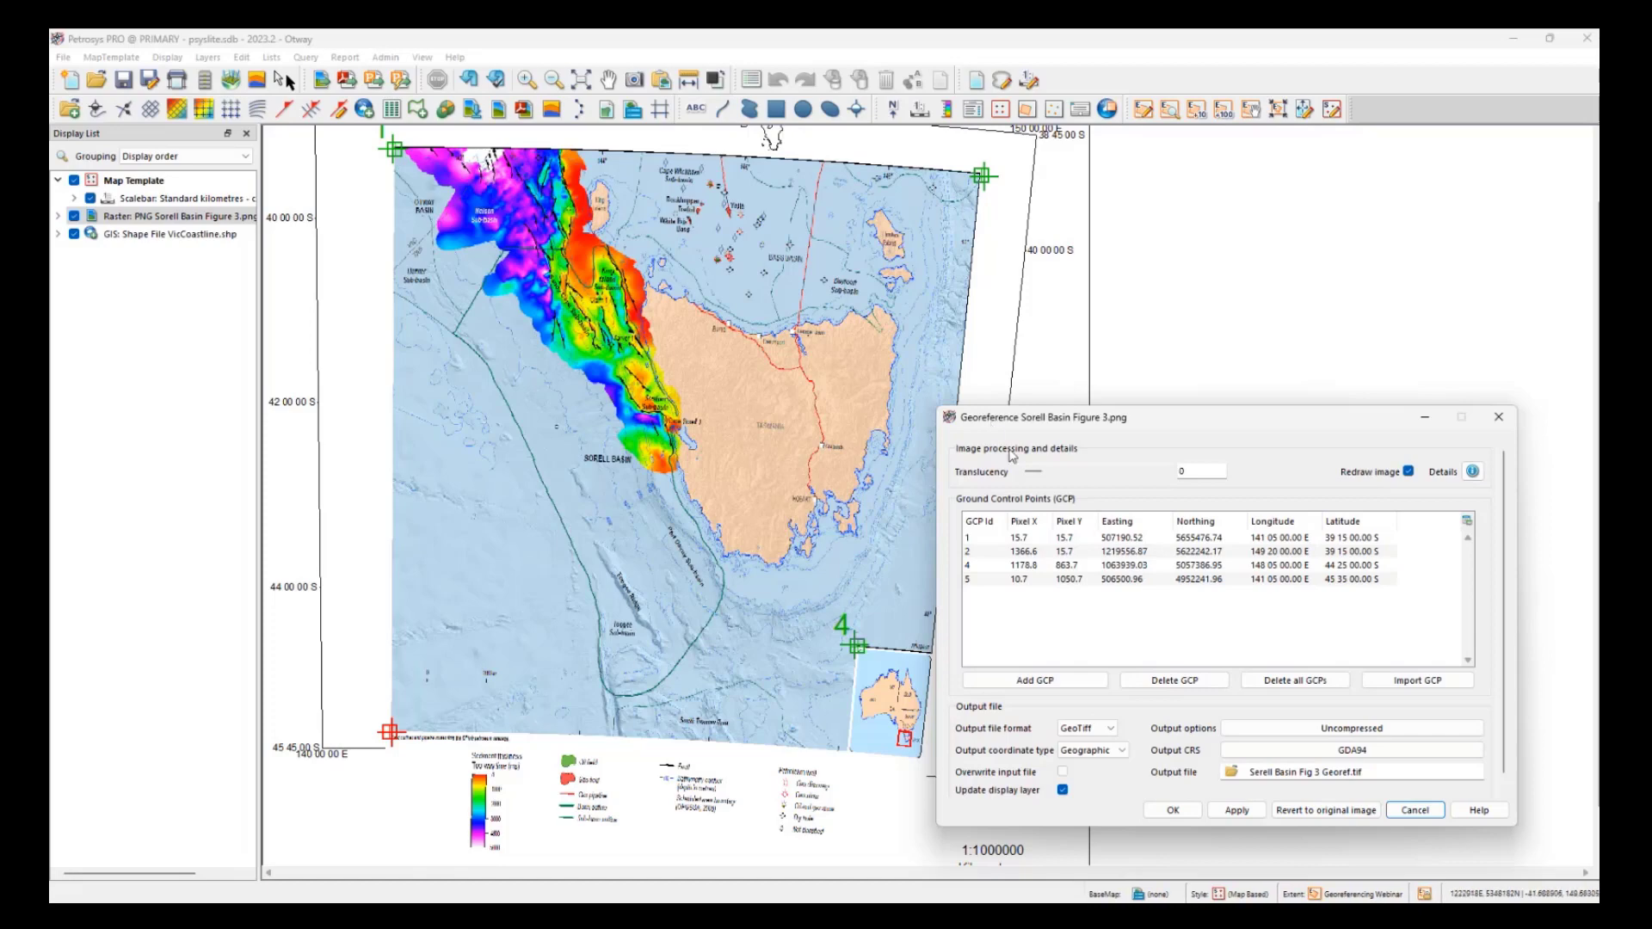
pyautogui.moveTo(1034, 471); pyautogui.dragTo(1095, 479)
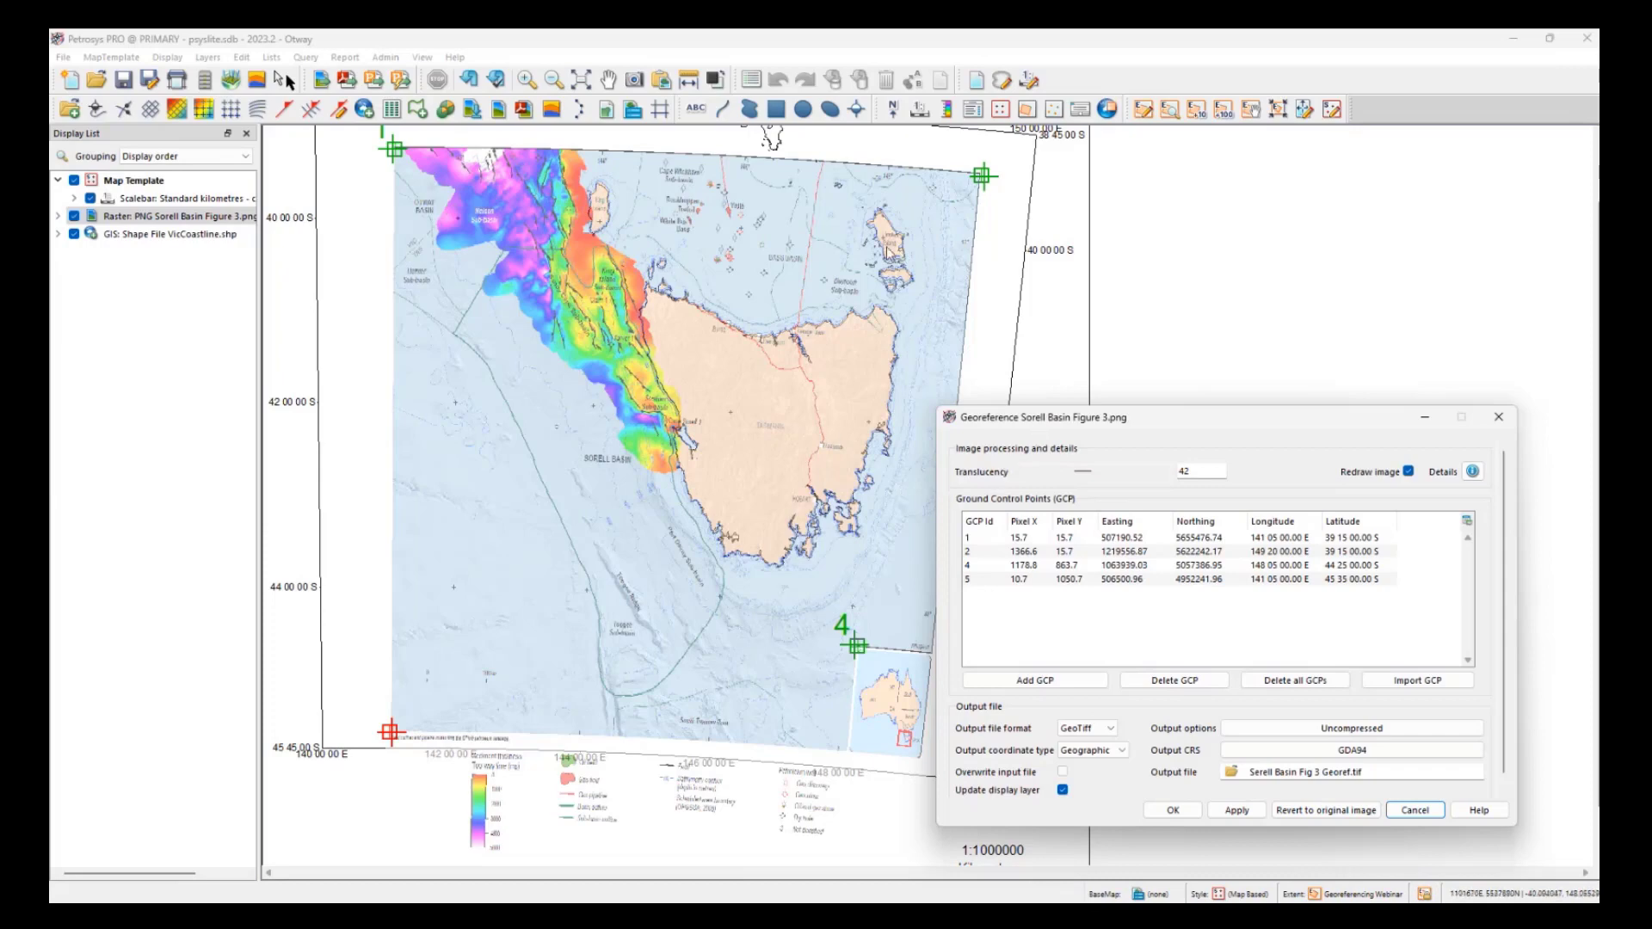
pyautogui.scroll(1, 793, 180)
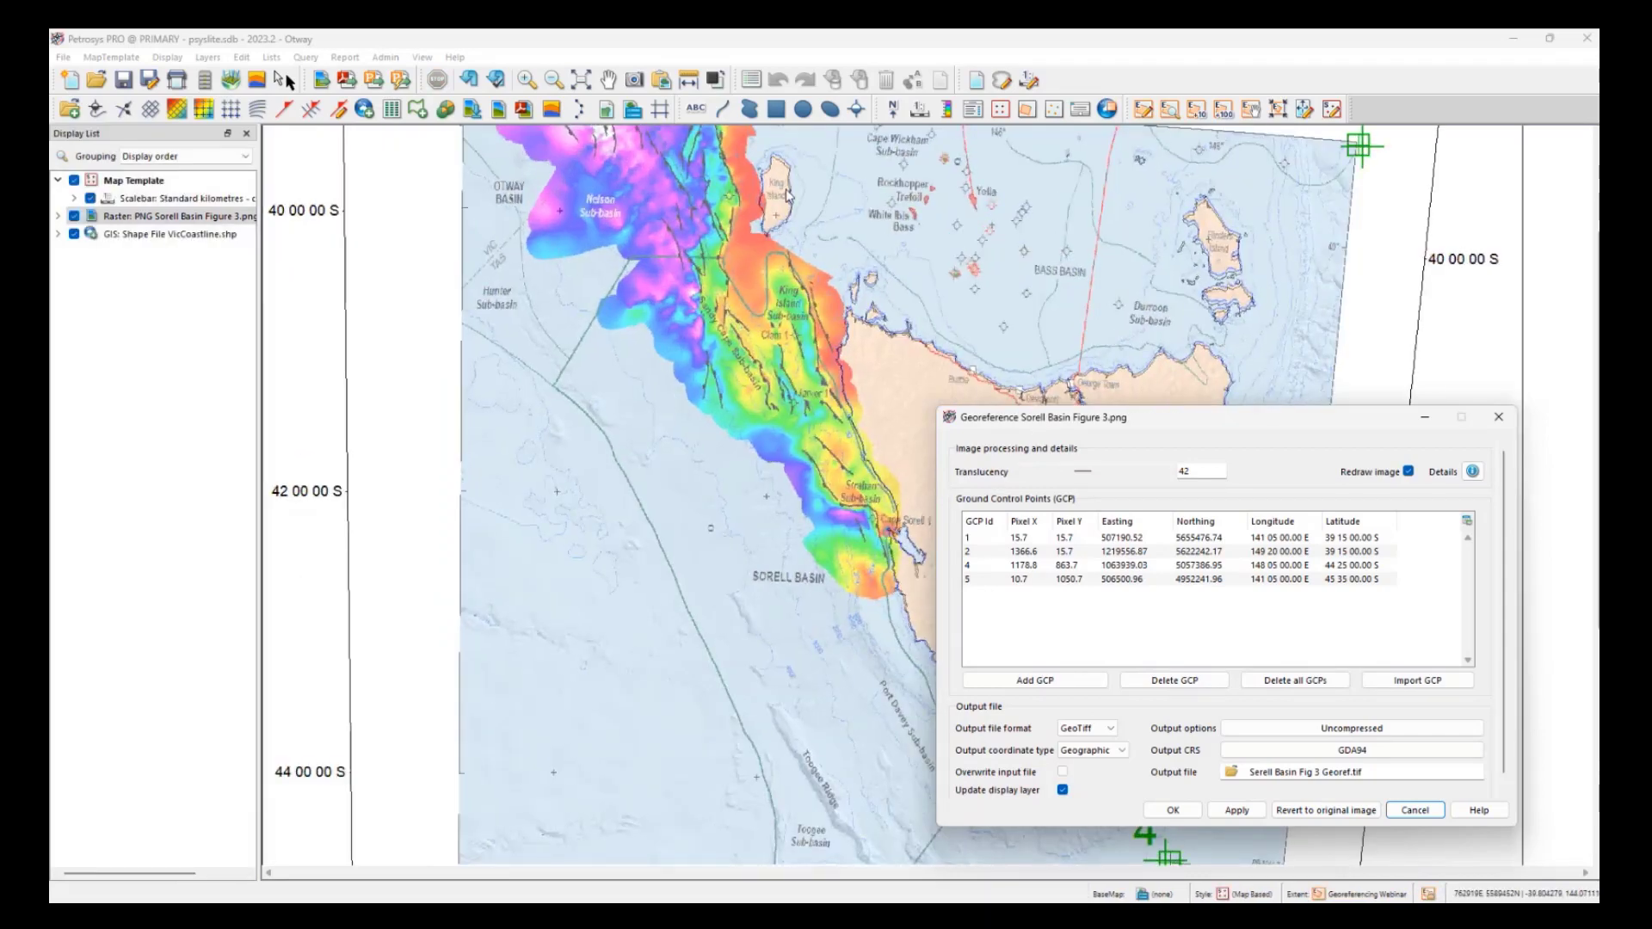
pyautogui.scroll(1, 804, 164)
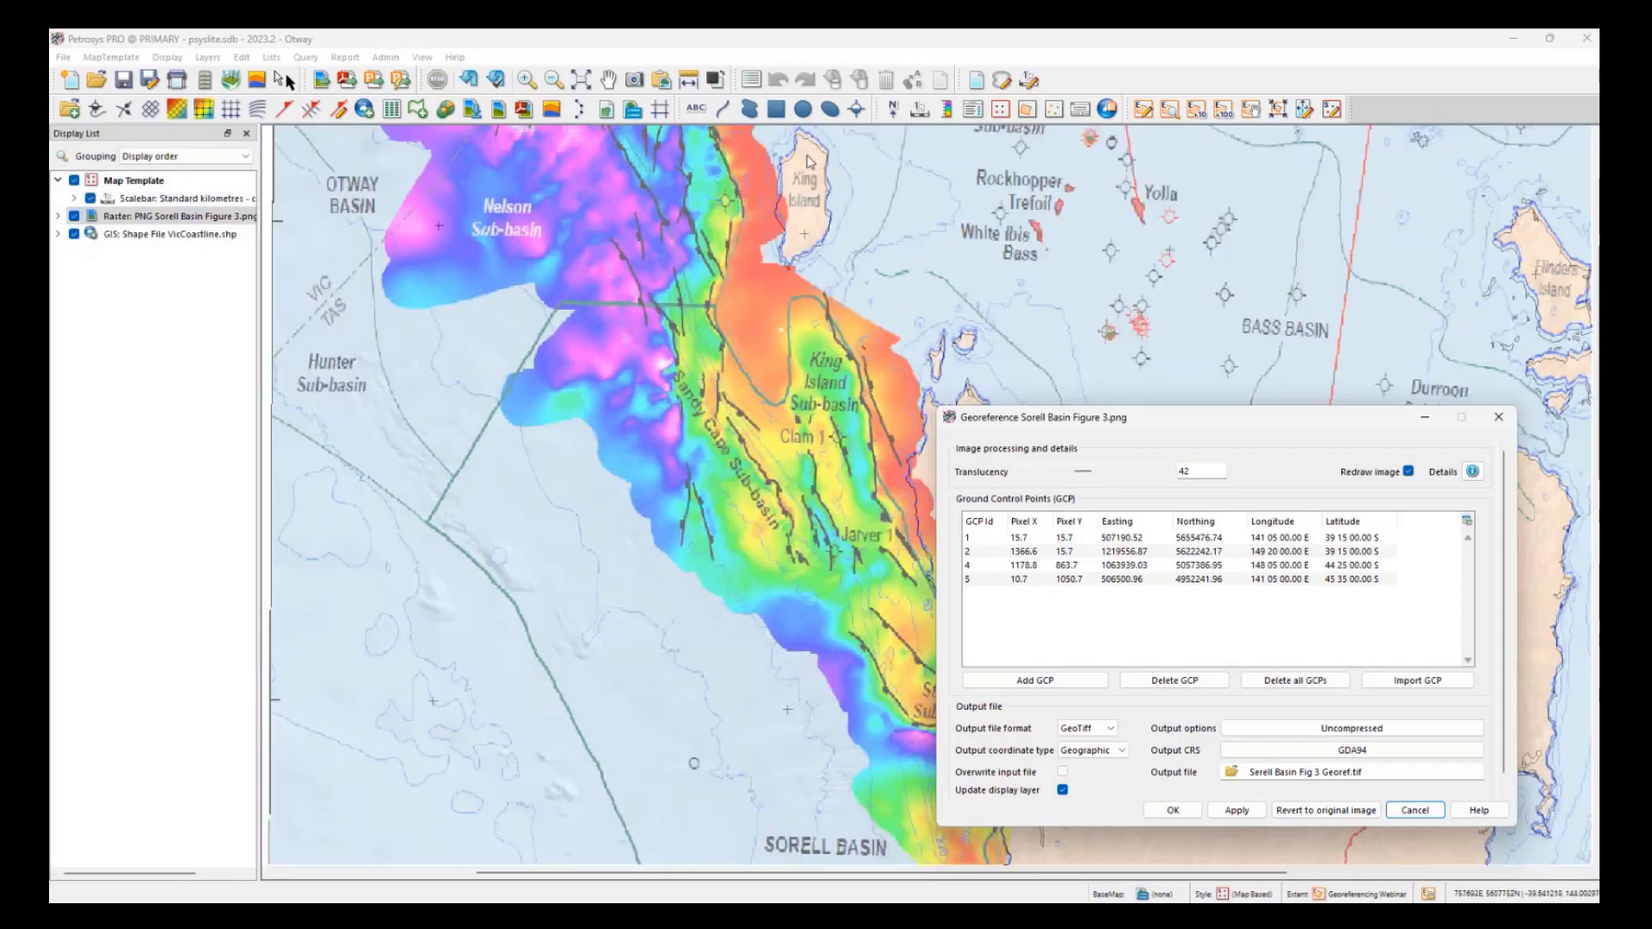
pyautogui.scroll(-3, 912, 394)
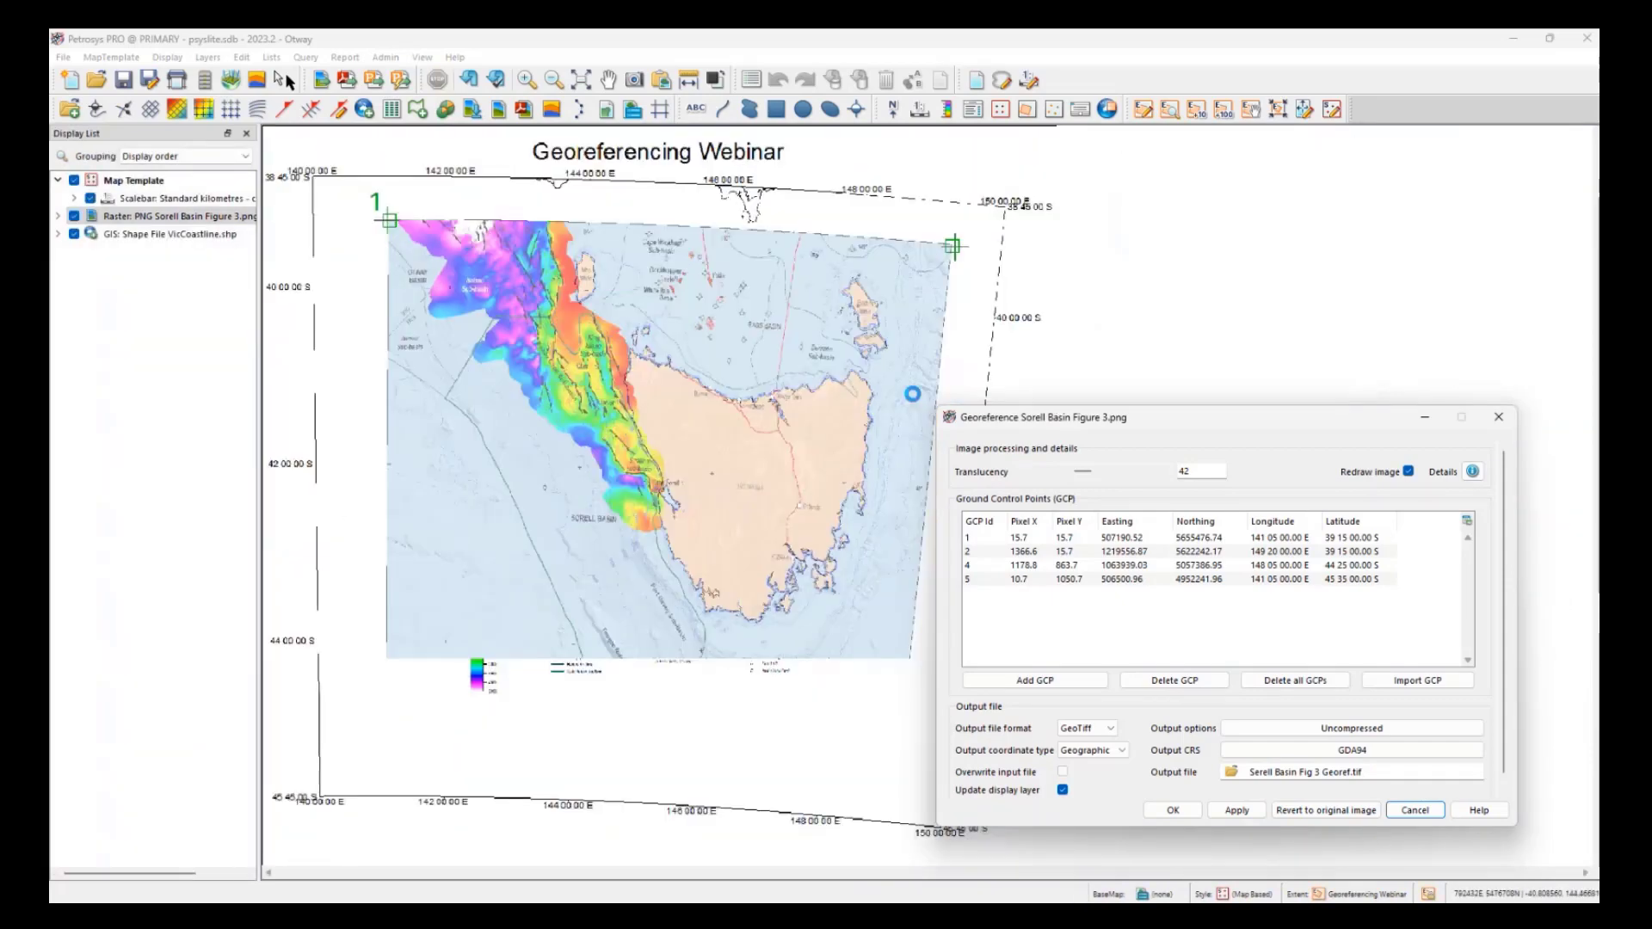
# - Revert the raster to the original image and set its translucency to 47
pyautogui.moveTo(1118, 417); pyautogui.dragTo(990, 268)
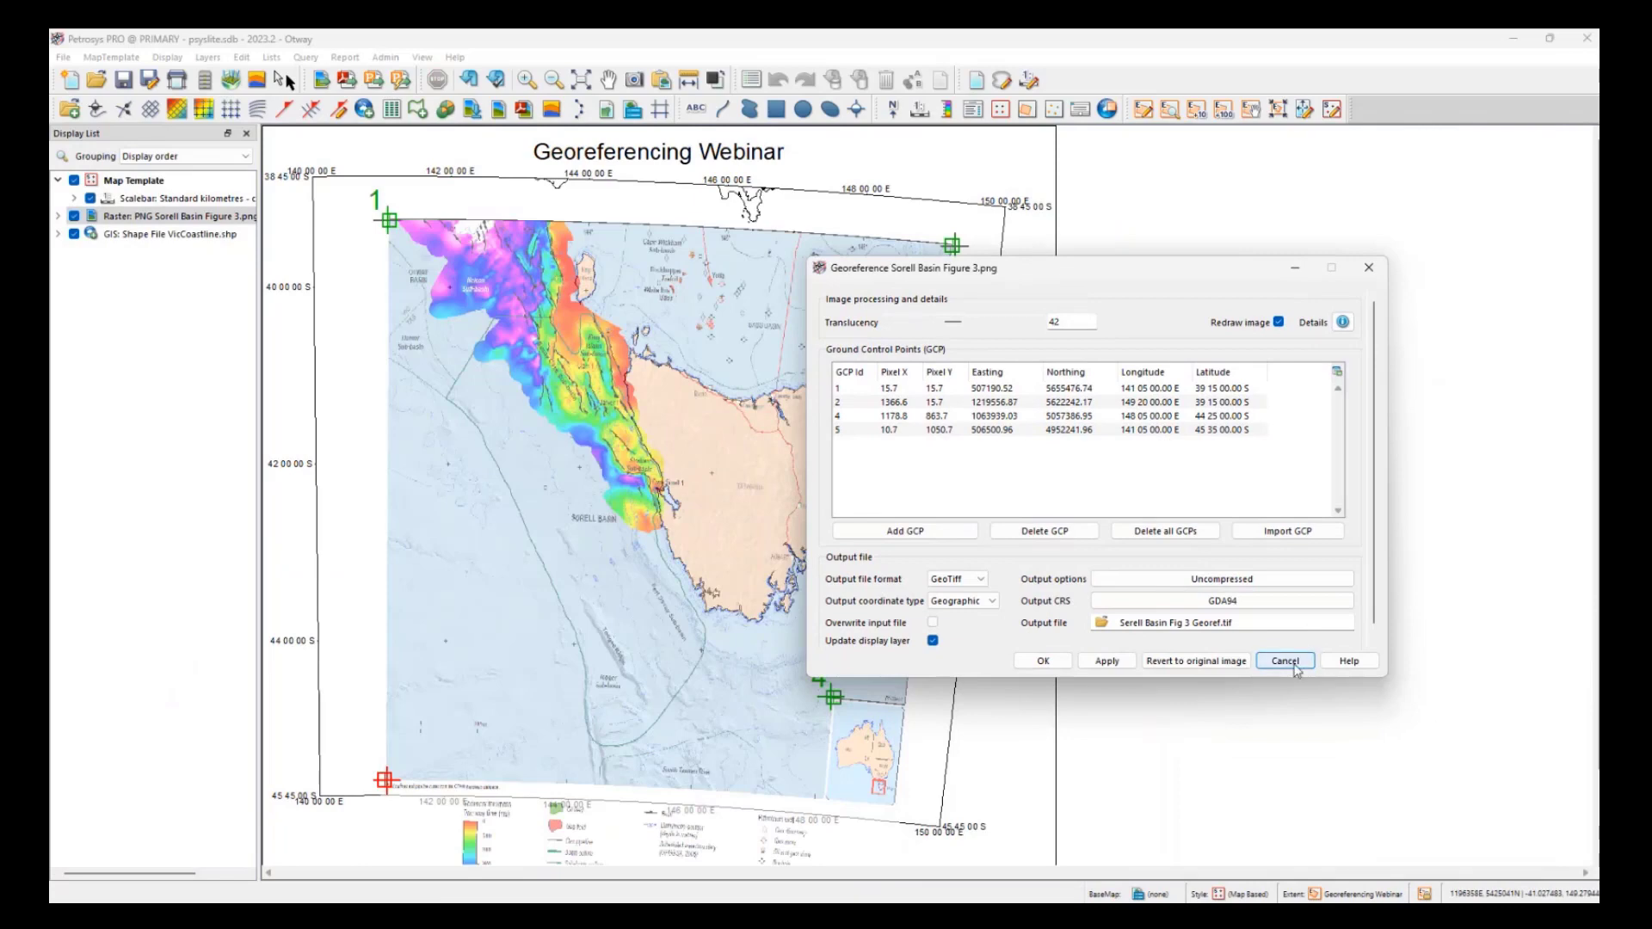
pyautogui.click(1191, 661)
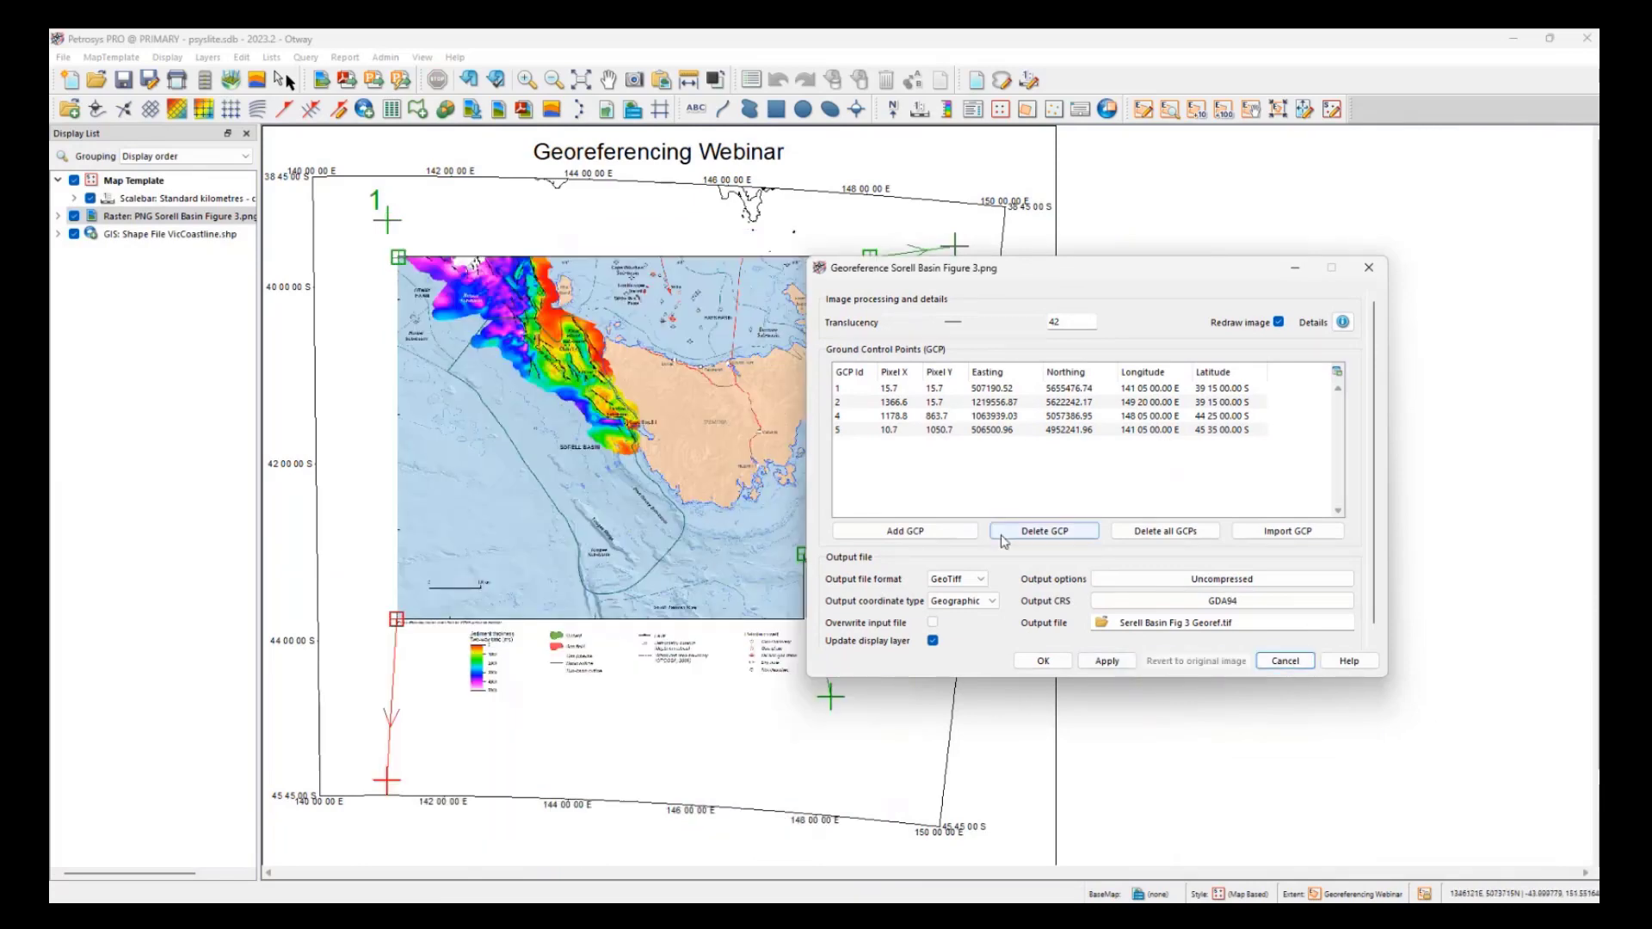
pyautogui.moveTo(1041, 273); pyautogui.dragTo(1226, 313)
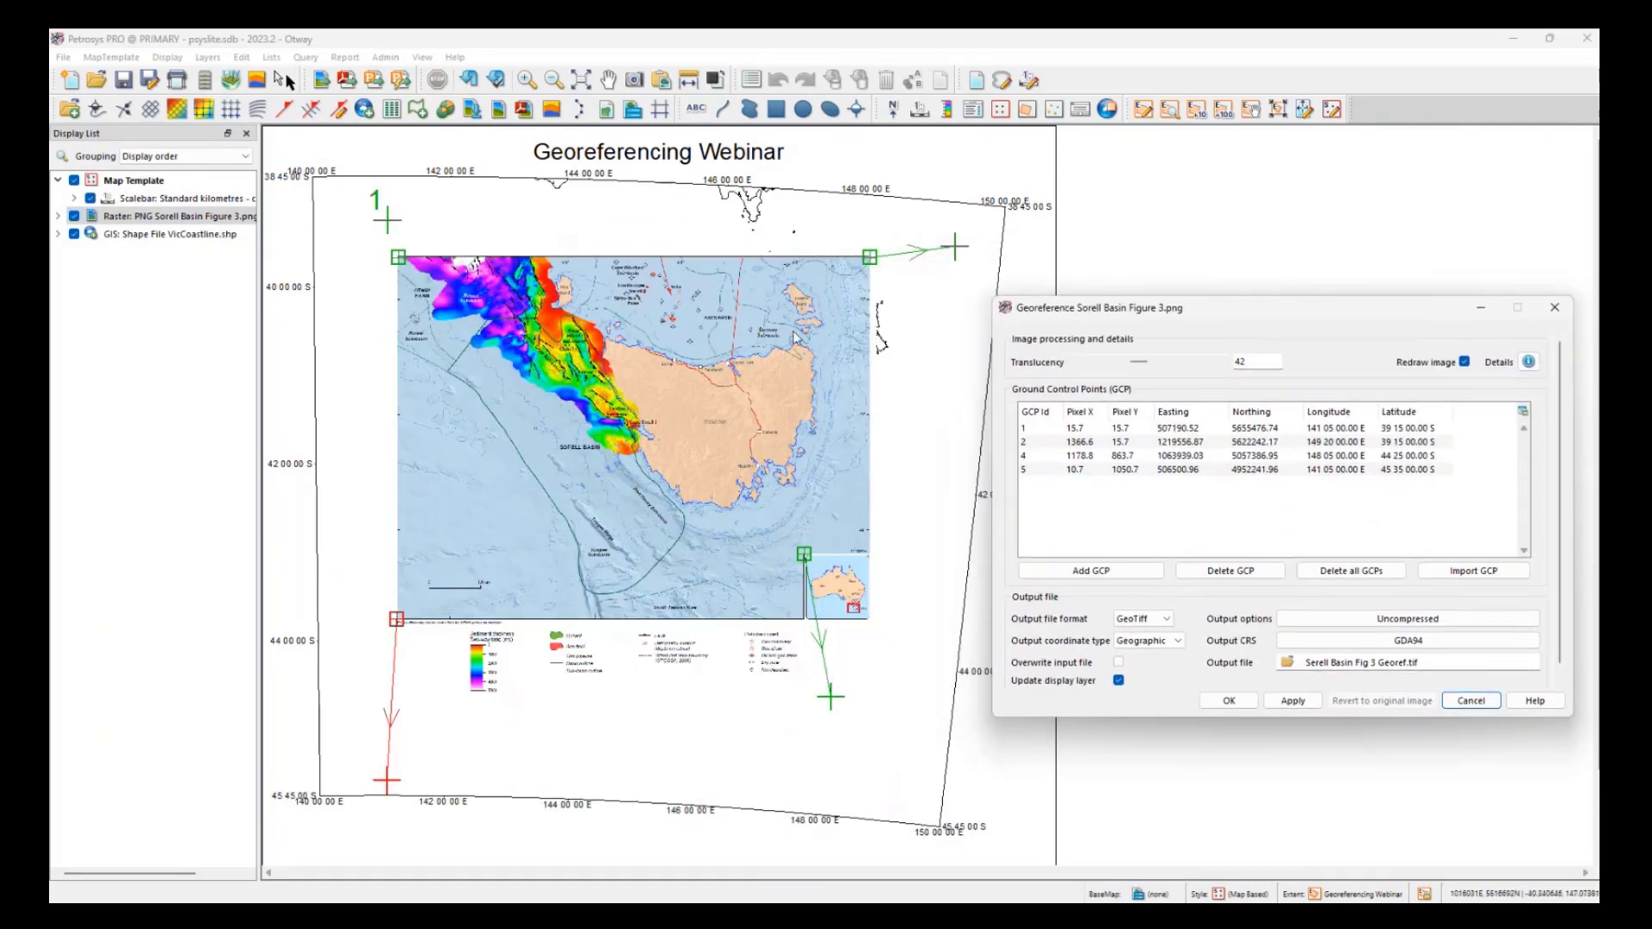
pyautogui.moveTo(1147, 372); pyautogui.dragTo(1154, 372)
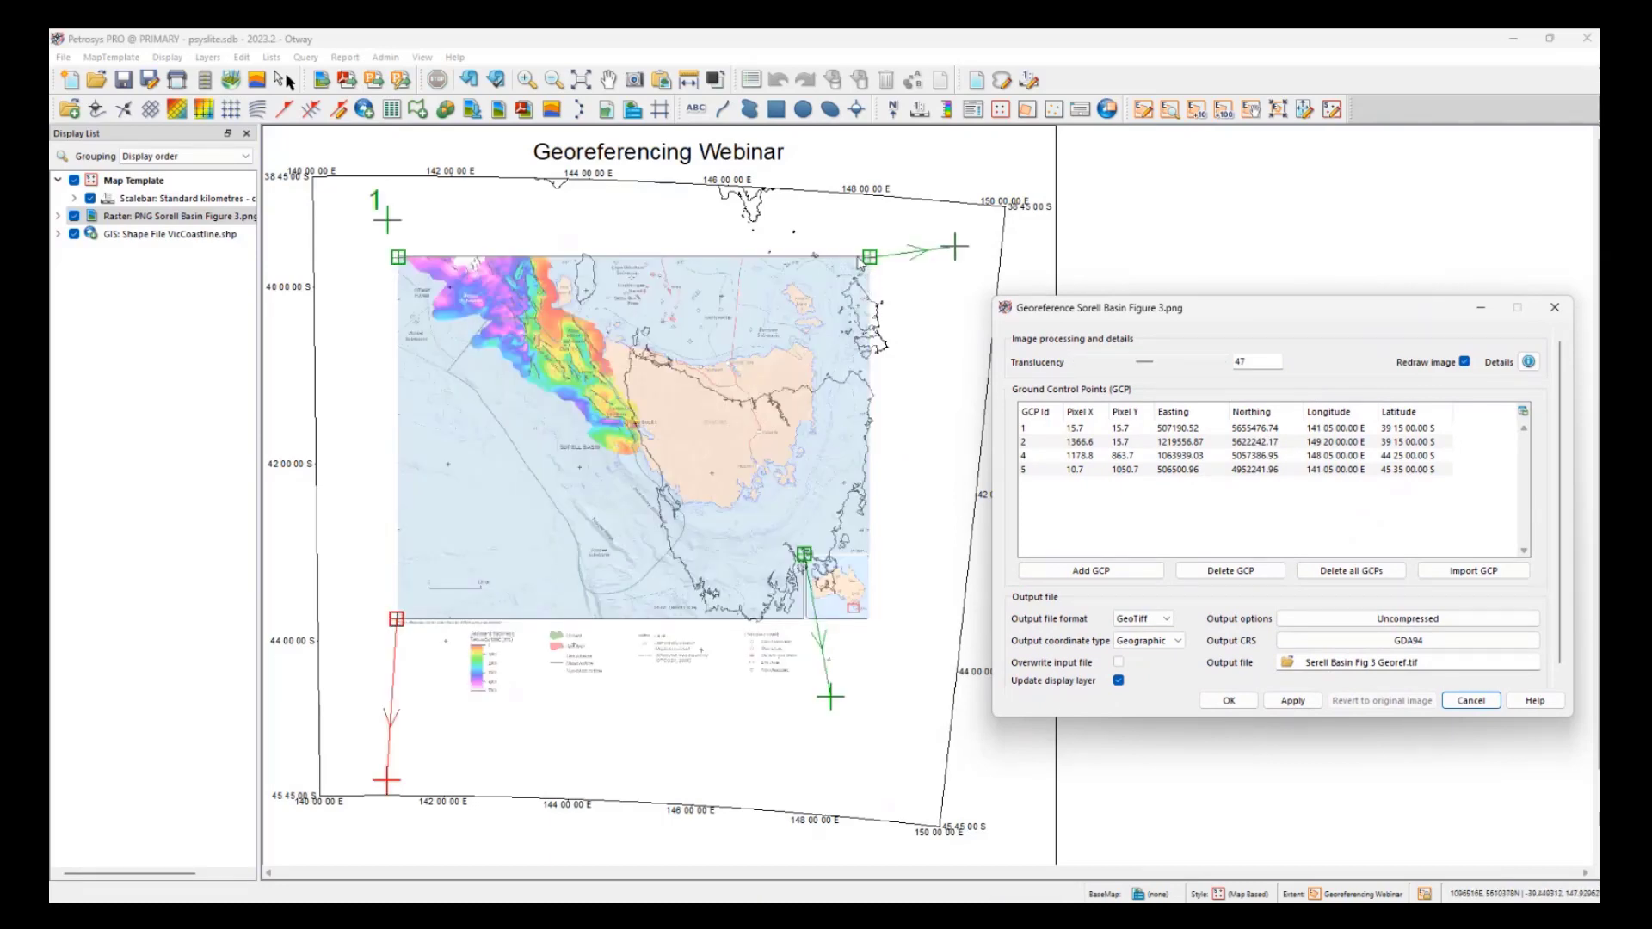
# - Move control point 1 to King Island's northern tip on the raster, with its target on the matching coastline at about 143°58' E, 39°34' S
pyautogui.scroll(2, 870, 260)
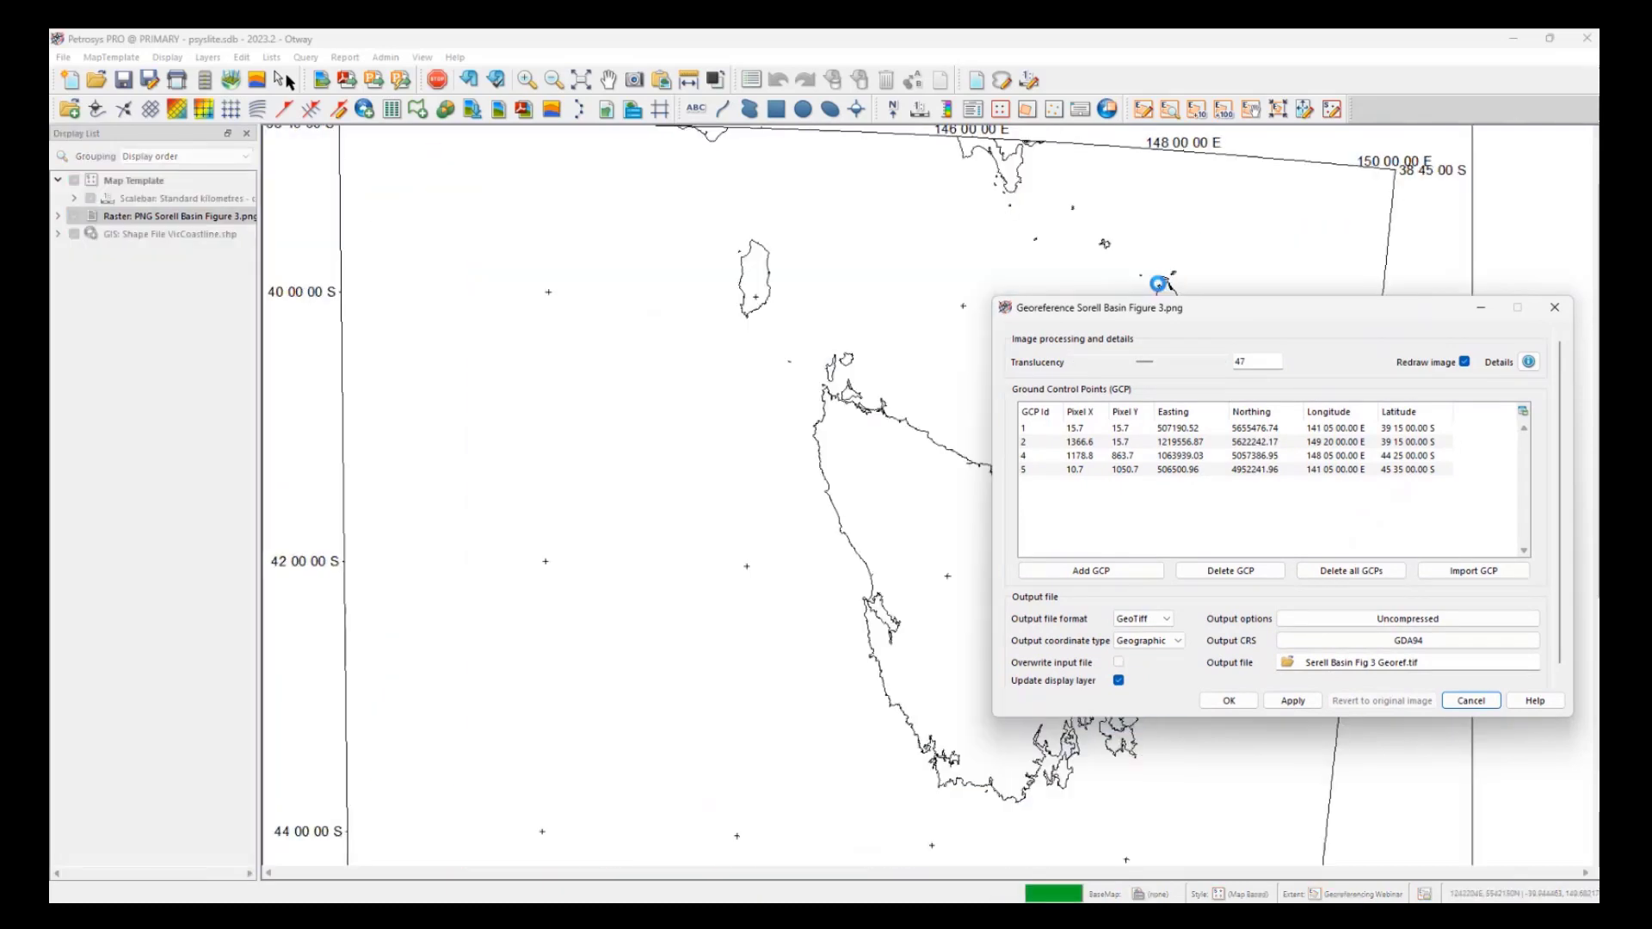
pyautogui.scroll(1, 647, 288)
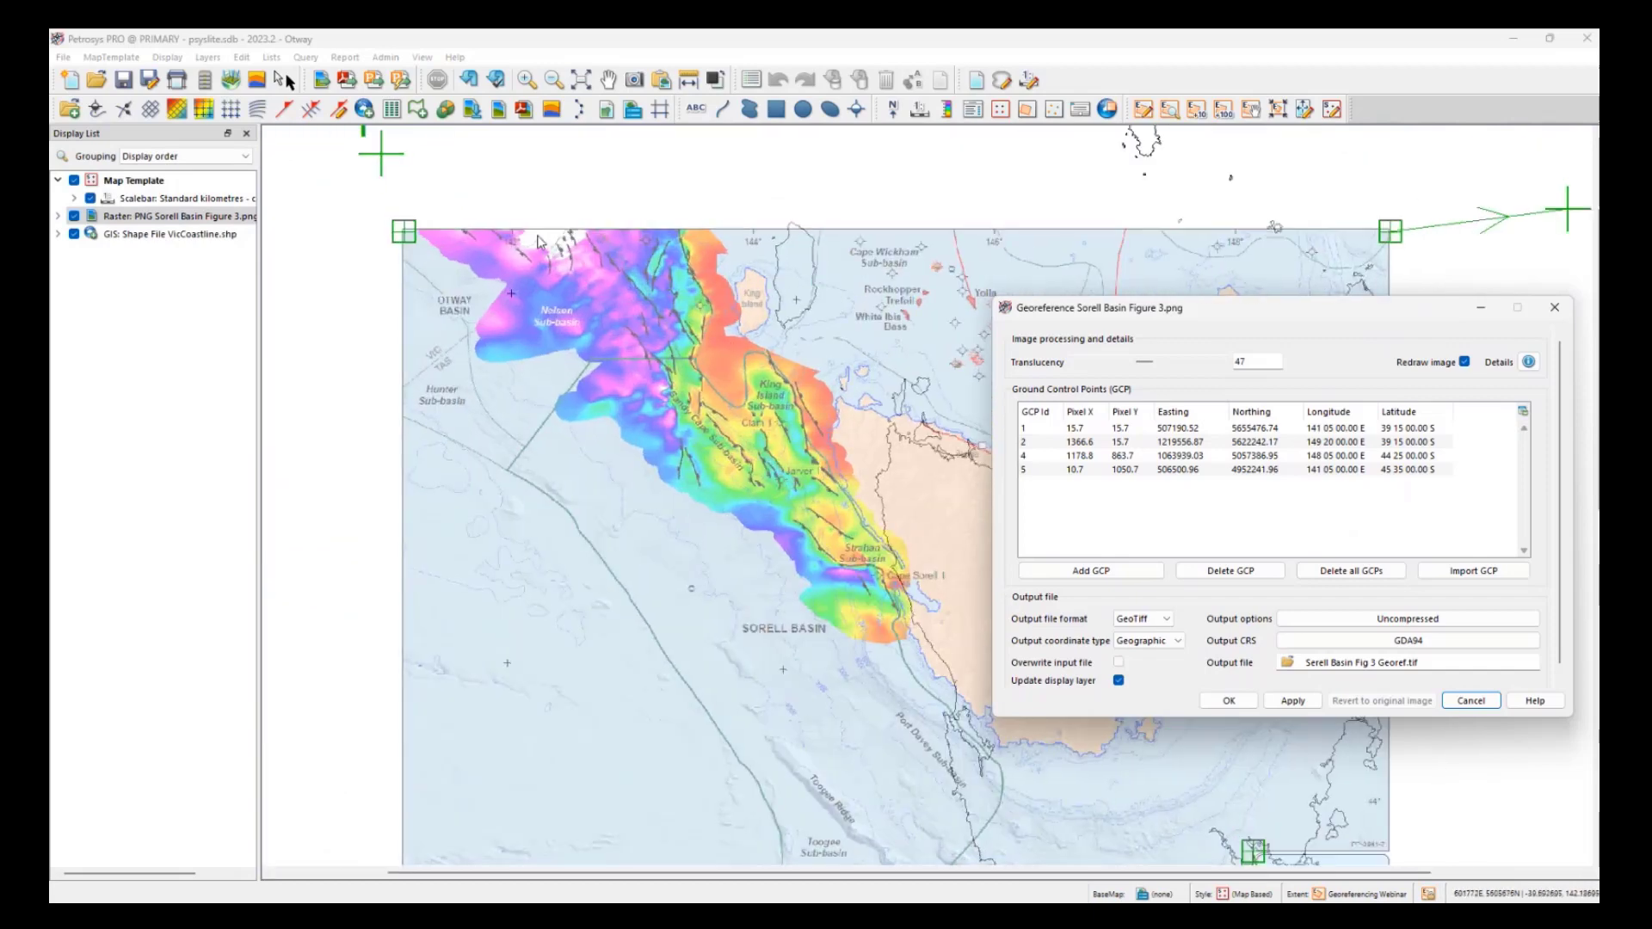
pyautogui.moveTo(404, 238); pyautogui.dragTo(749, 275)
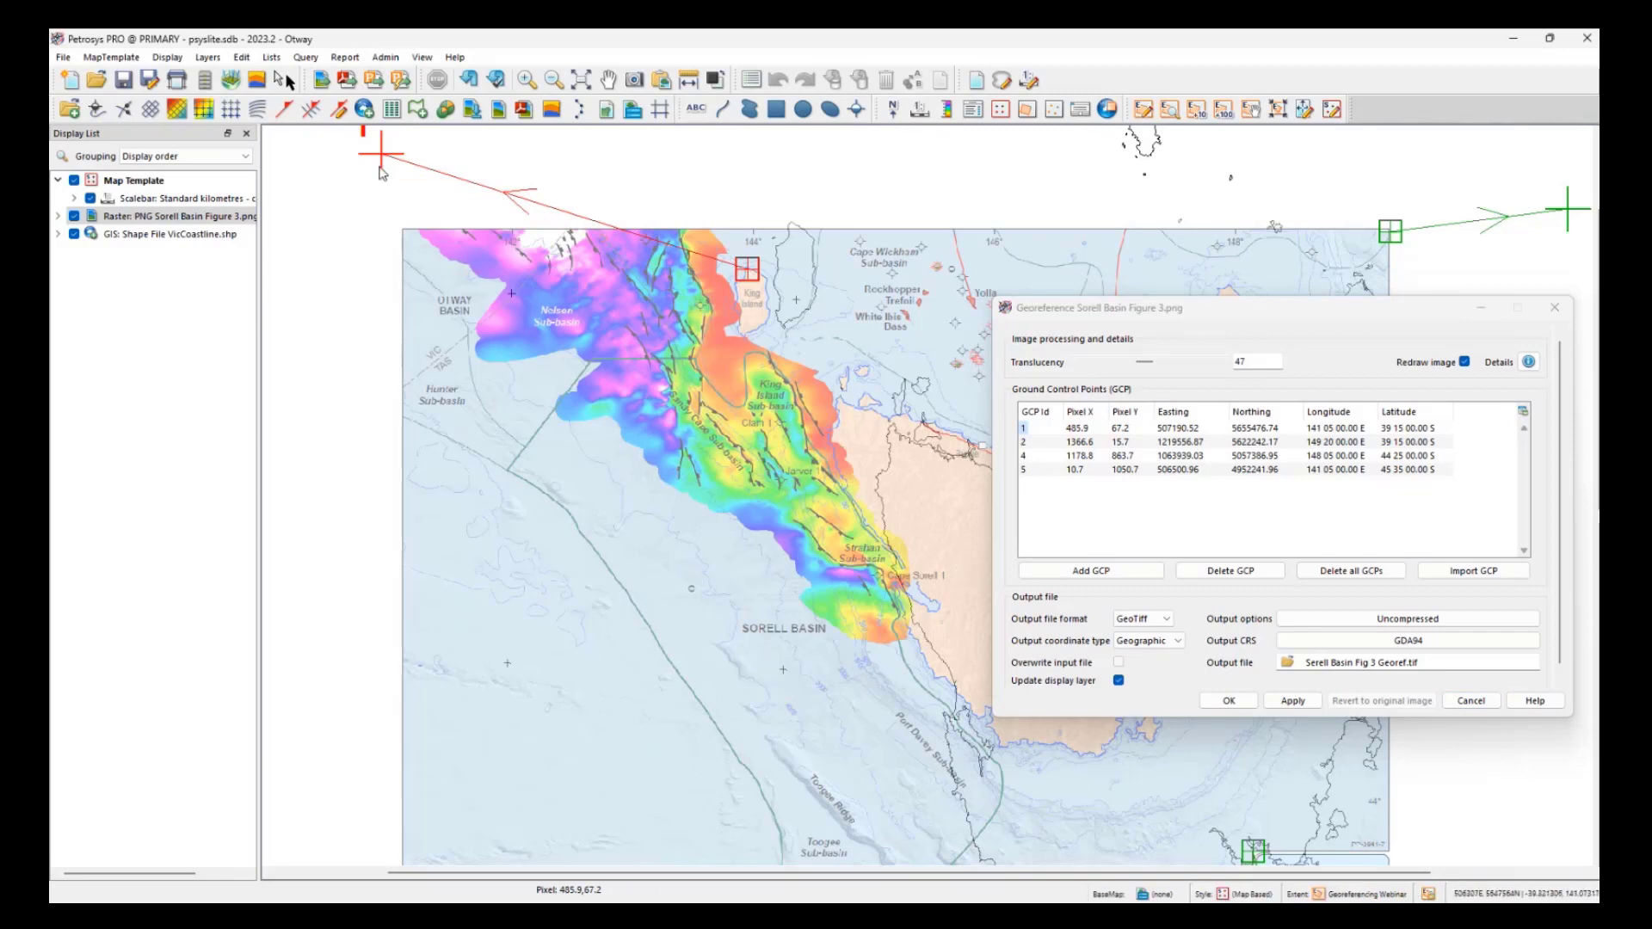
pyautogui.moveTo(381, 154); pyautogui.dragTo(795, 226)
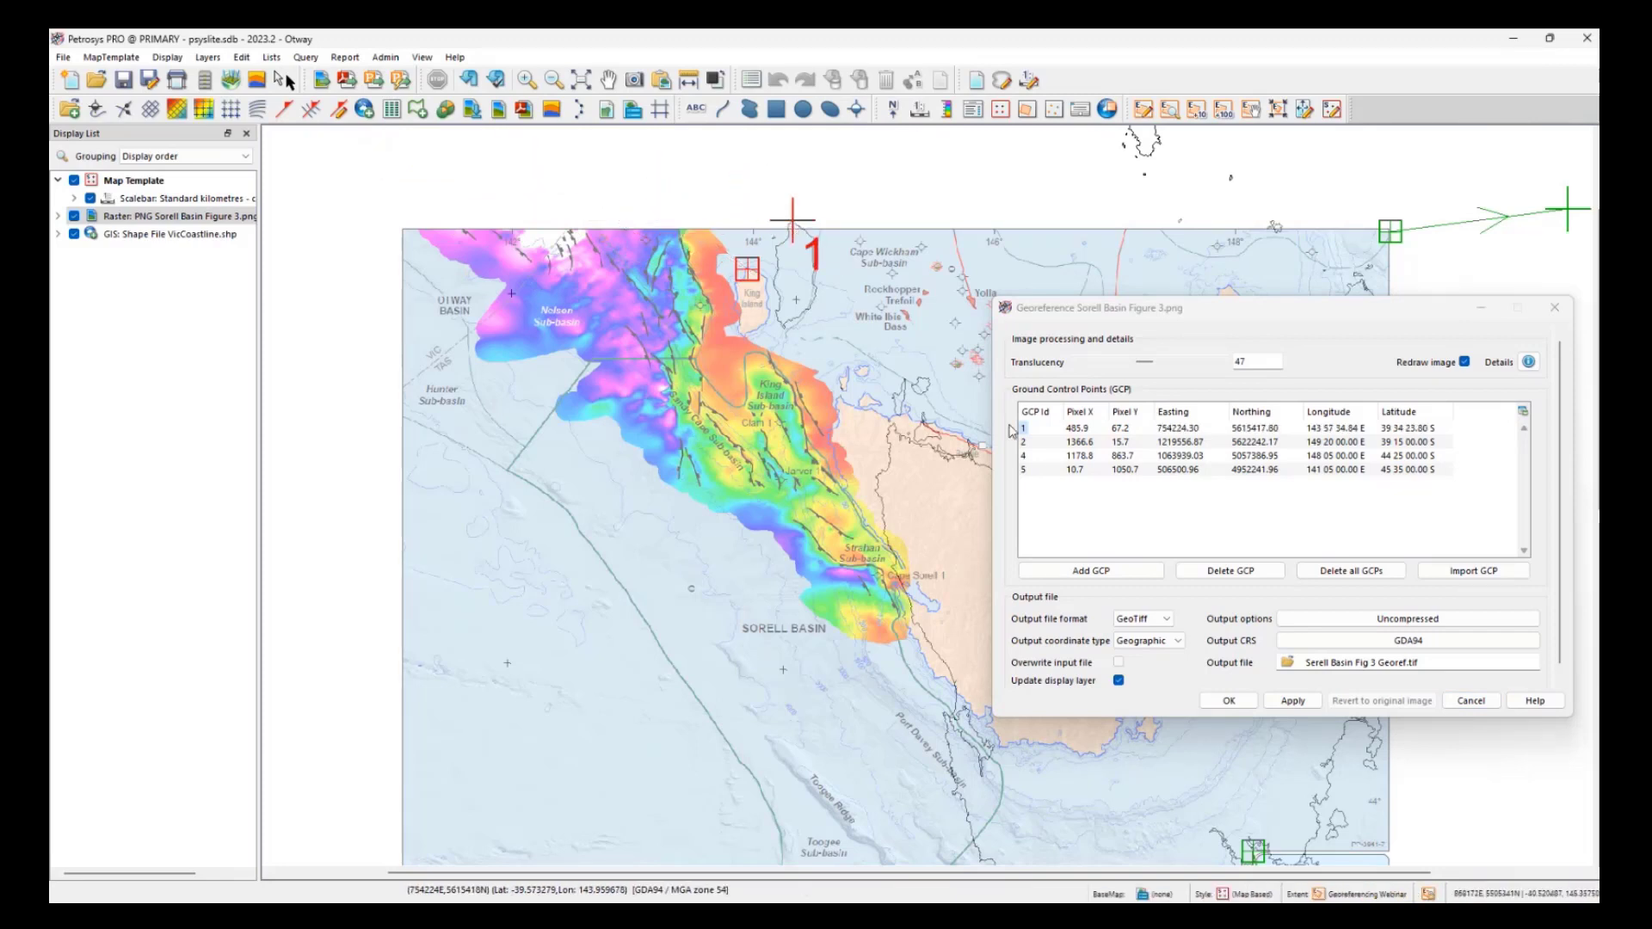
# - Move control point 2 to Flinders Island's northern tip on the raster, with its target on the matching coastline at about 147°56' E, 39°43' S
pyautogui.moveTo(1310, 316); pyautogui.dragTo(806, 350)
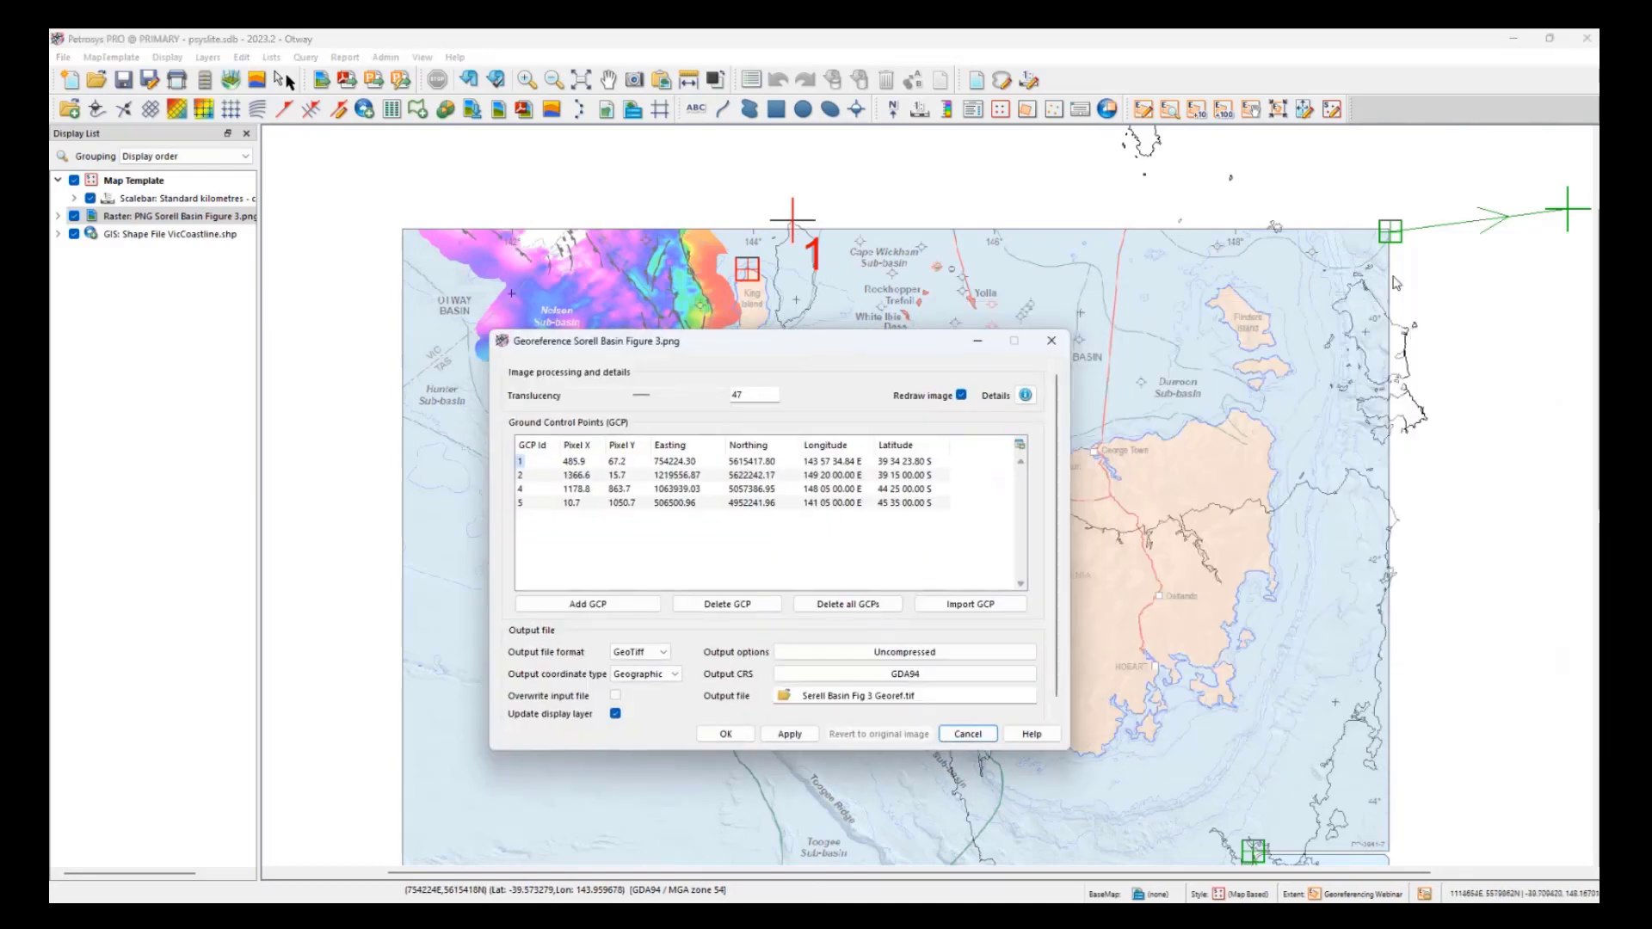
pyautogui.moveTo(1395, 246); pyautogui.dragTo(1231, 291)
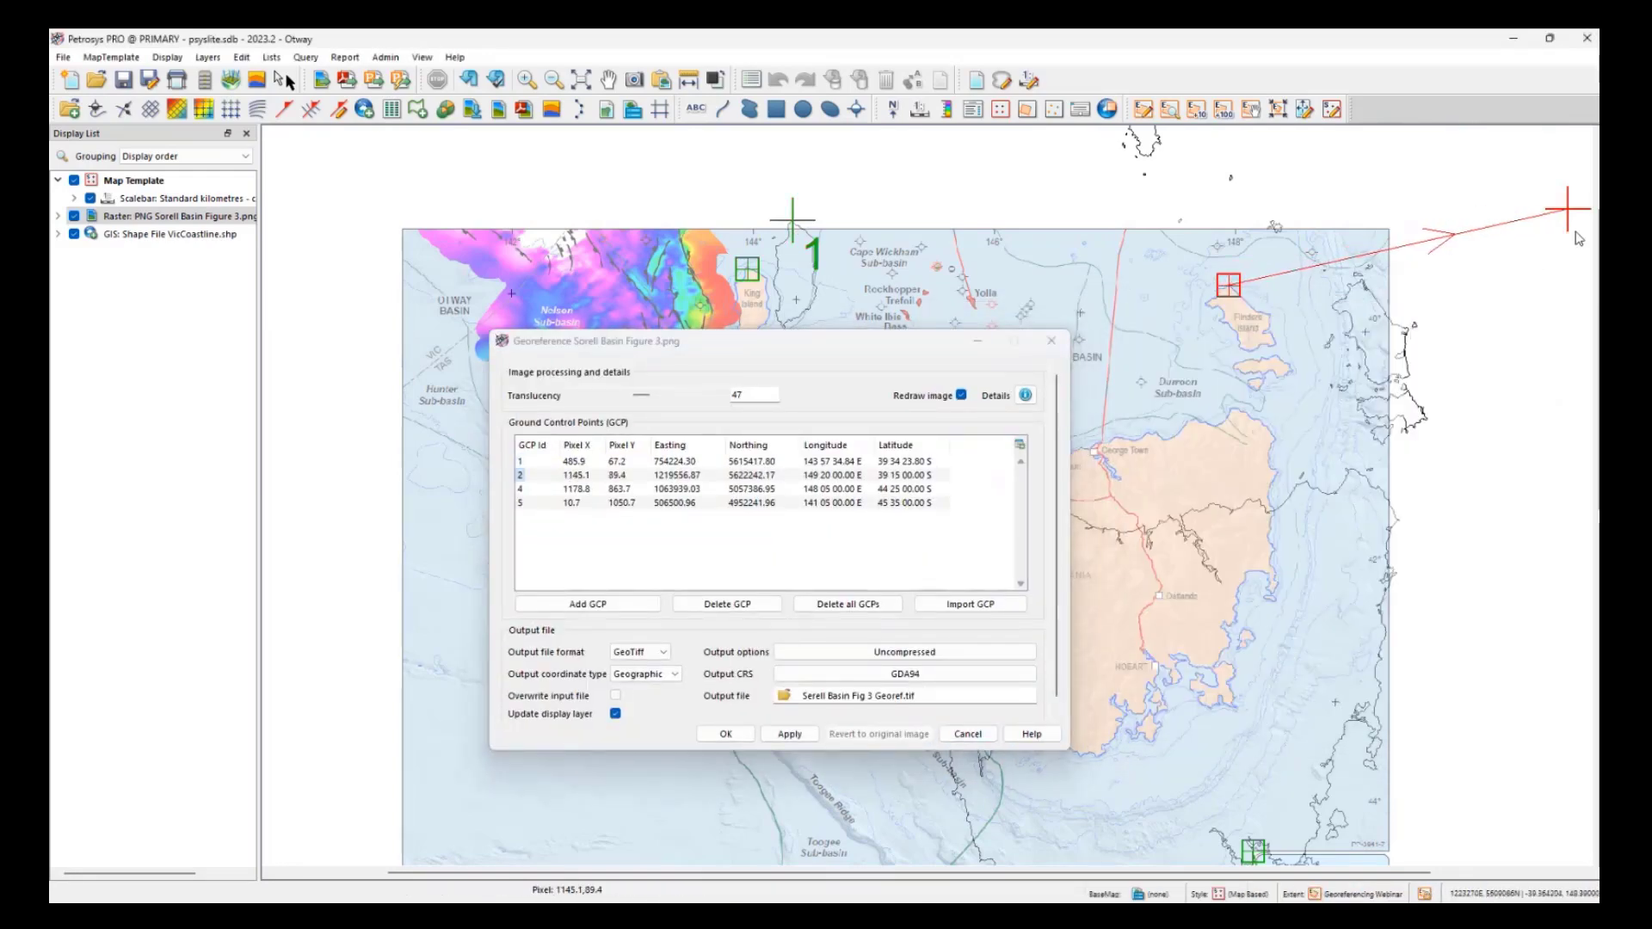
pyautogui.moveTo(1567, 210); pyautogui.dragTo(1365, 291)
pyautogui.scroll(3, 1364, 291)
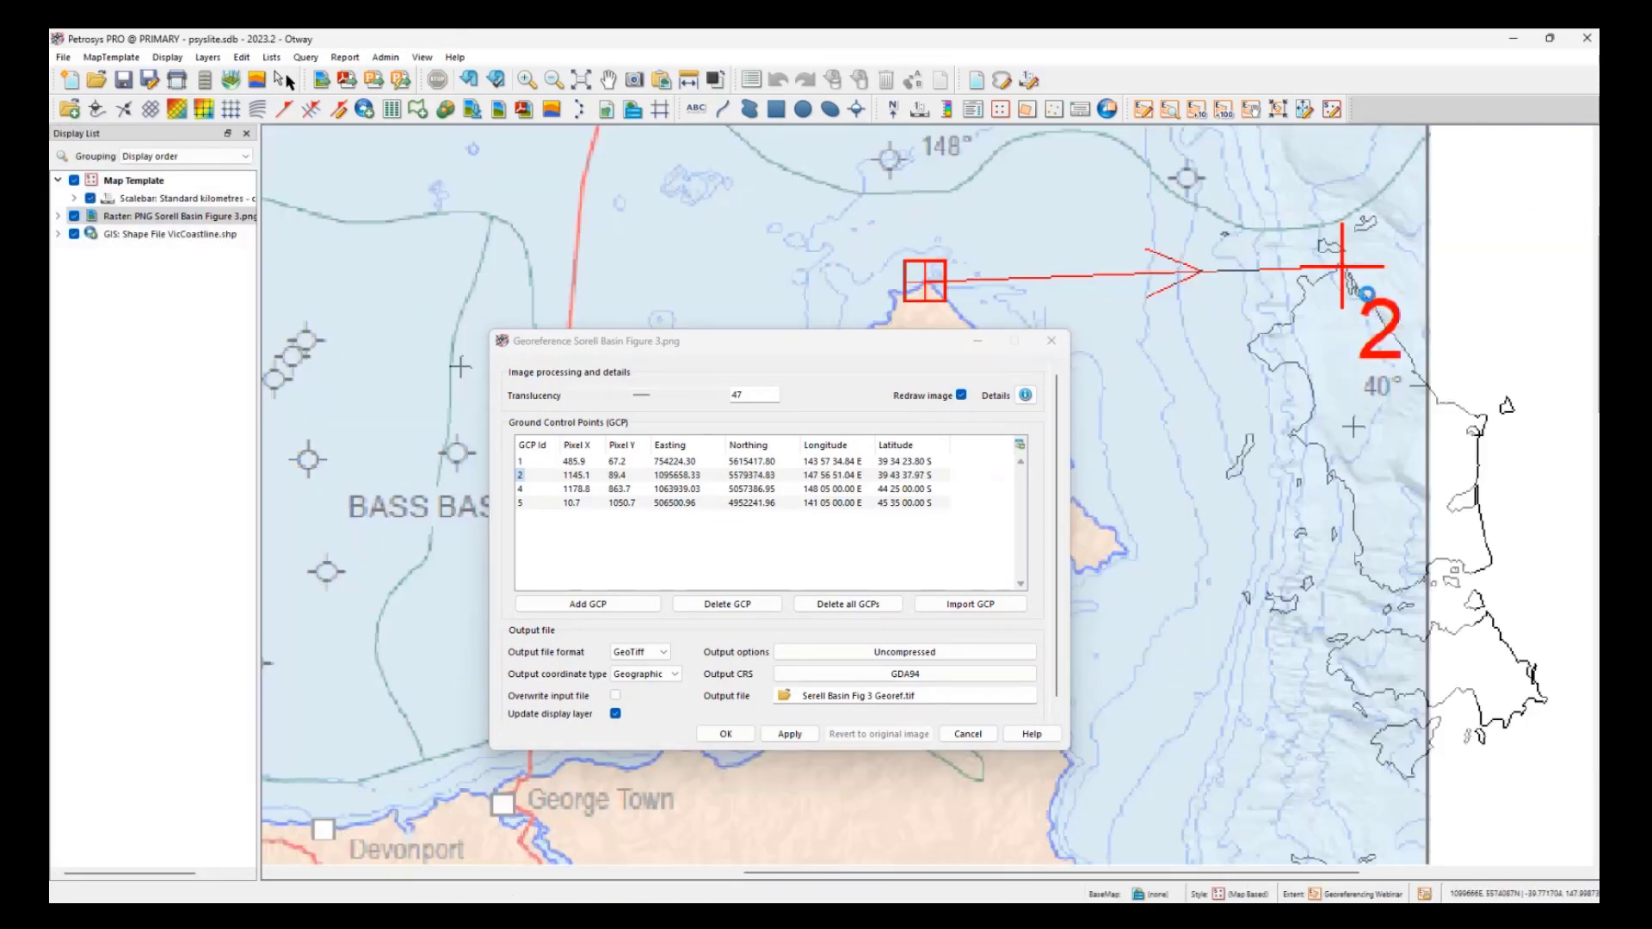
pyautogui.moveTo(1344, 269); pyautogui.dragTo(1340, 267)
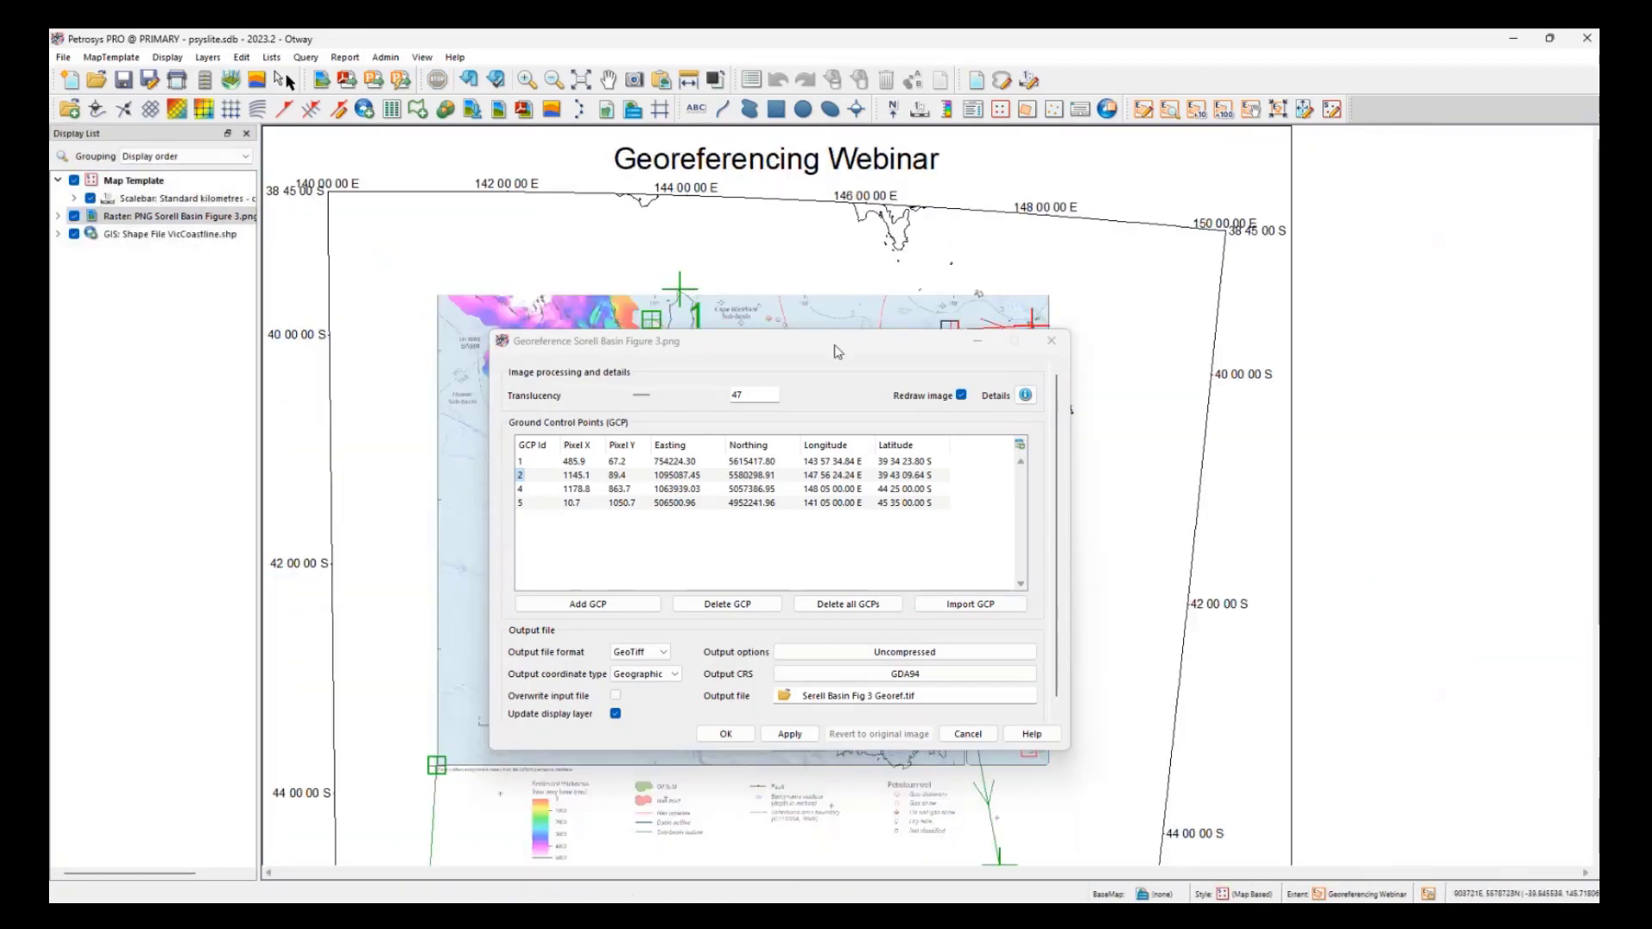
# - Move control point 4 to the Tasman Peninsula's southeastern tip on the raster, with its target on the matching coastline at about 148°01' E, 43°14' S
pyautogui.moveTo(837, 351); pyautogui.dragTo(729, 265)
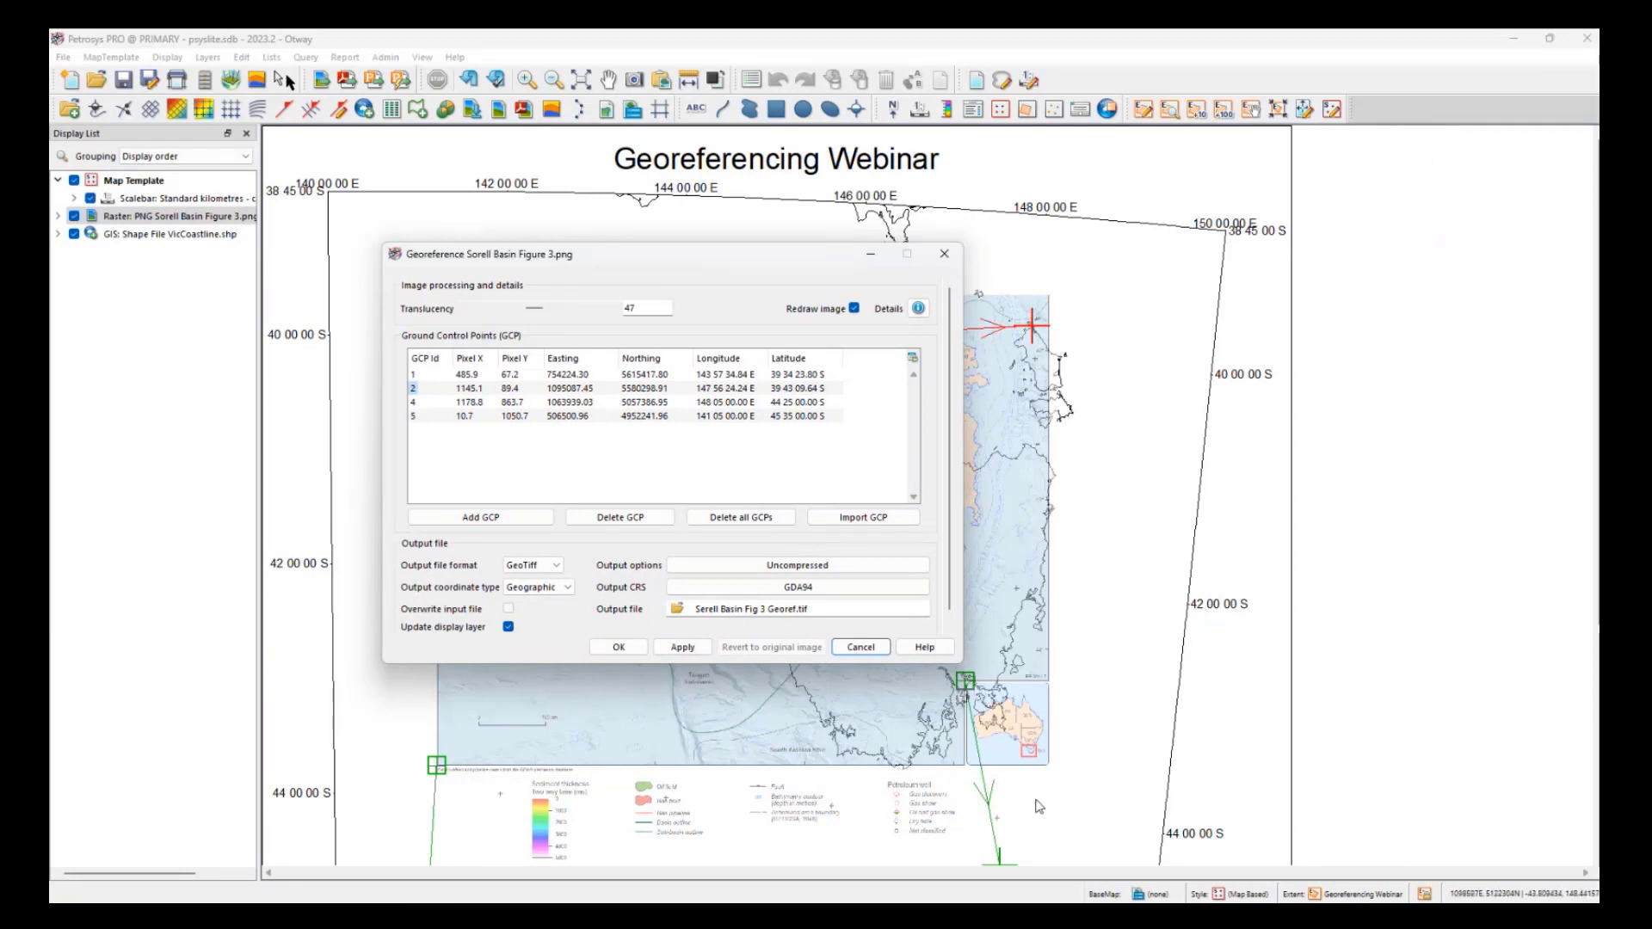
pyautogui.moveTo(761, 258); pyautogui.dragTo(541, 219)
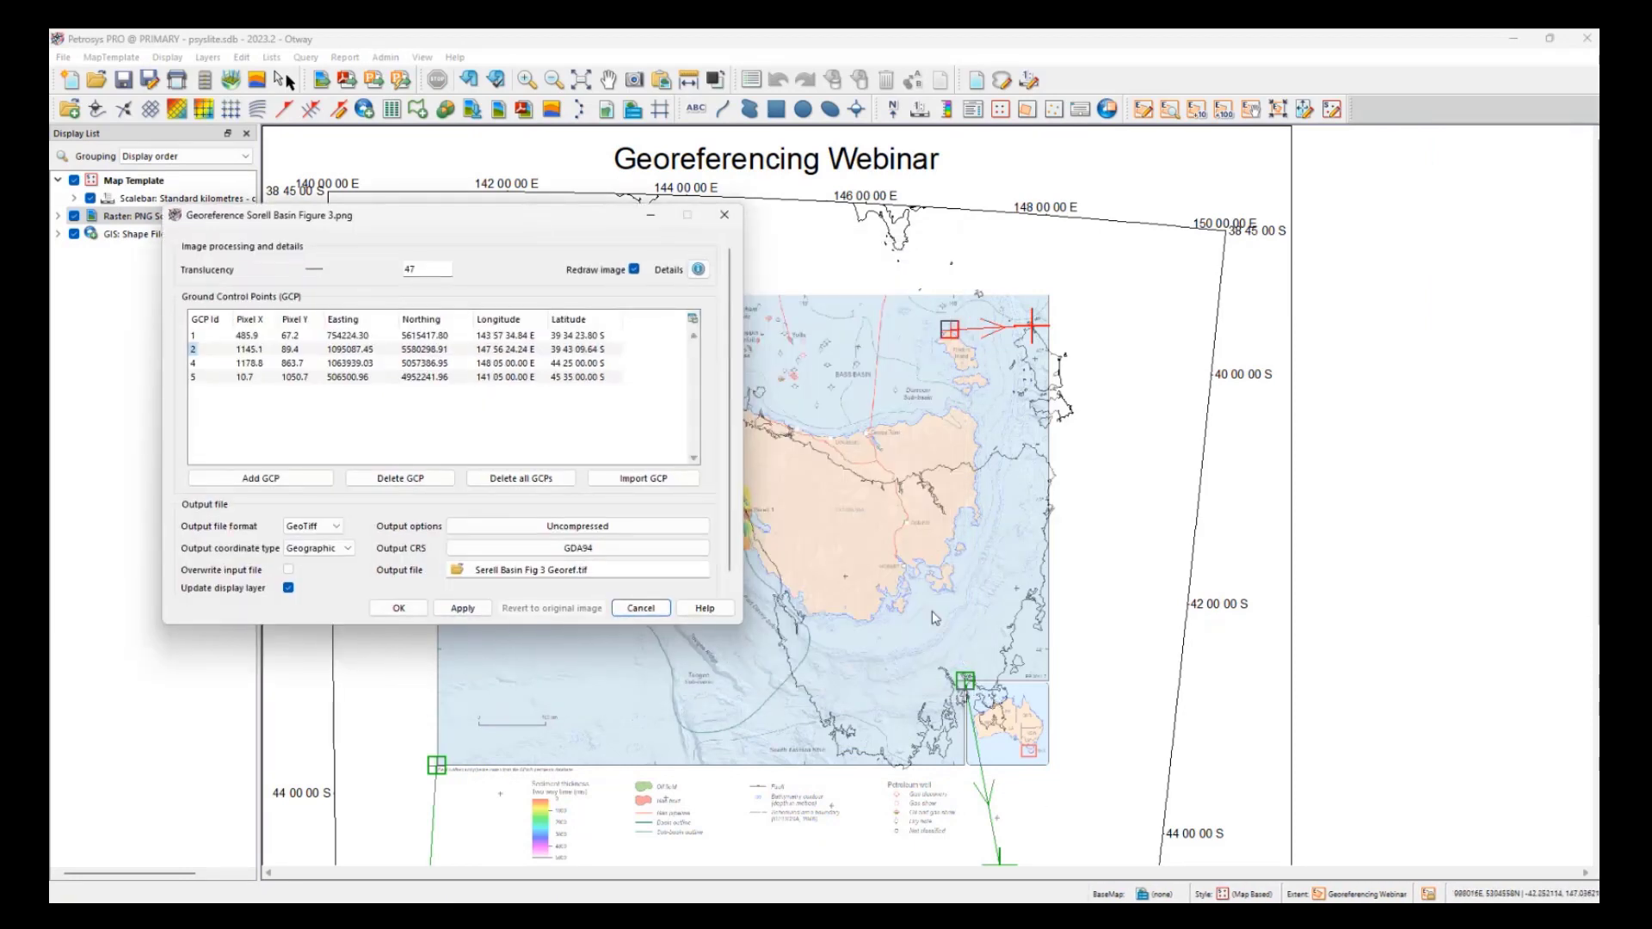
pyautogui.scroll(2, 932, 611)
pyautogui.scroll(-2, 1152, 723)
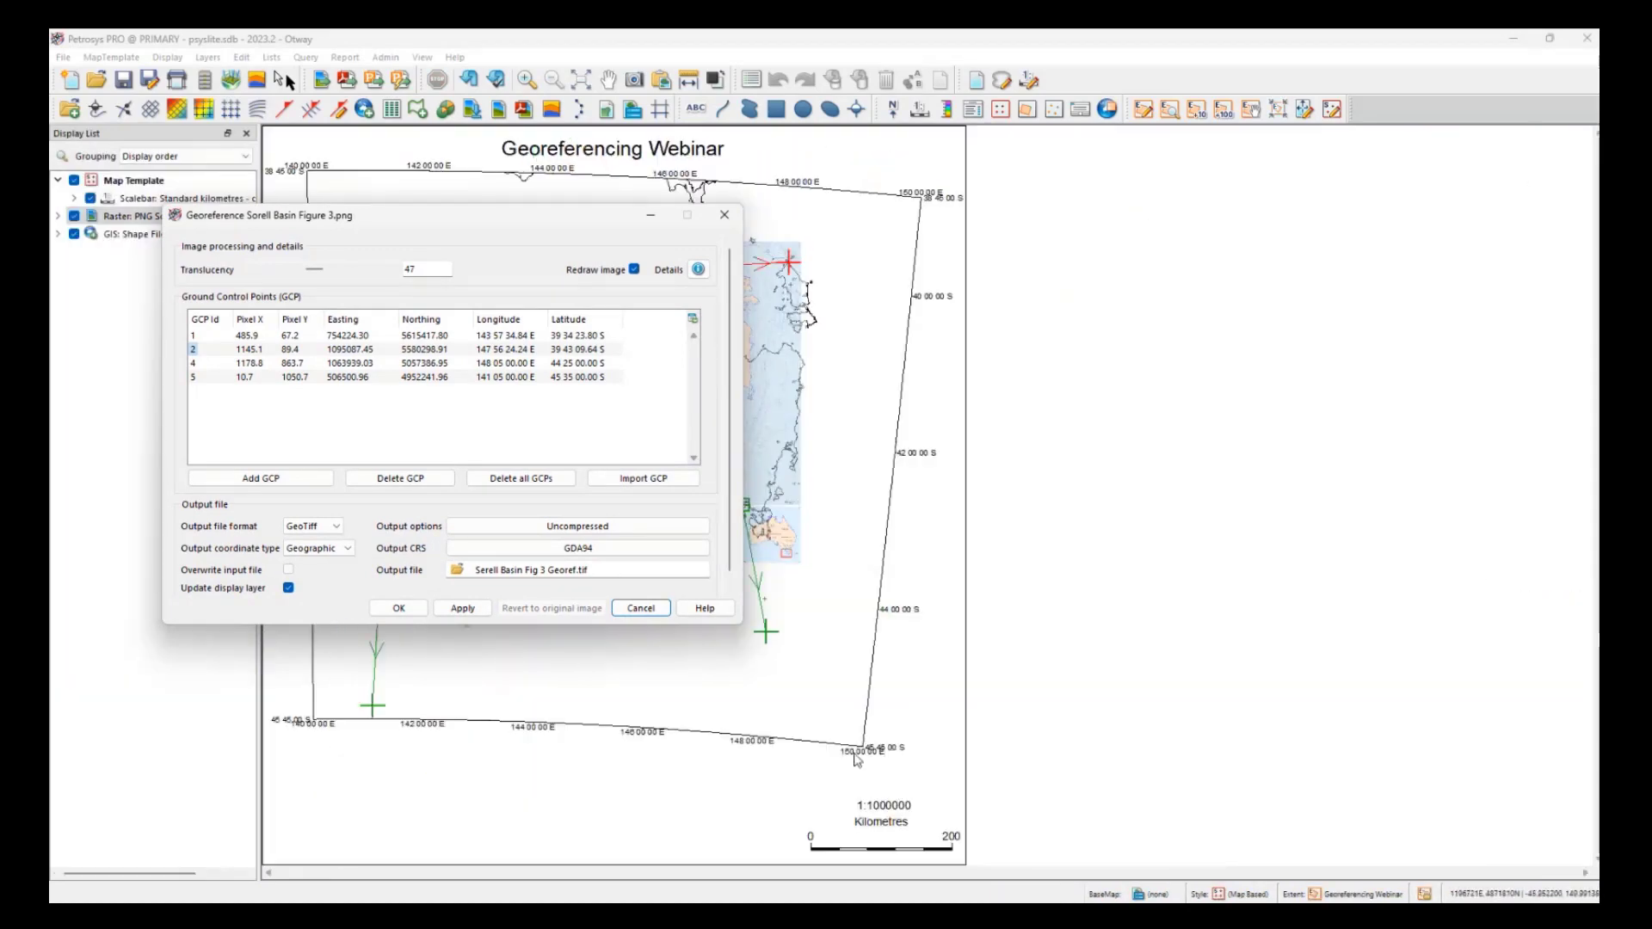
pyautogui.moveTo(765, 631); pyautogui.dragTo(761, 520)
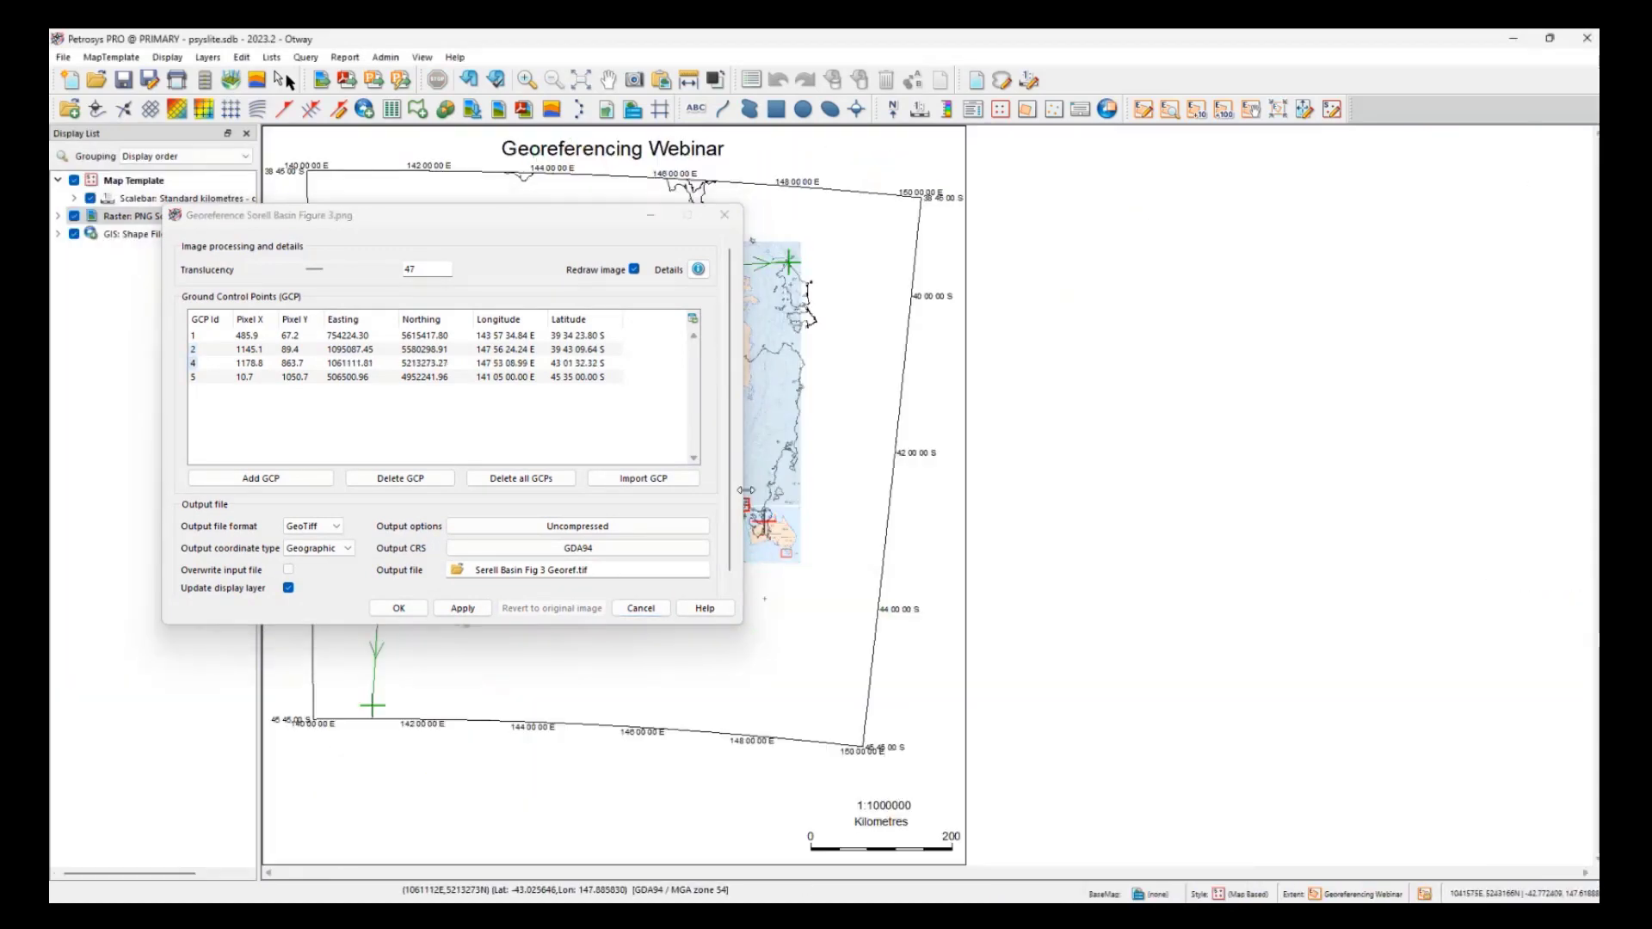
pyautogui.moveTo(592, 215); pyautogui.dragTo(501, 180)
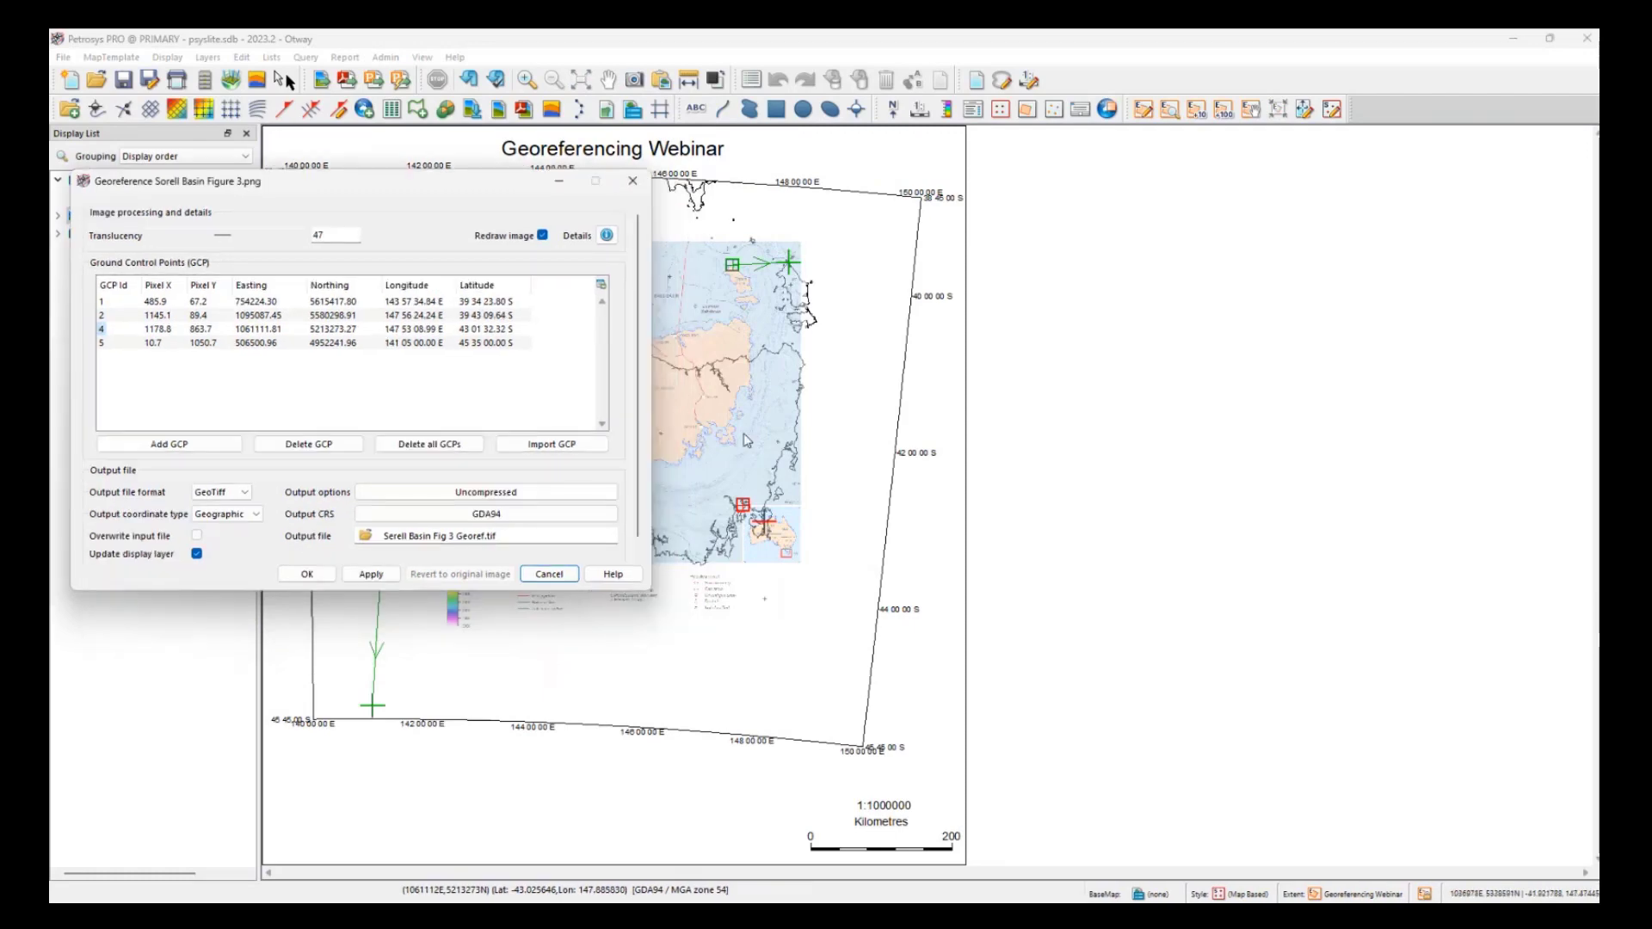
pyautogui.scroll(1, 1088, 526)
pyautogui.scroll(1, 1093, 508)
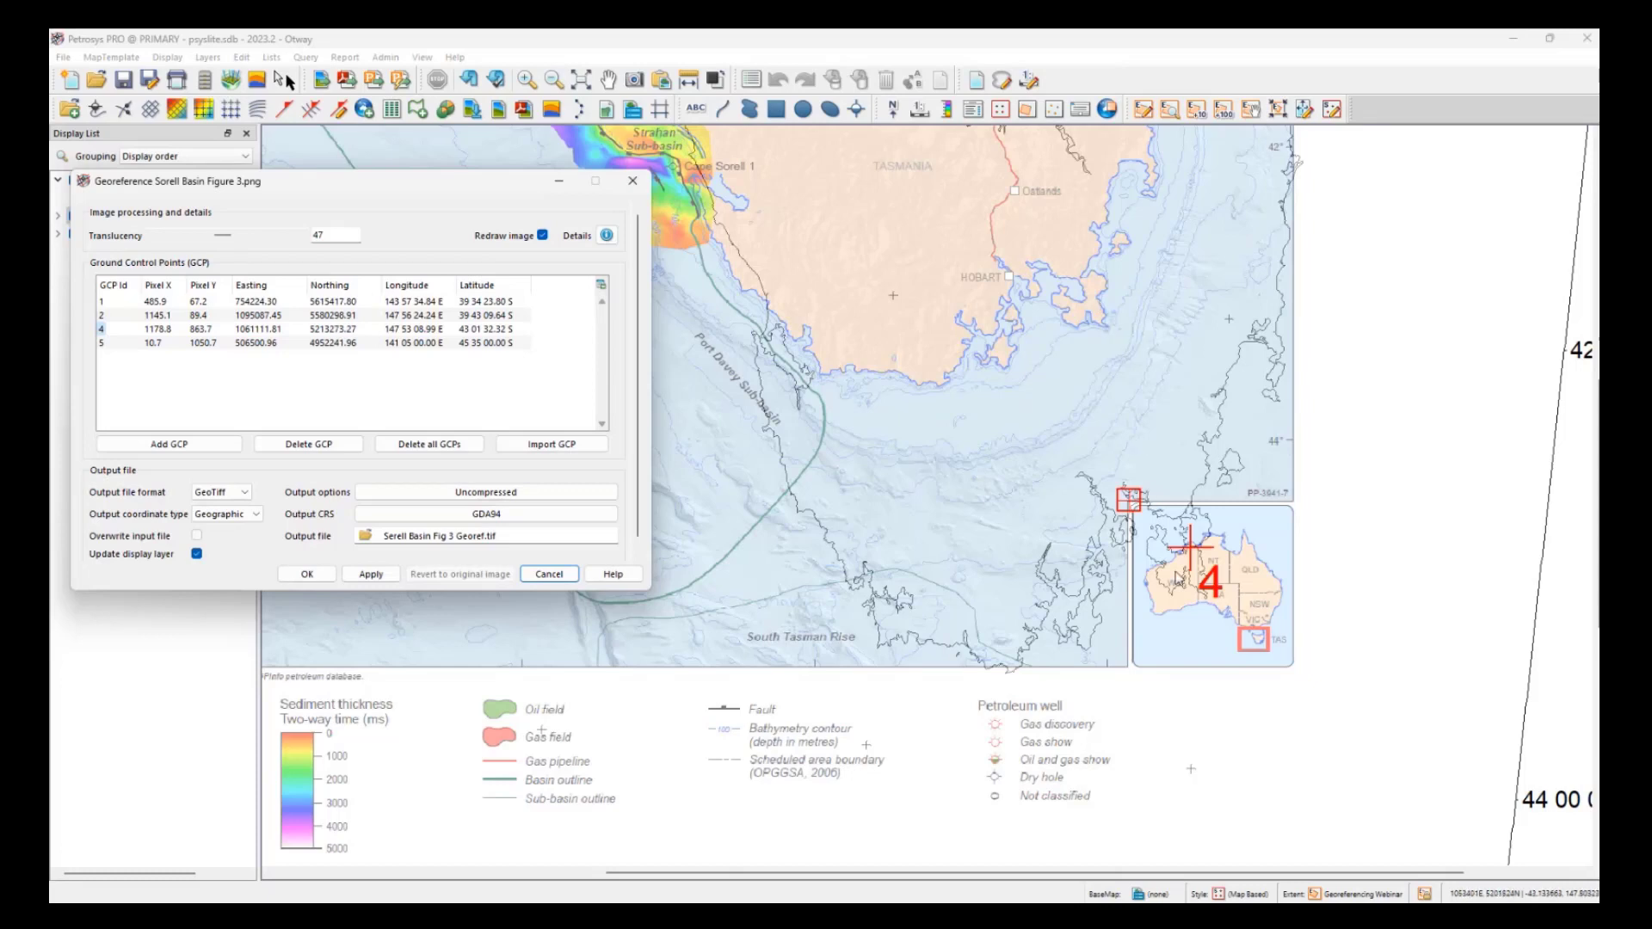
pyautogui.moveTo(1190, 545)
pyautogui.mouseDown()
pyautogui.moveTo(1183, 593)
pyautogui.moveTo(1208, 599)
pyautogui.mouseUp()
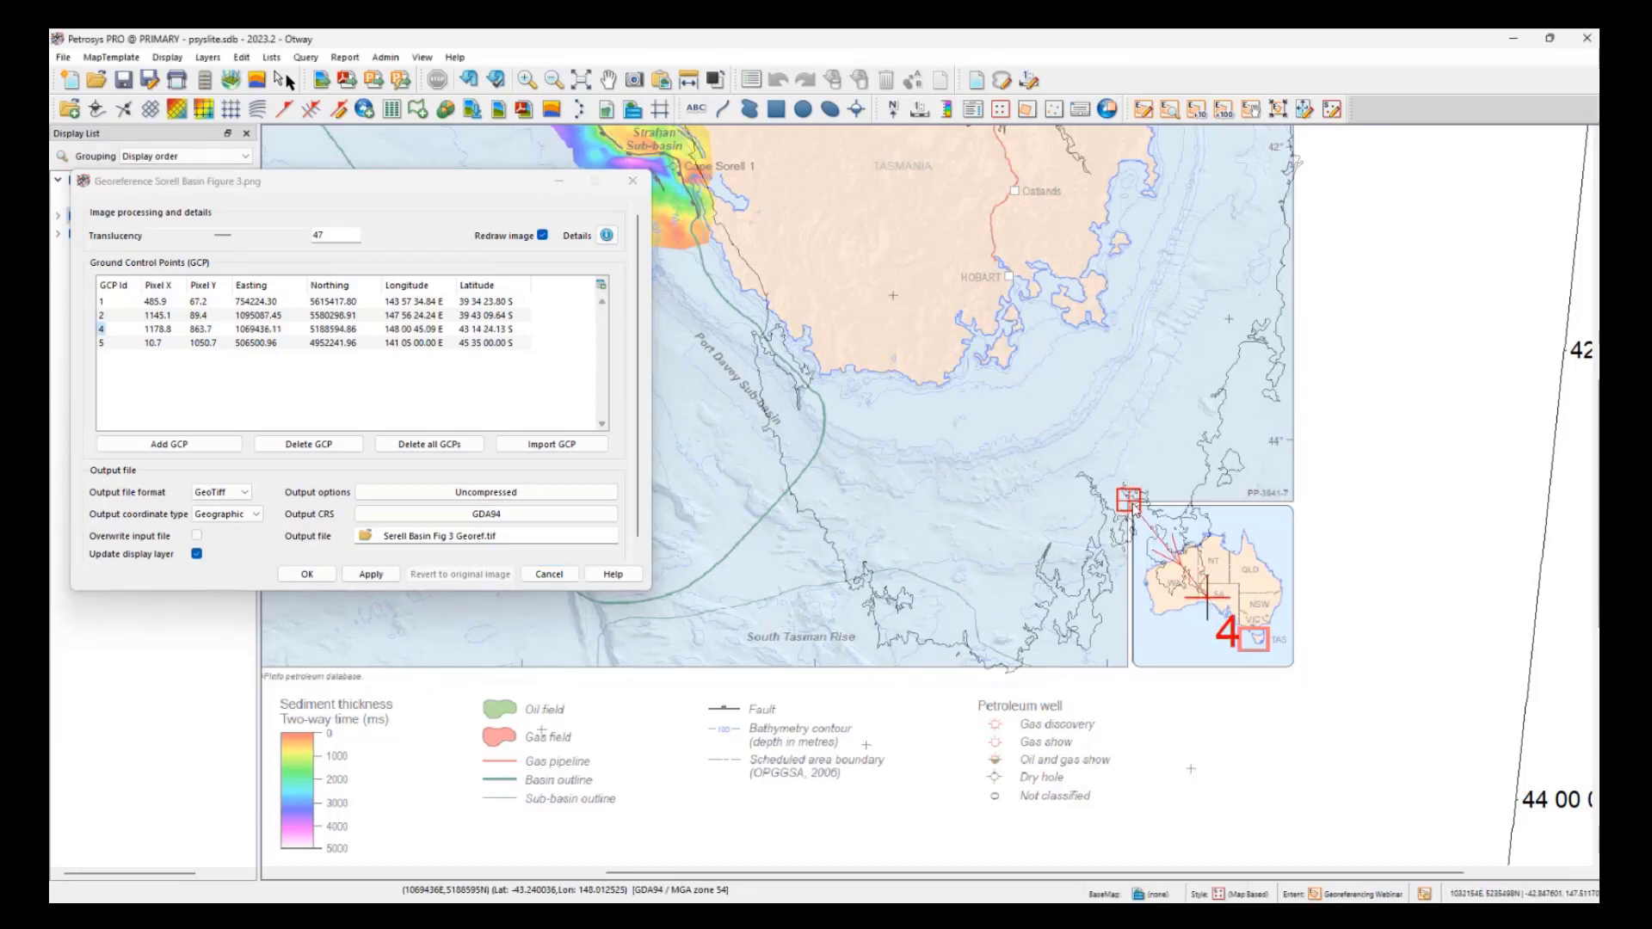
pyautogui.moveTo(1129, 500); pyautogui.dragTo(1109, 330)
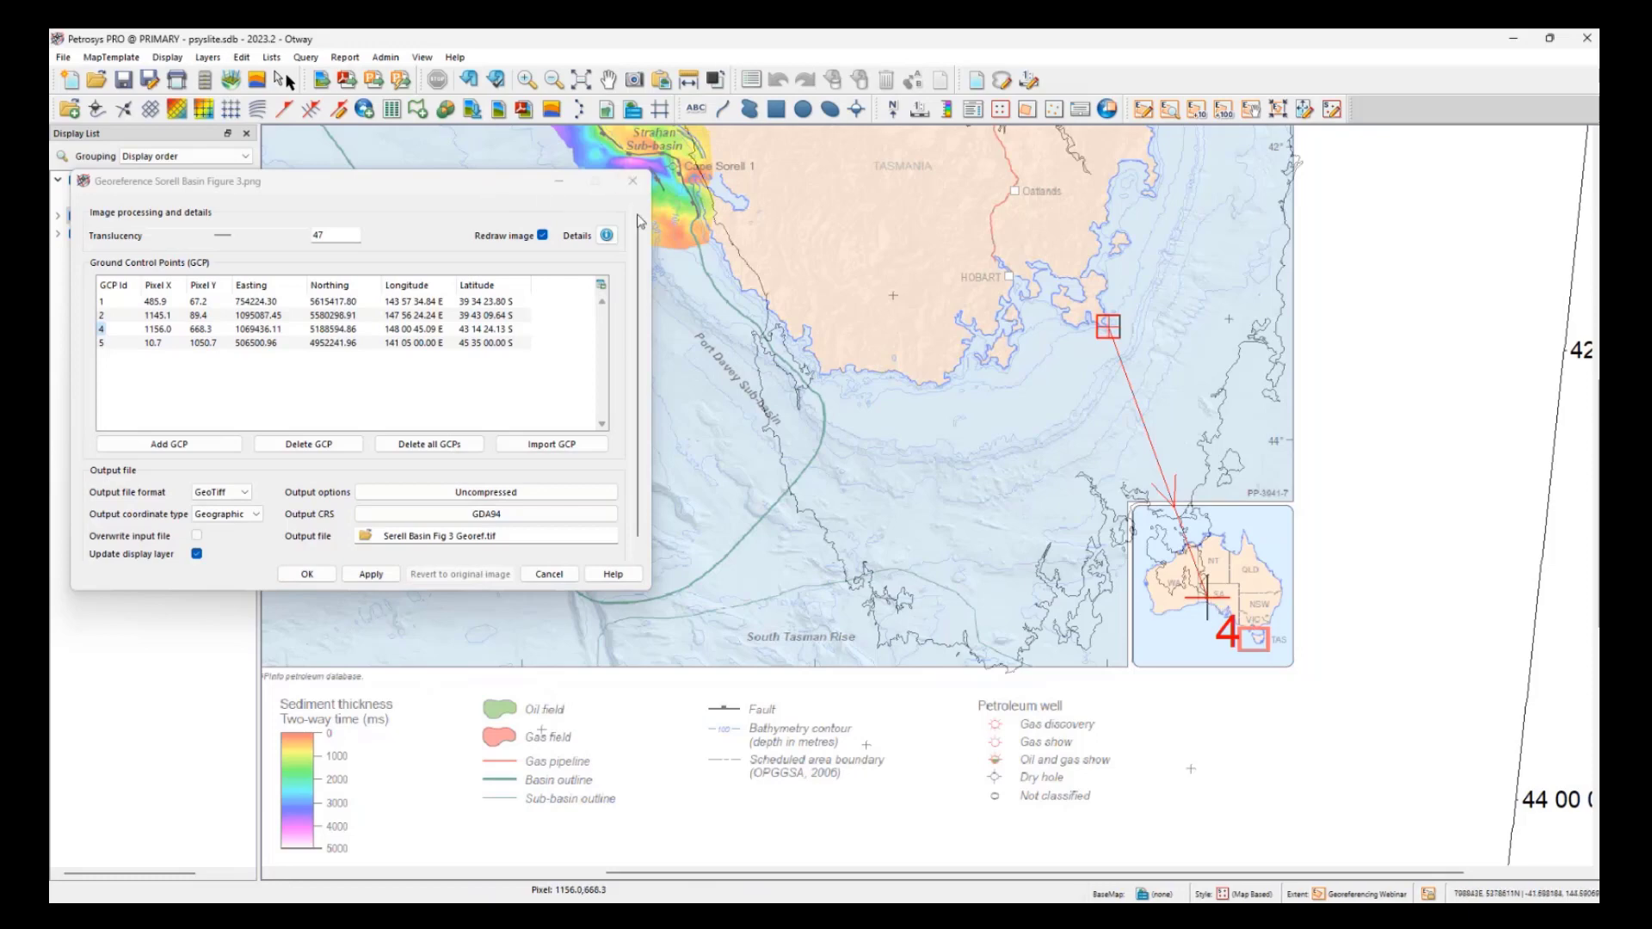
pyautogui.click(432, 199)
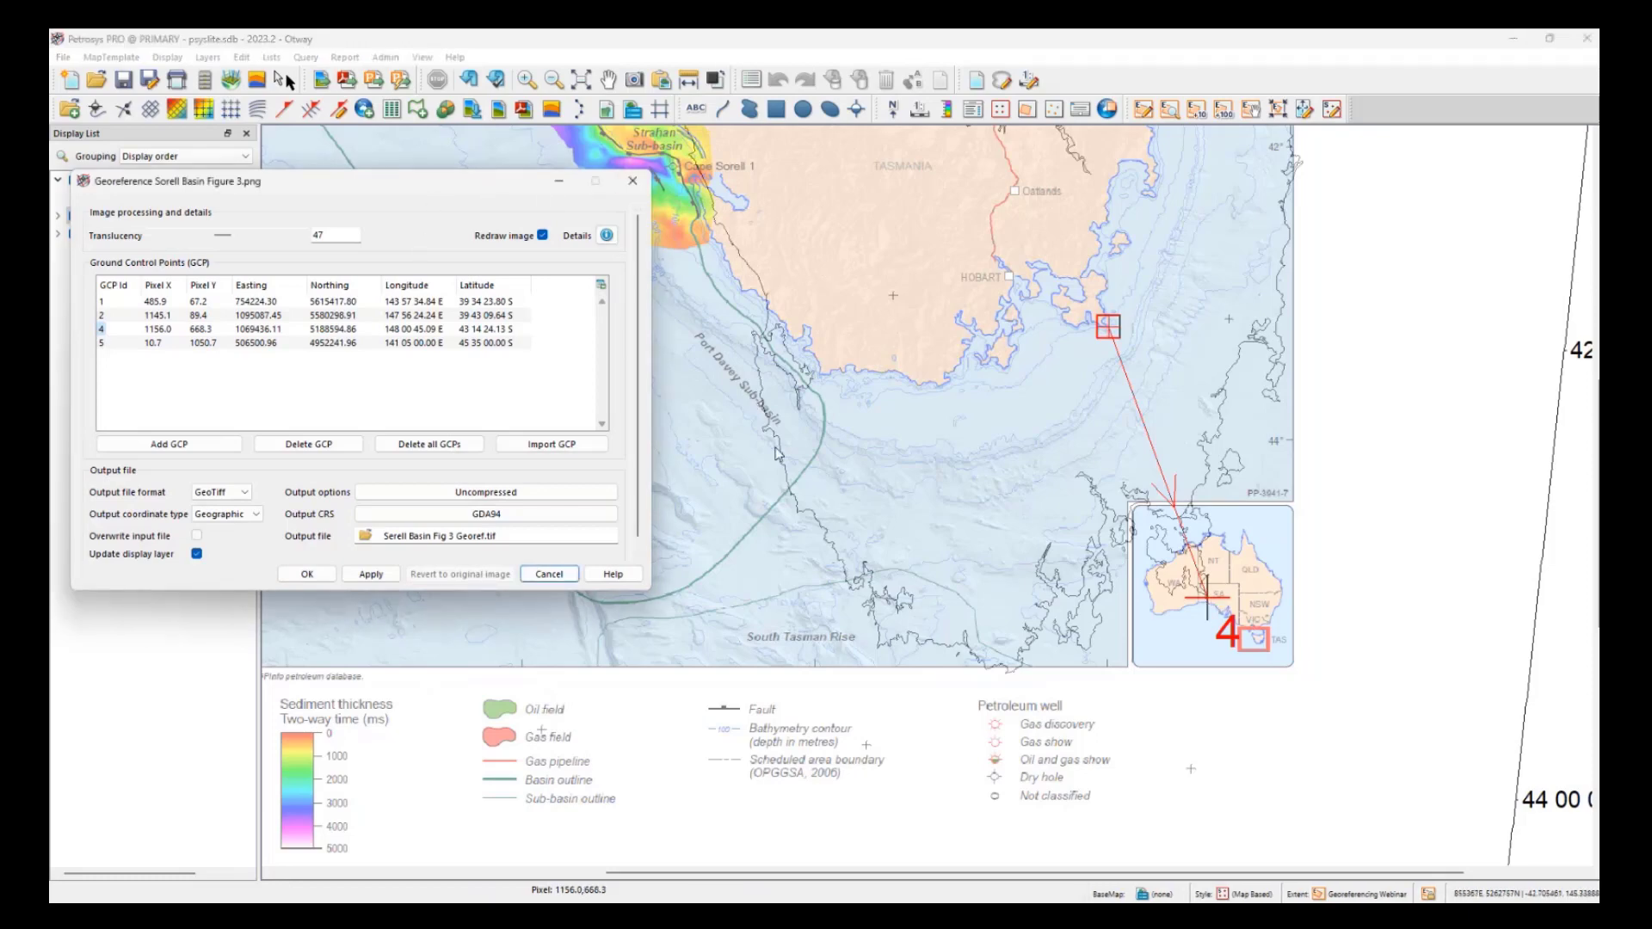
# - Move control point 5 to Cape Sorell on Tasmania's west coast, with its target on the matching coastline at about 145°11' E, 42°13' S
pyautogui.scroll(-2, 776, 449)
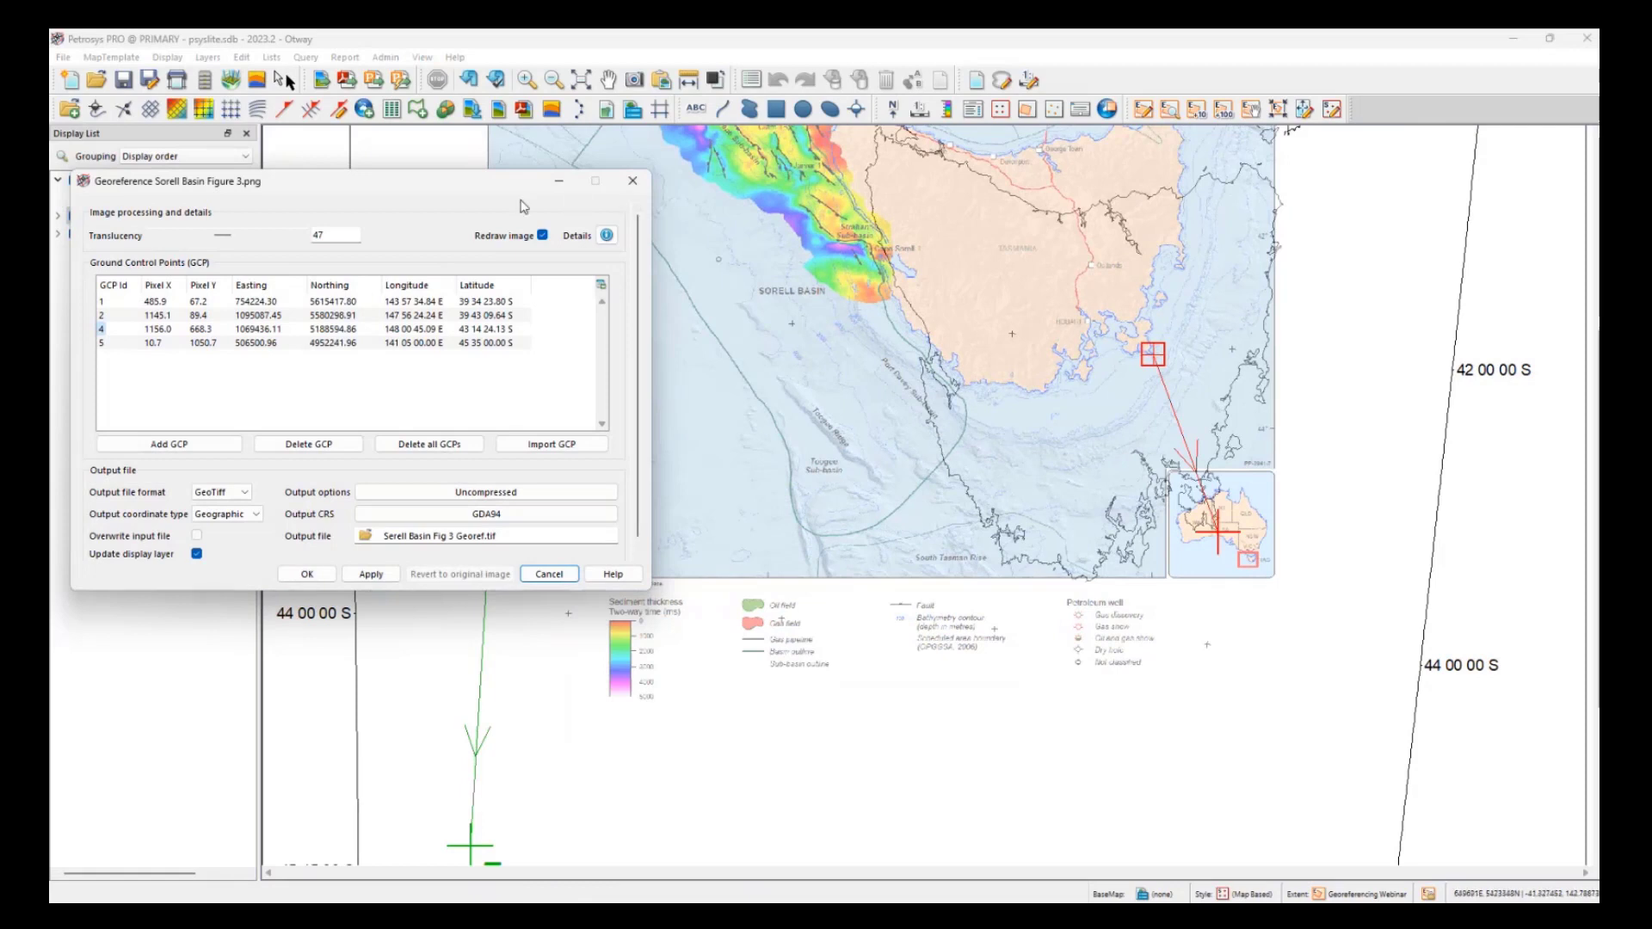
pyautogui.moveTo(520, 191); pyautogui.dragTo(1212, 469)
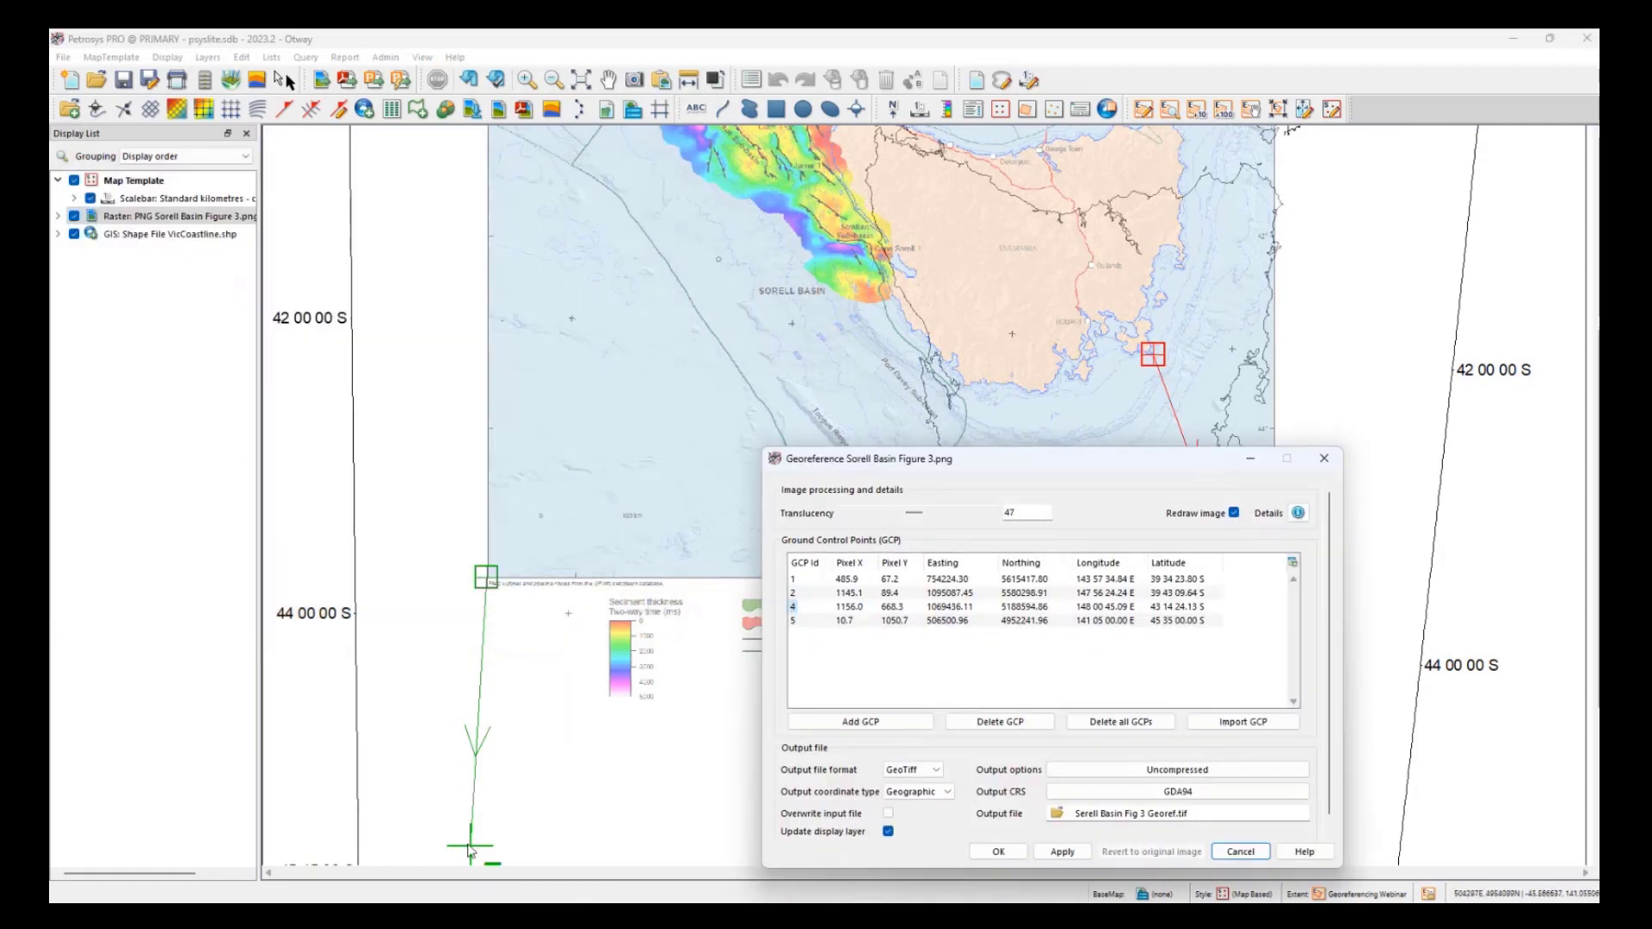
pyautogui.moveTo(470, 847); pyautogui.dragTo(920, 359)
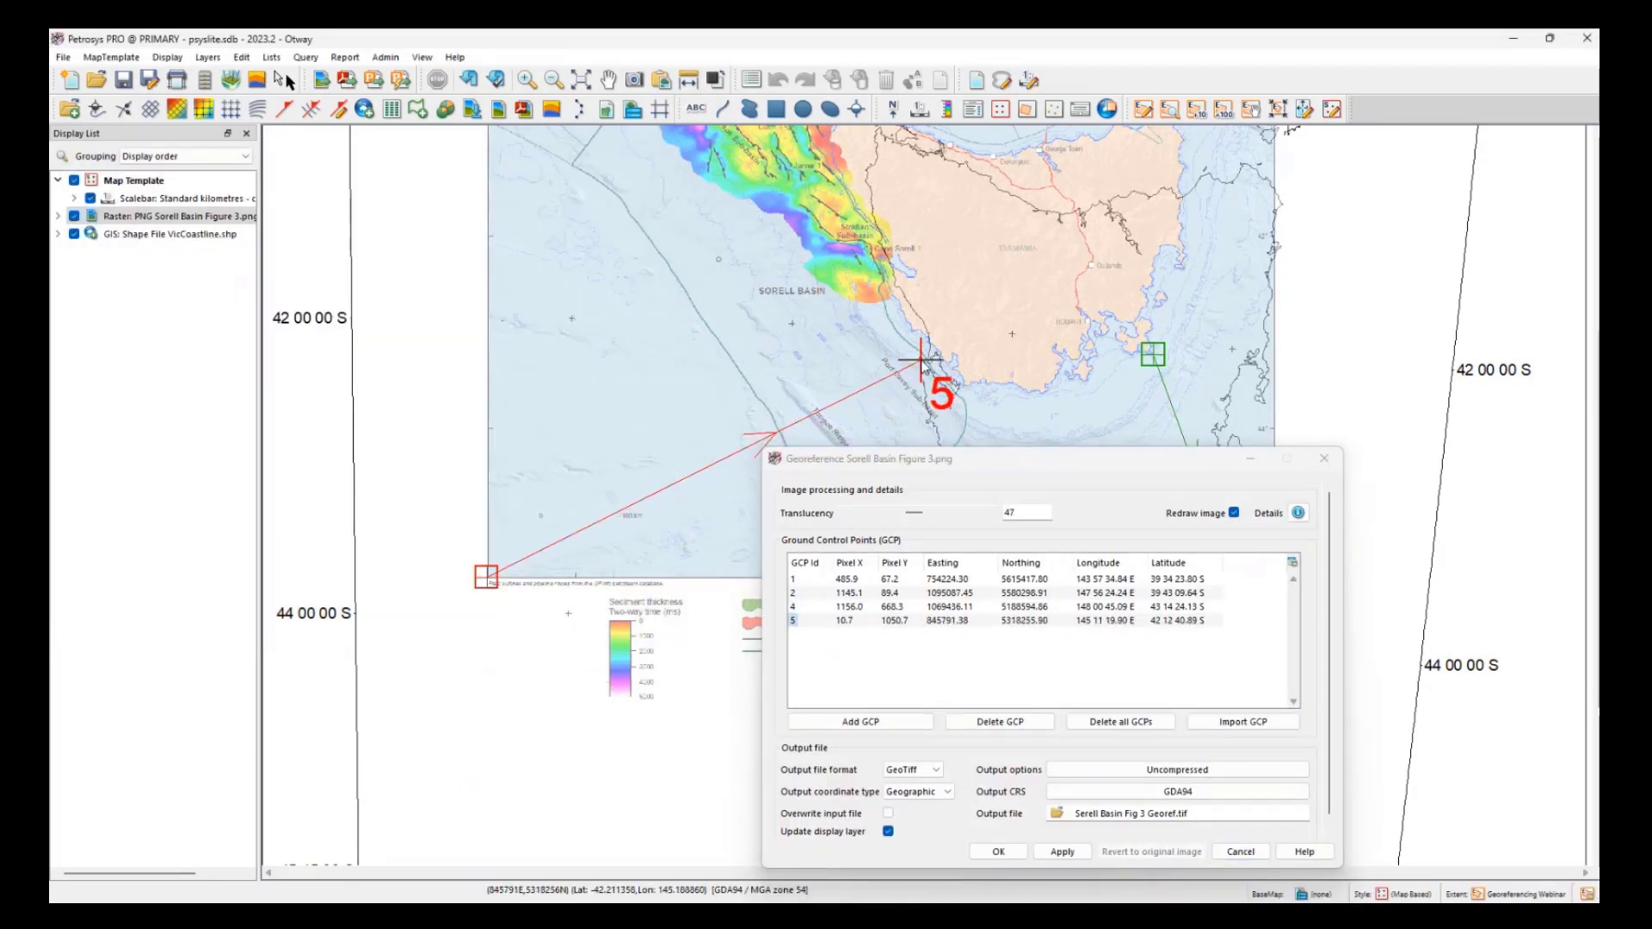
pyautogui.moveTo(487, 576); pyautogui.dragTo(880, 262)
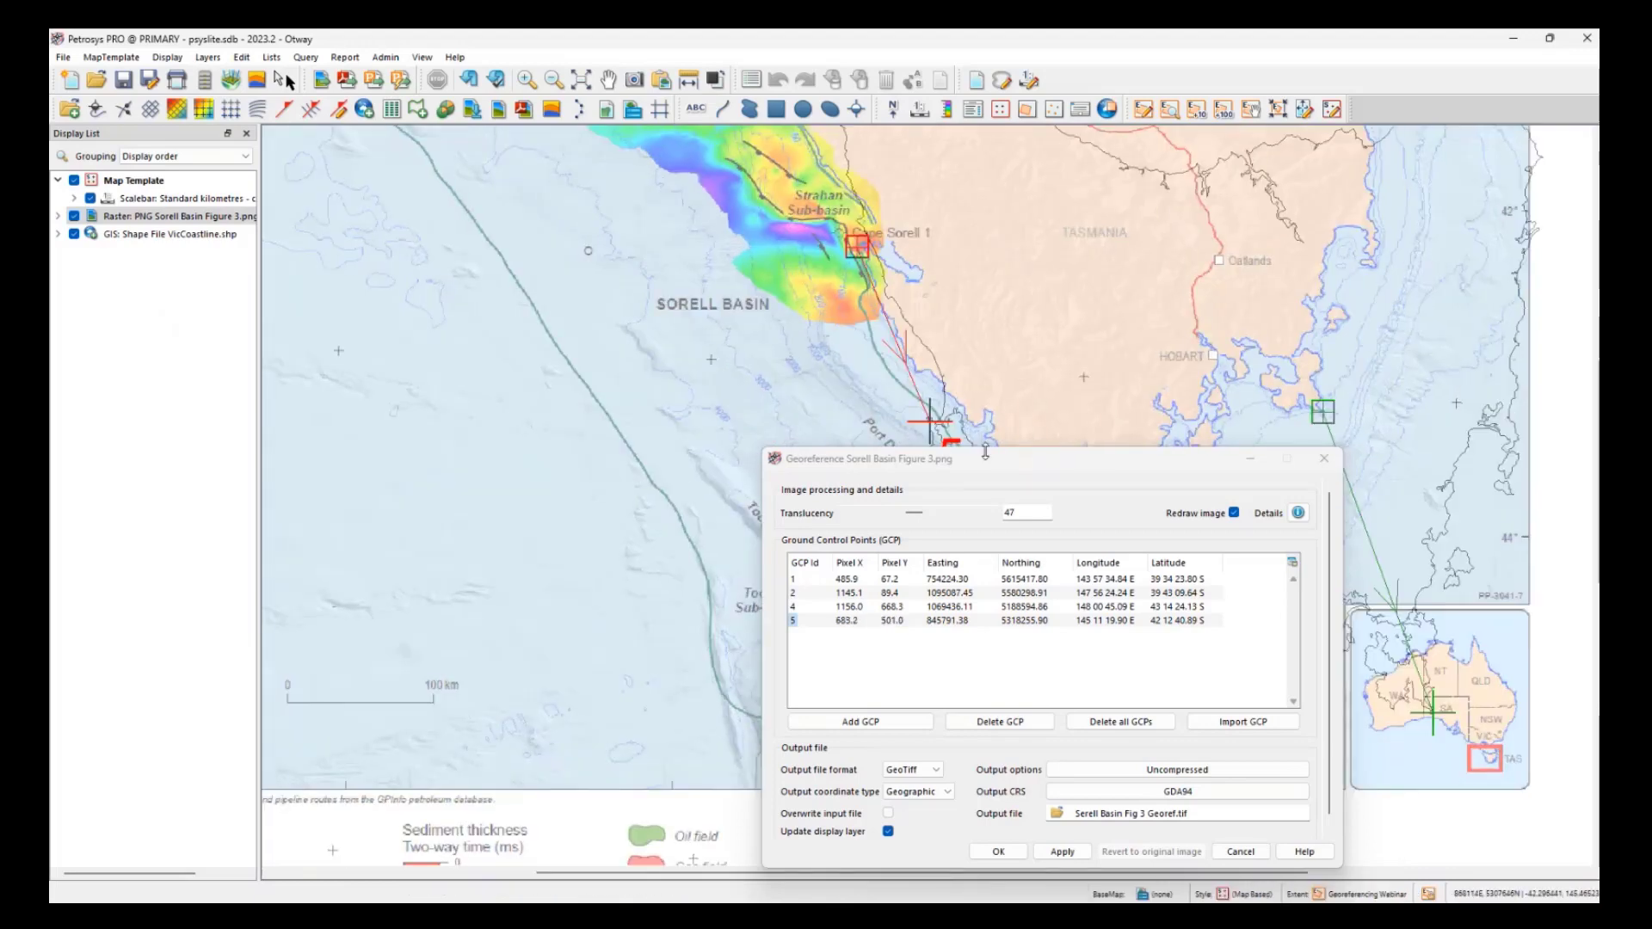
# - Refine control point 5's target to about 145°10' E, 42°12' S and its raster position to pixel 687.5, 498.1 at the Cape Sorell headland
pyautogui.click(1083, 467)
pyautogui.moveTo(1083, 466); pyautogui.dragTo(449, 261)
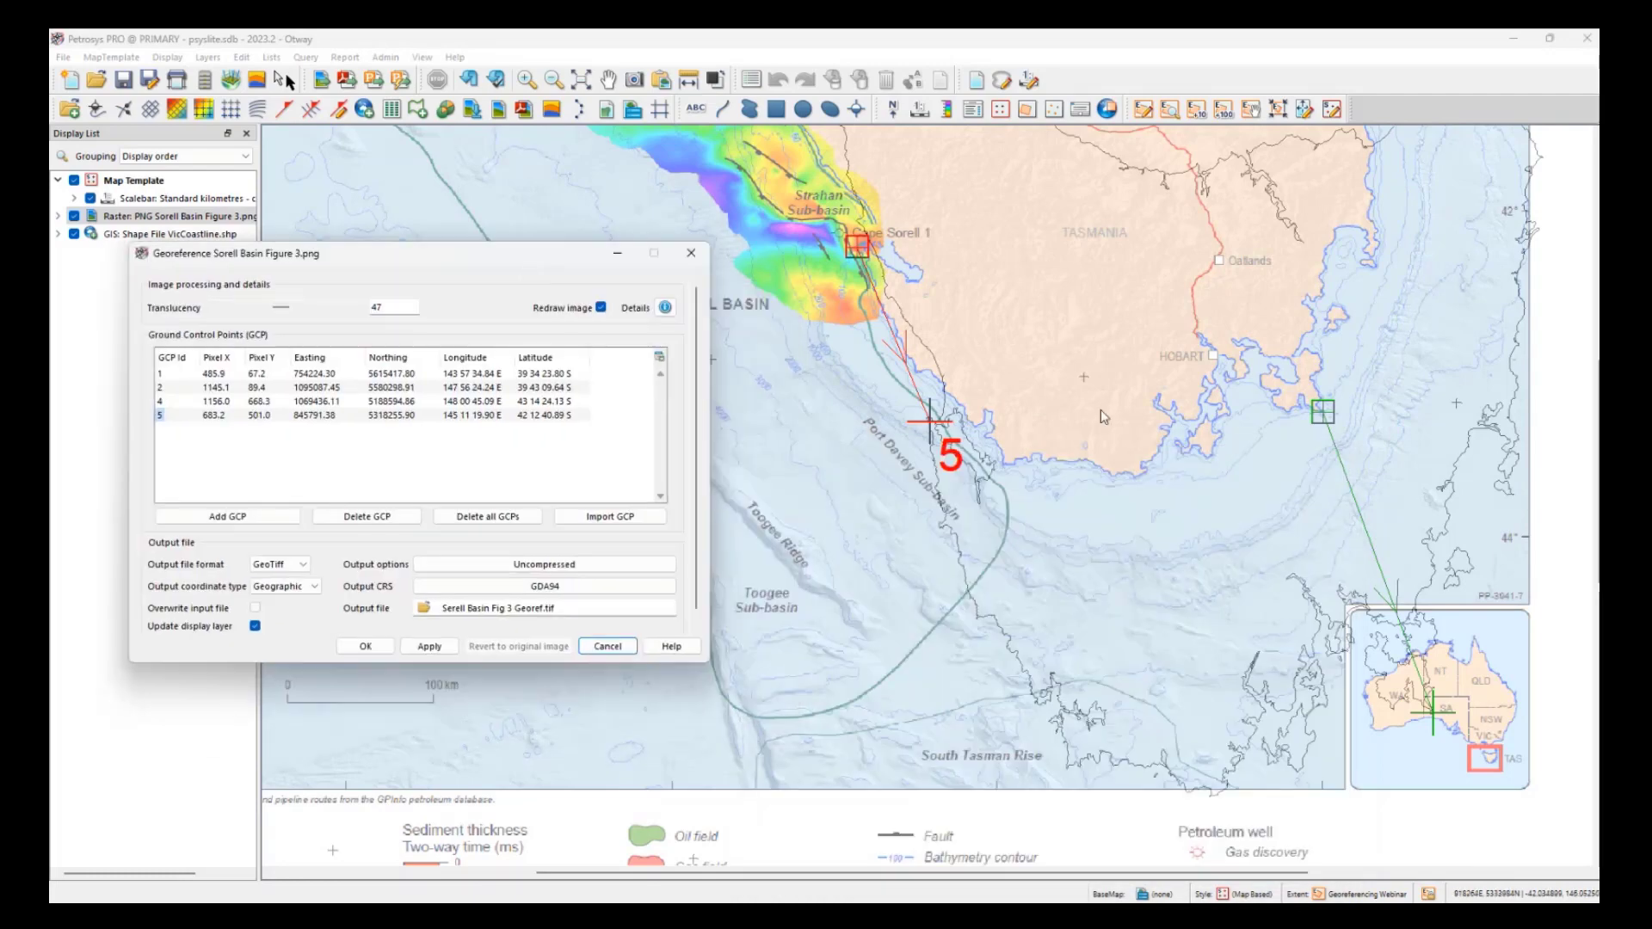
pyautogui.scroll(2, 962, 401)
pyautogui.scroll(2, 949, 434)
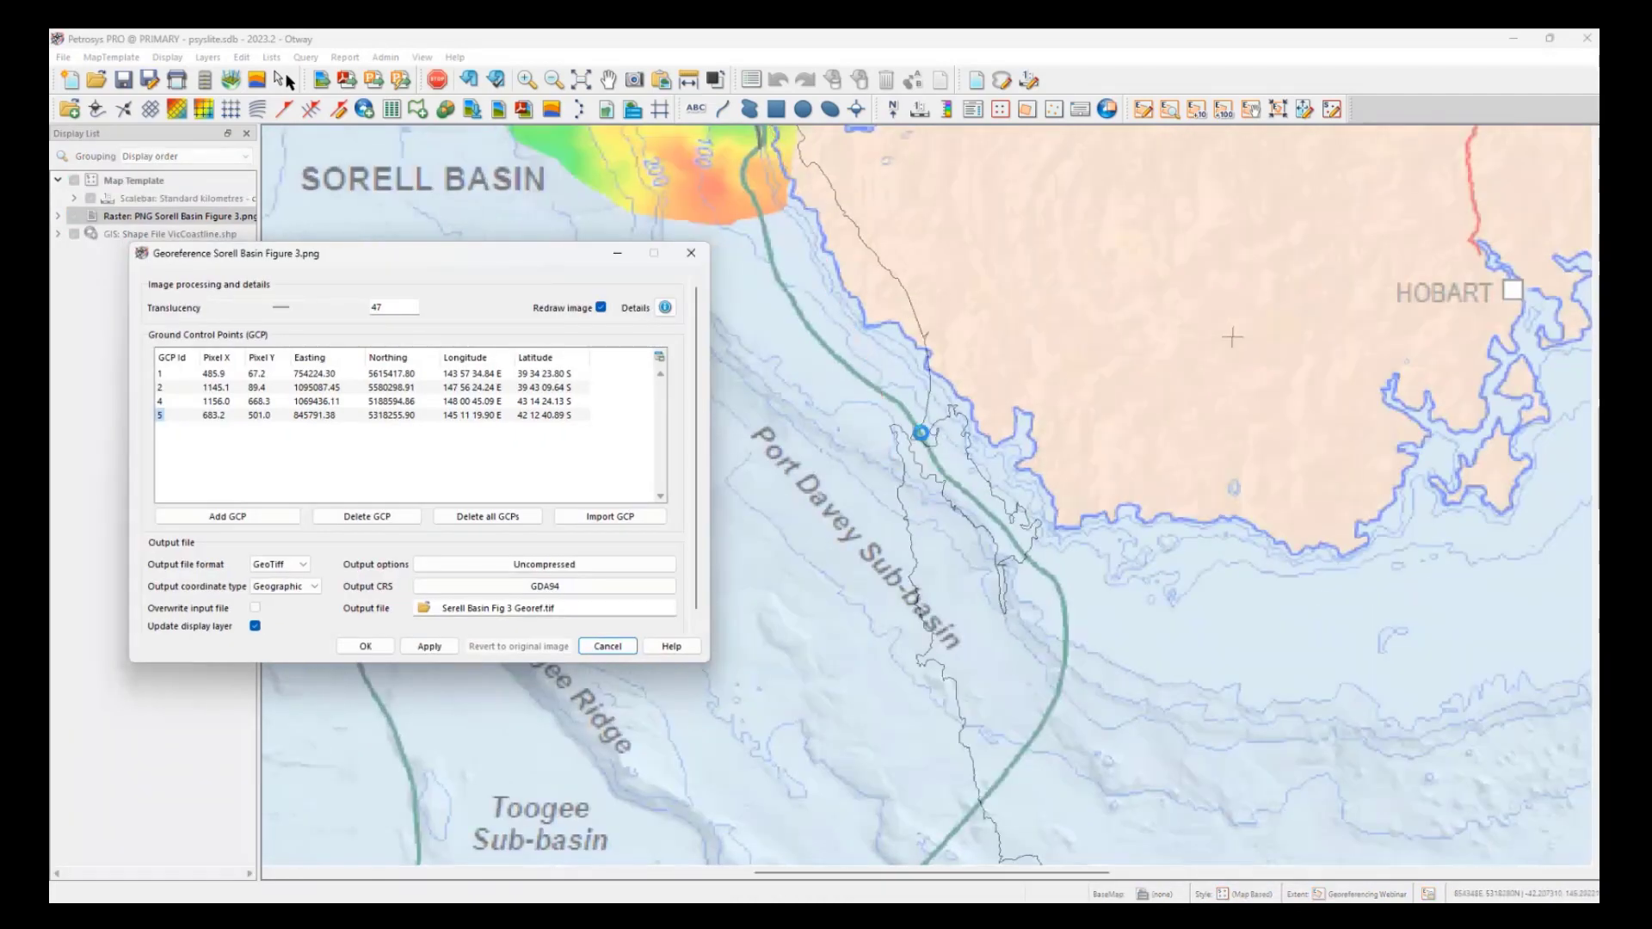
pyautogui.moveTo(900, 436); pyautogui.dragTo(888, 427)
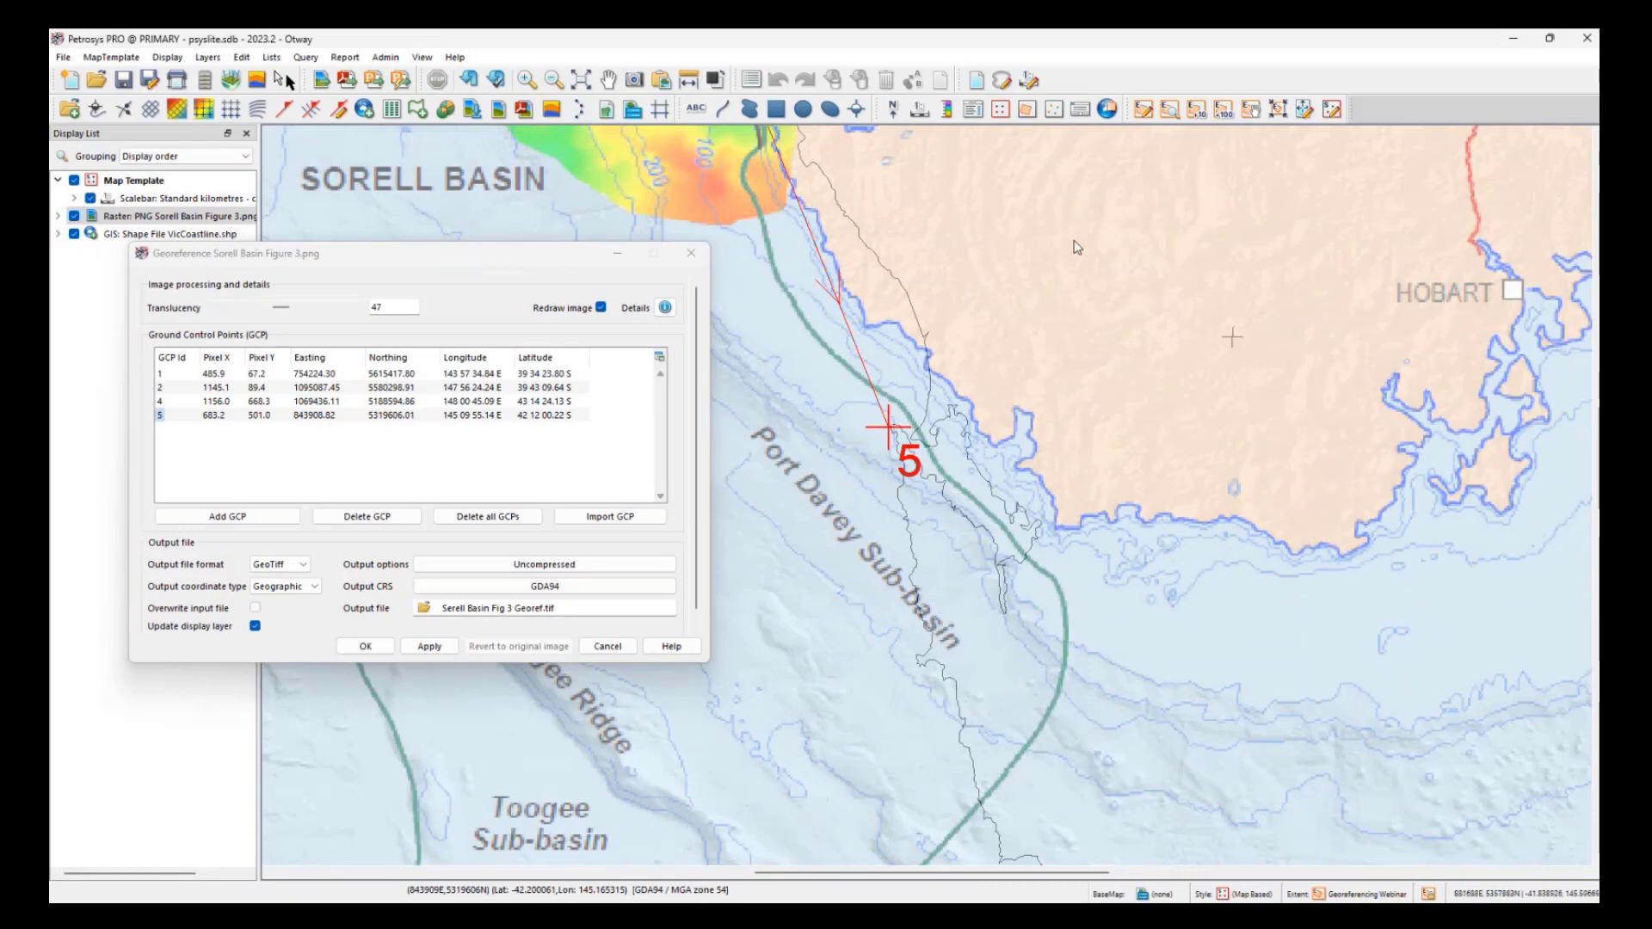
pyautogui.scroll(-2, 1071, 276)
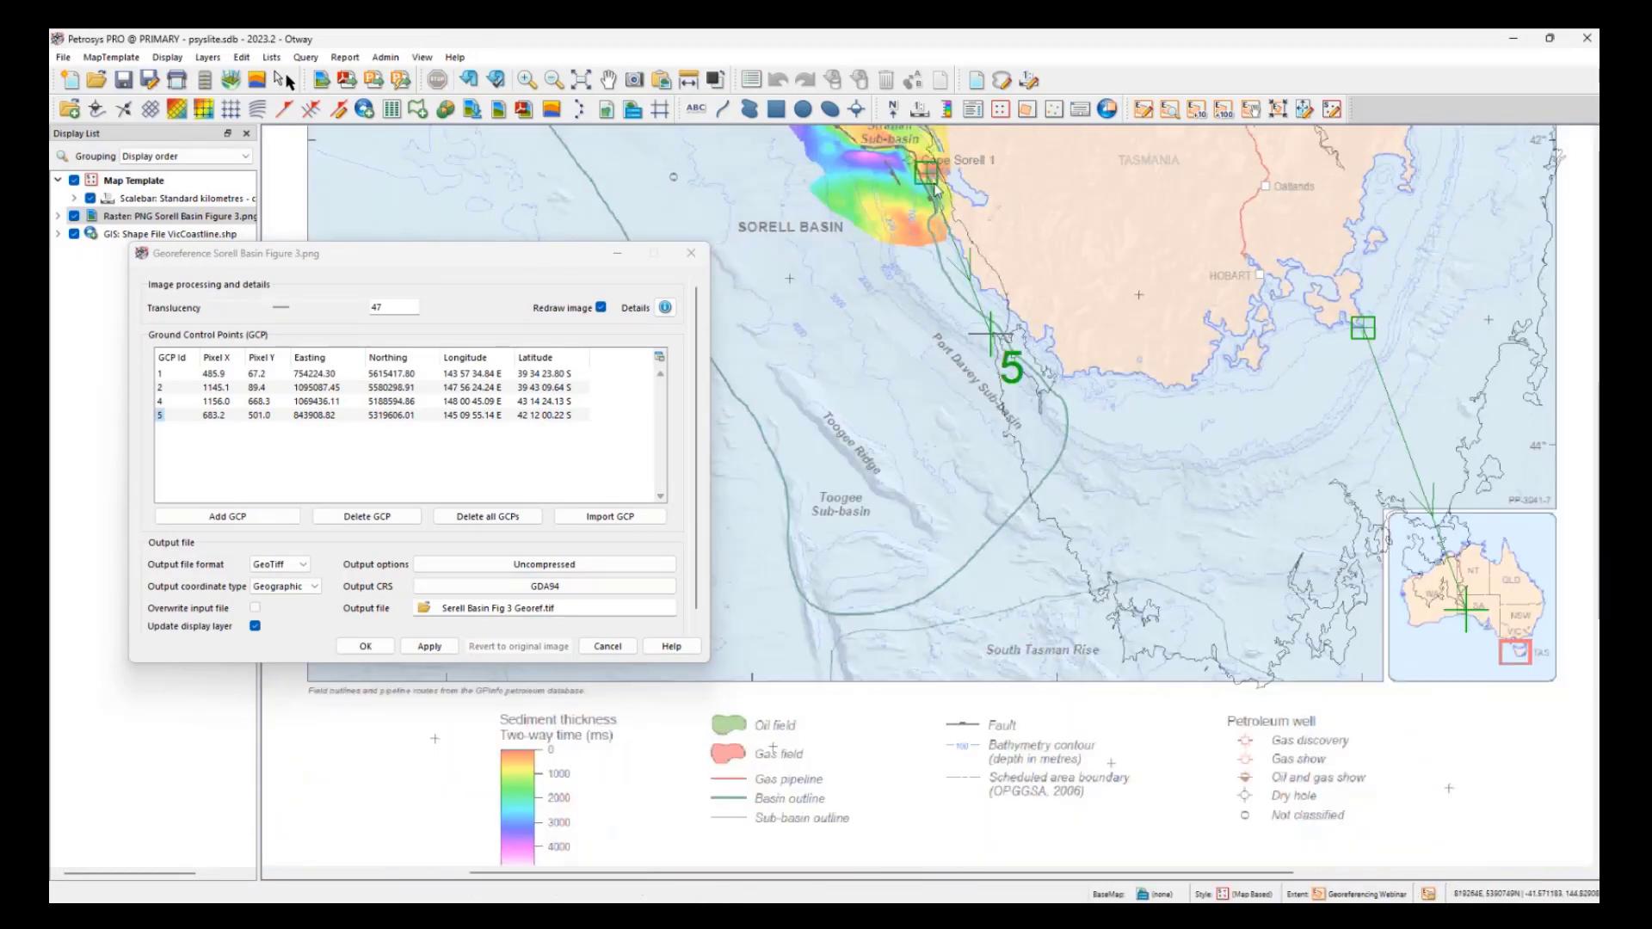
pyautogui.scroll(4, 928, 171)
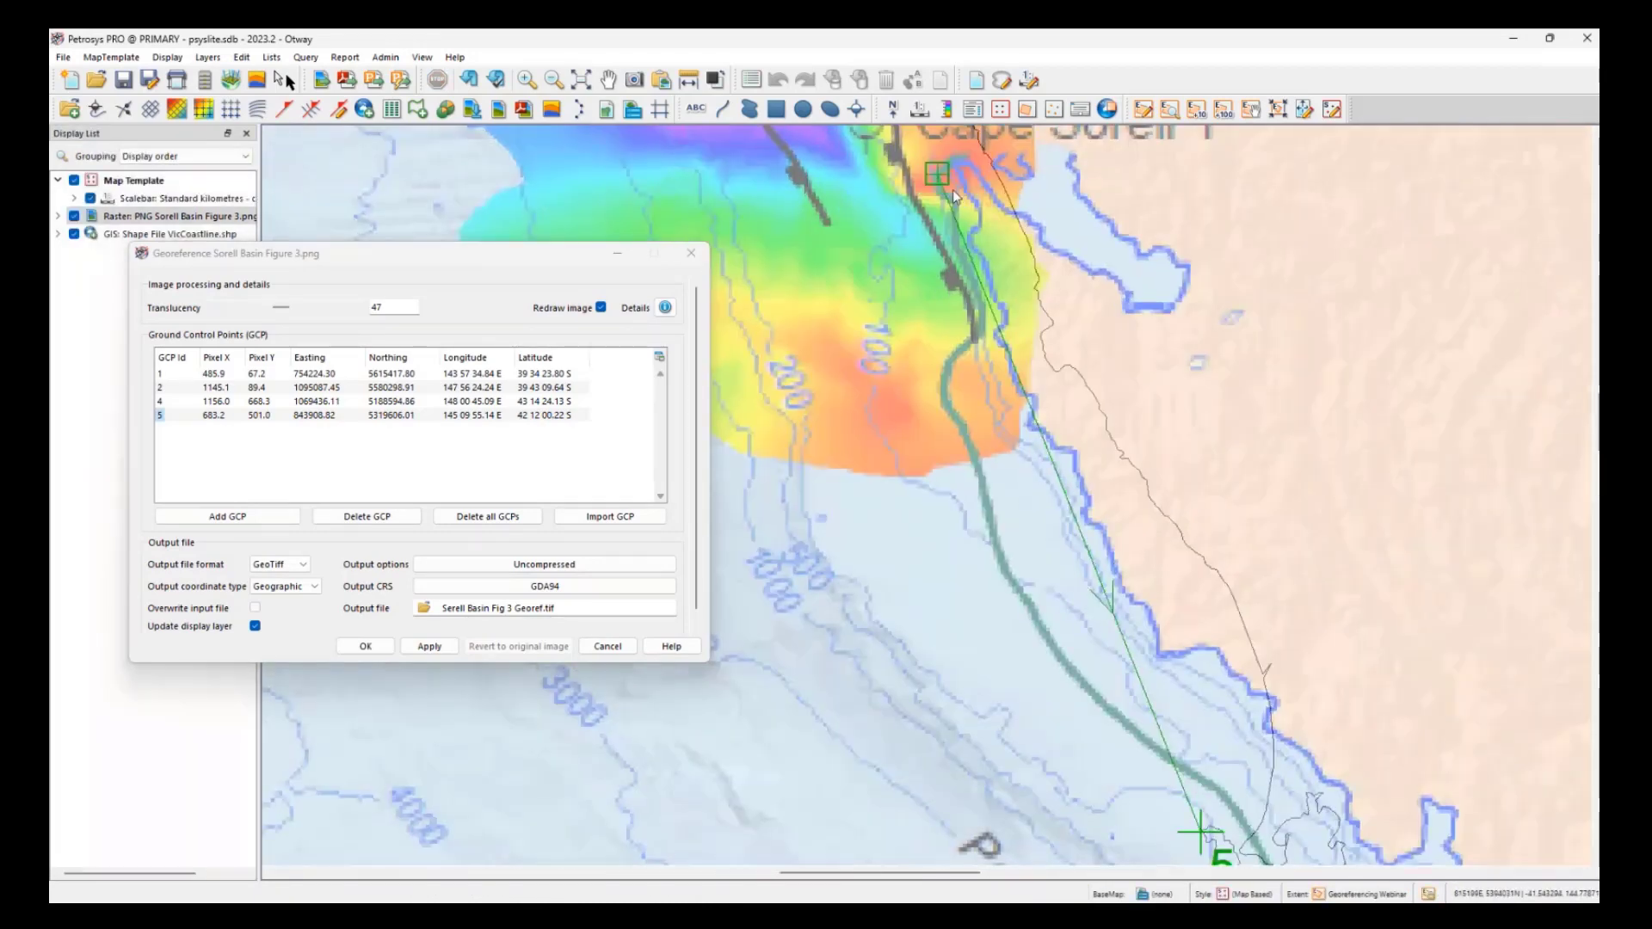
pyautogui.click(950, 162)
pyautogui.moveTo(950, 163); pyautogui.dragTo(955, 162)
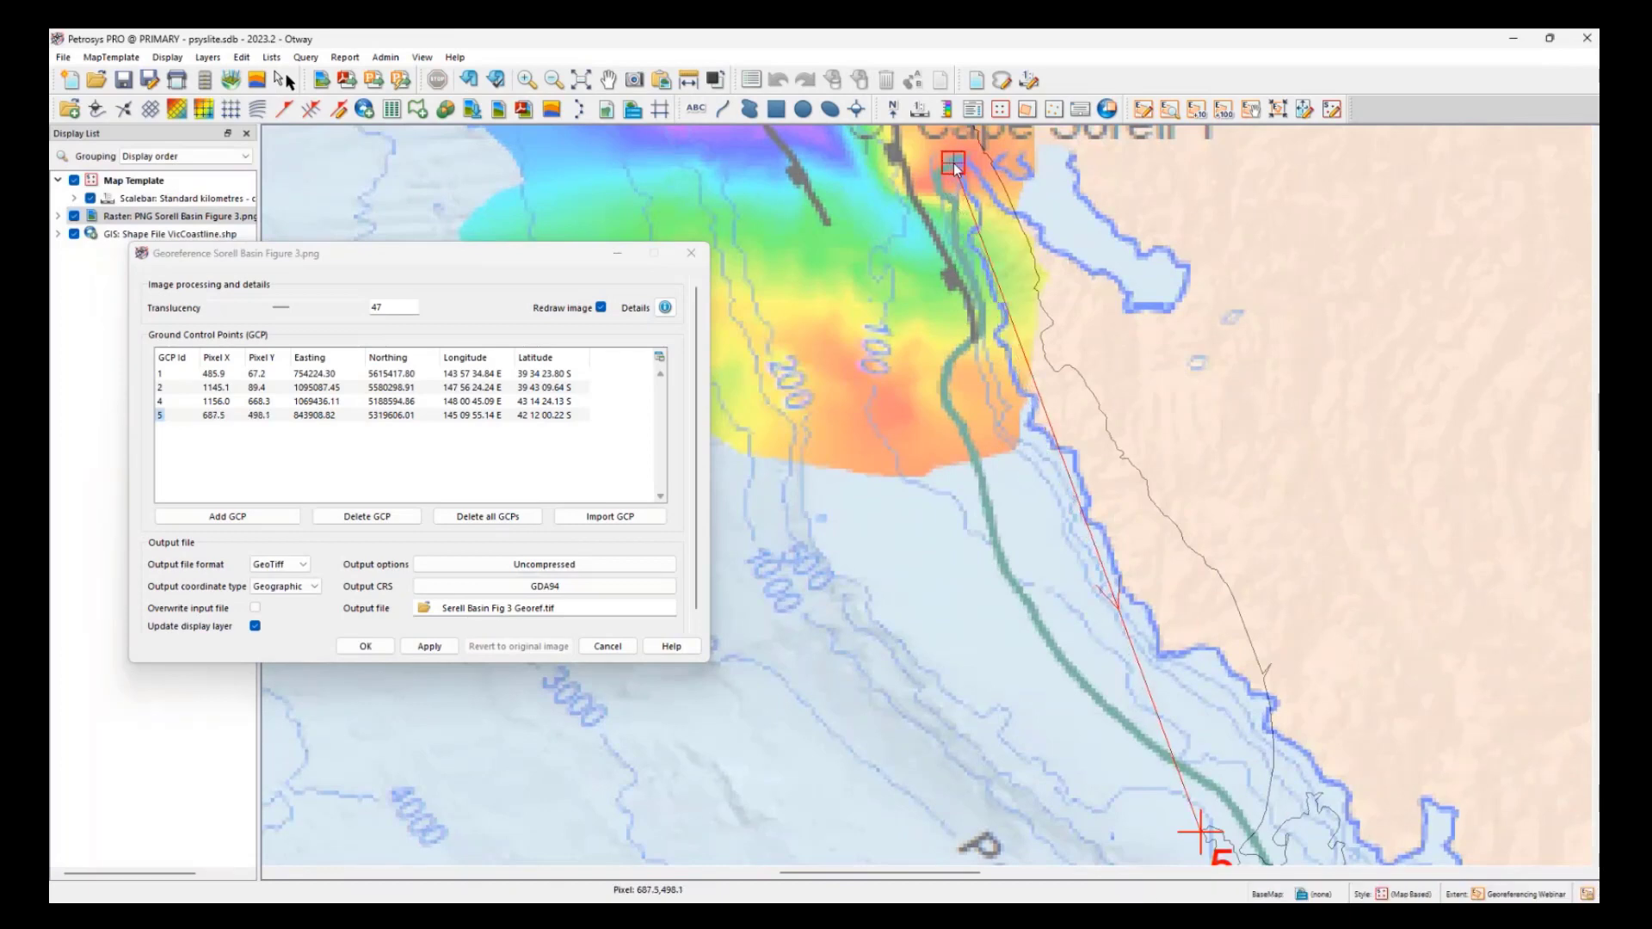
# - Apply the georeferencing, compare the fit with the coastline, and output the raster, overwriting the existing Serell Basin Fig 3 Georef.tif
pyautogui.scroll(-5, 1032, 416)
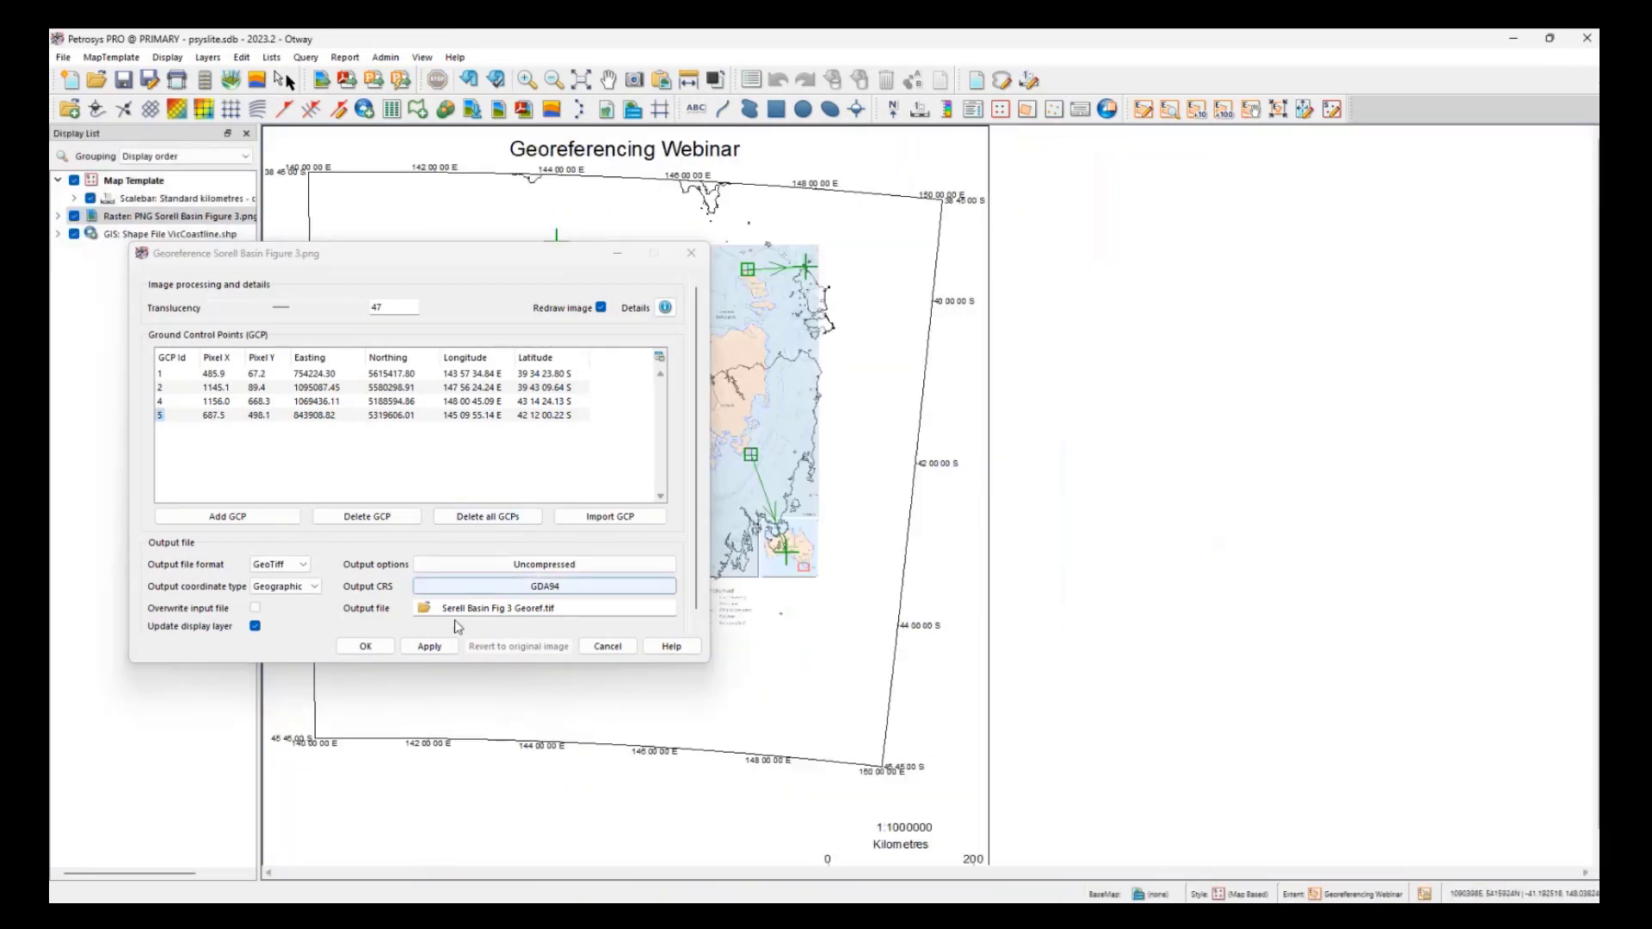
pyautogui.click(447, 647)
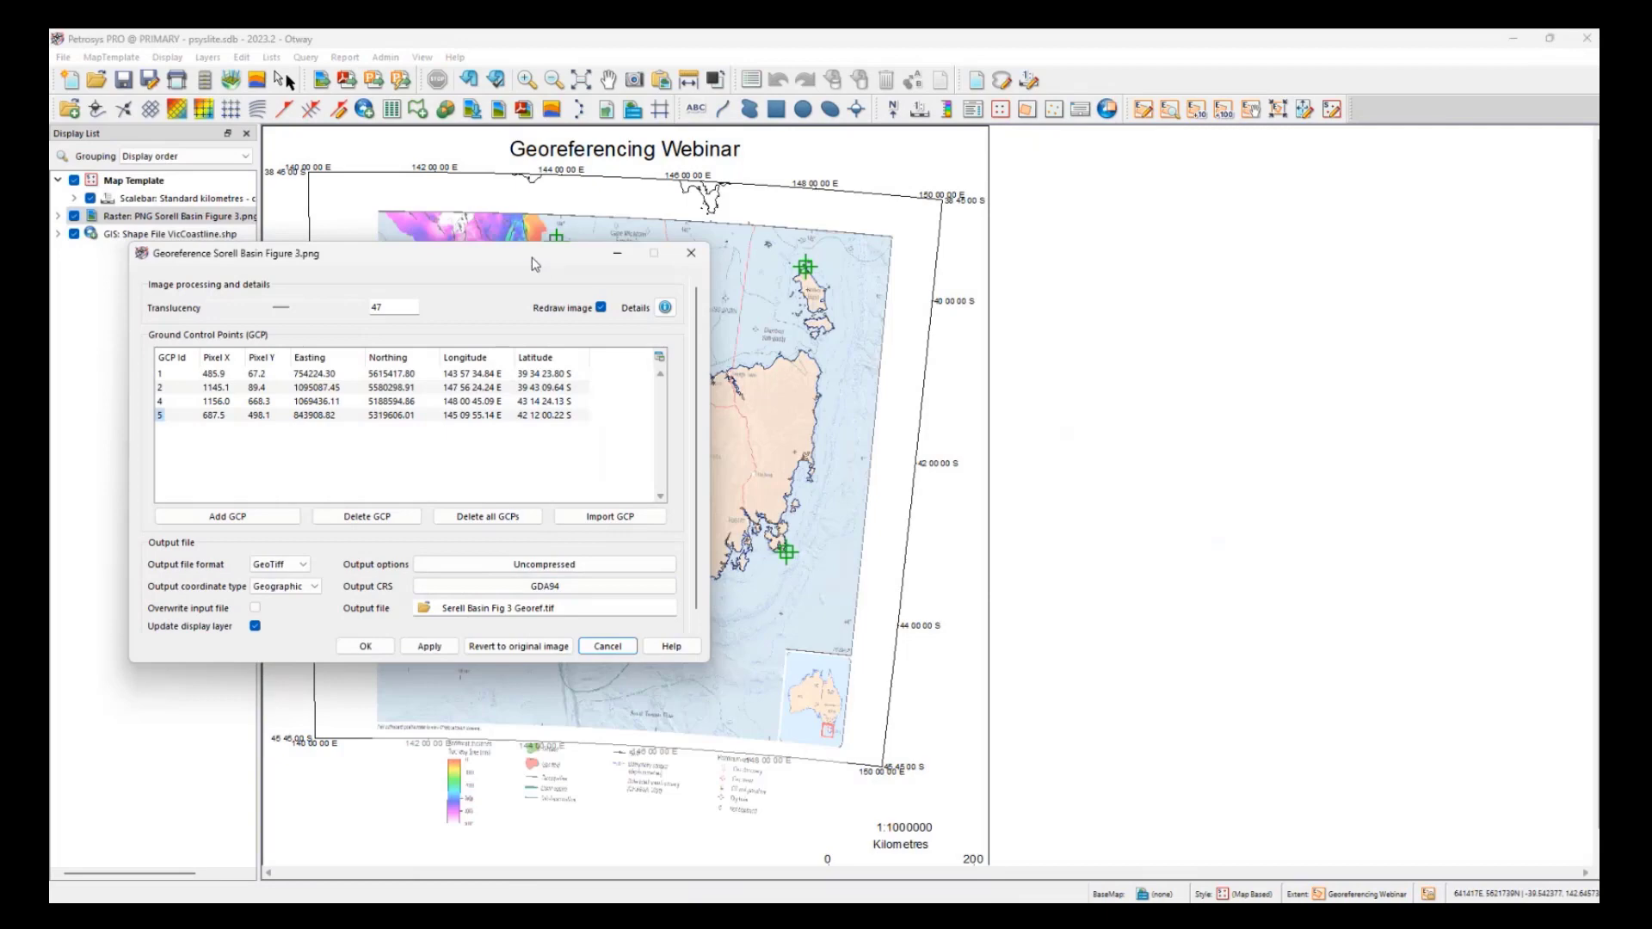
pyautogui.moveTo(534, 263); pyautogui.dragTo(1412, 347)
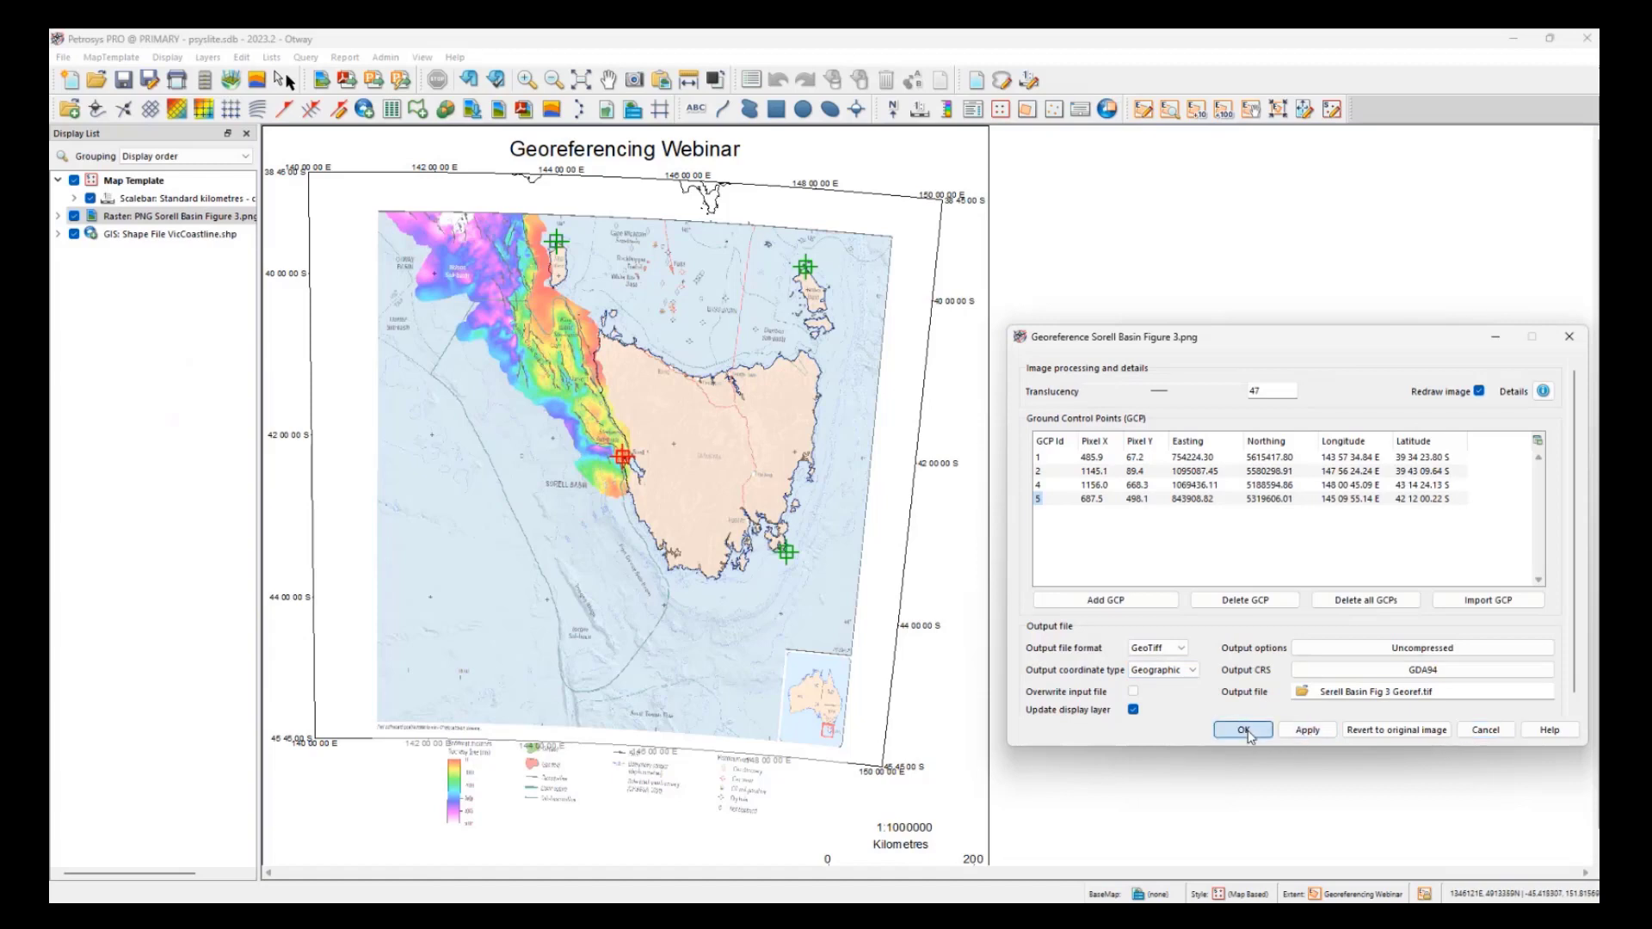
pyautogui.click(1247, 733)
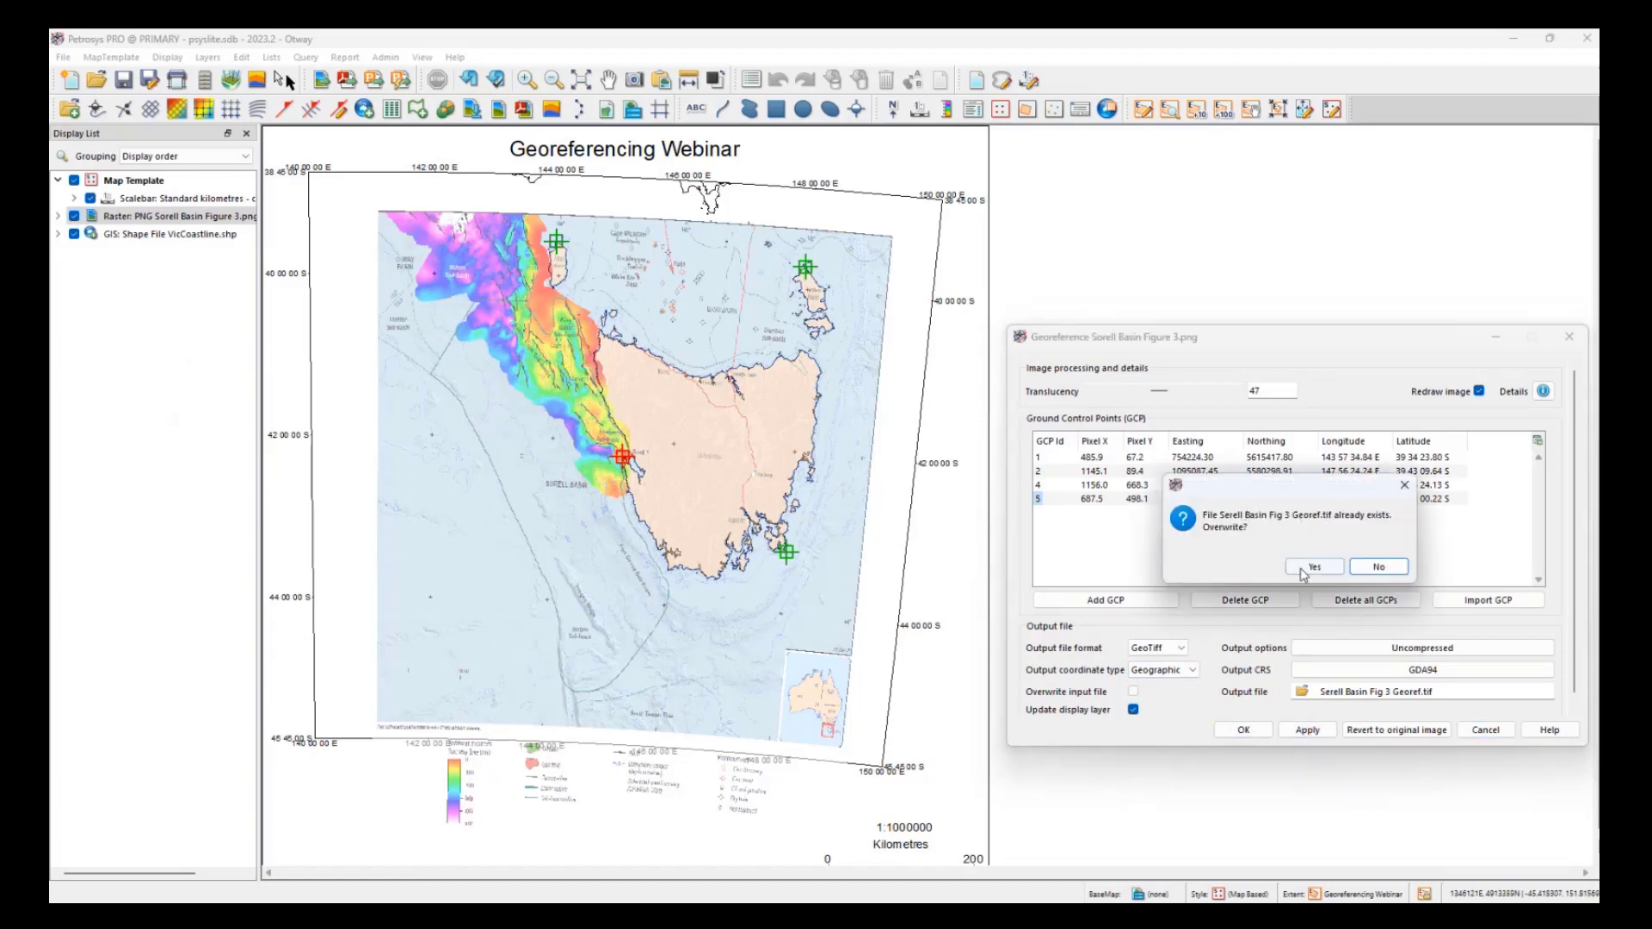
pyautogui.click(1315, 567)
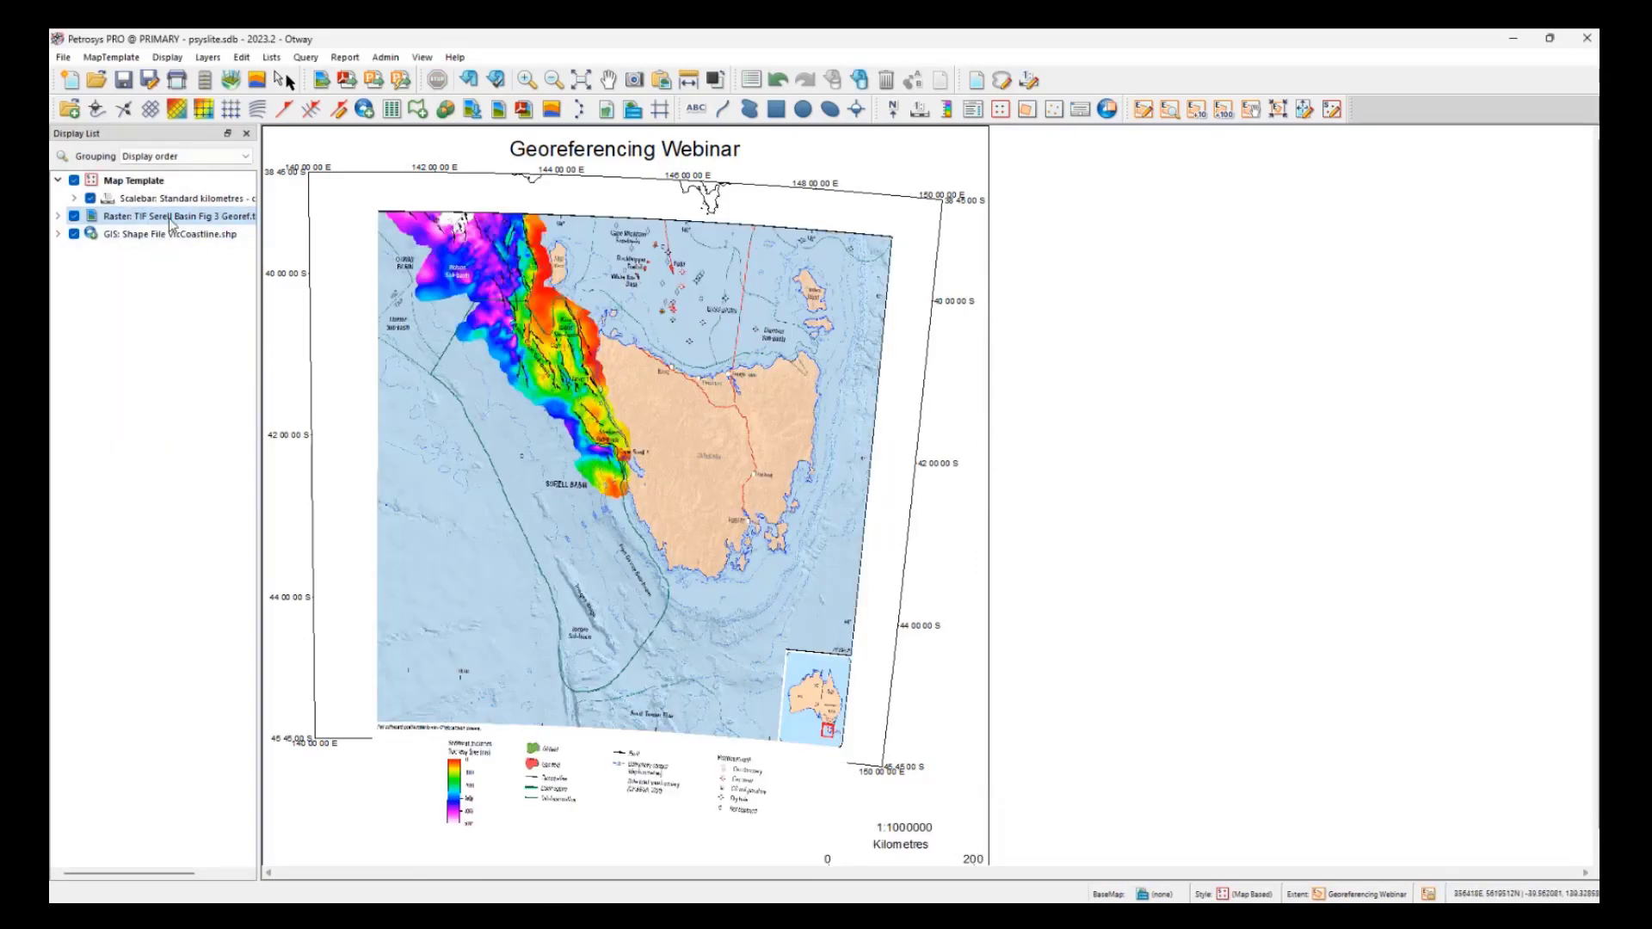
# - Clip the georeferenced TIF raster to the map boundary and place it below the VicCoastline shapefile in the display order
pyautogui.doubleClick(171, 219)
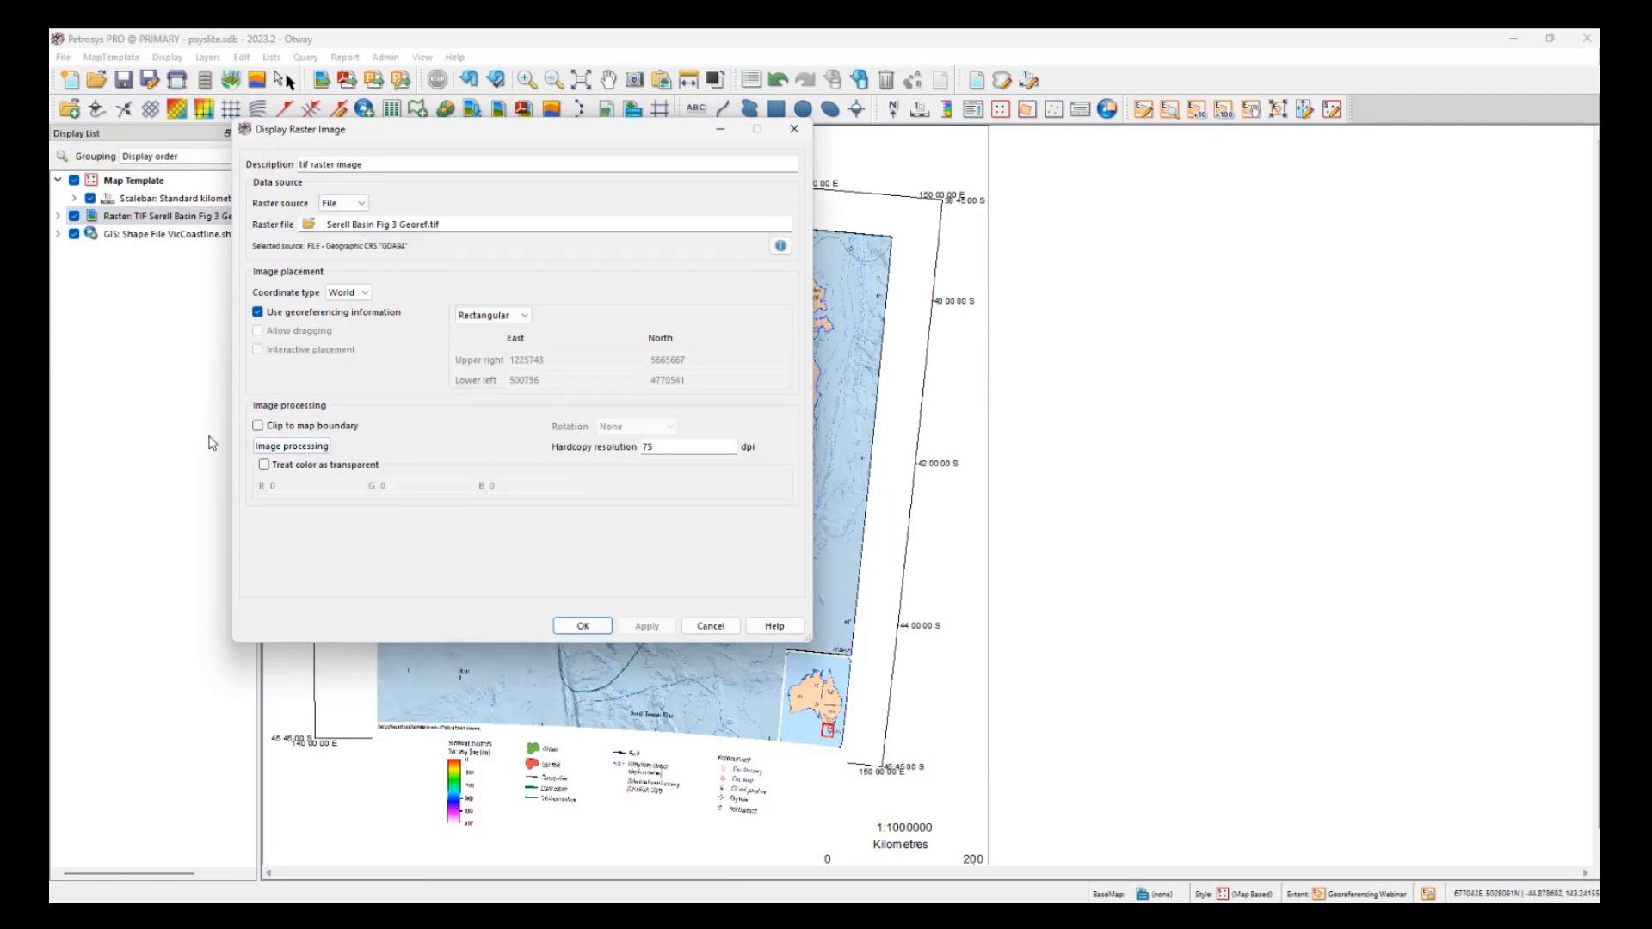
pyautogui.click(258, 425)
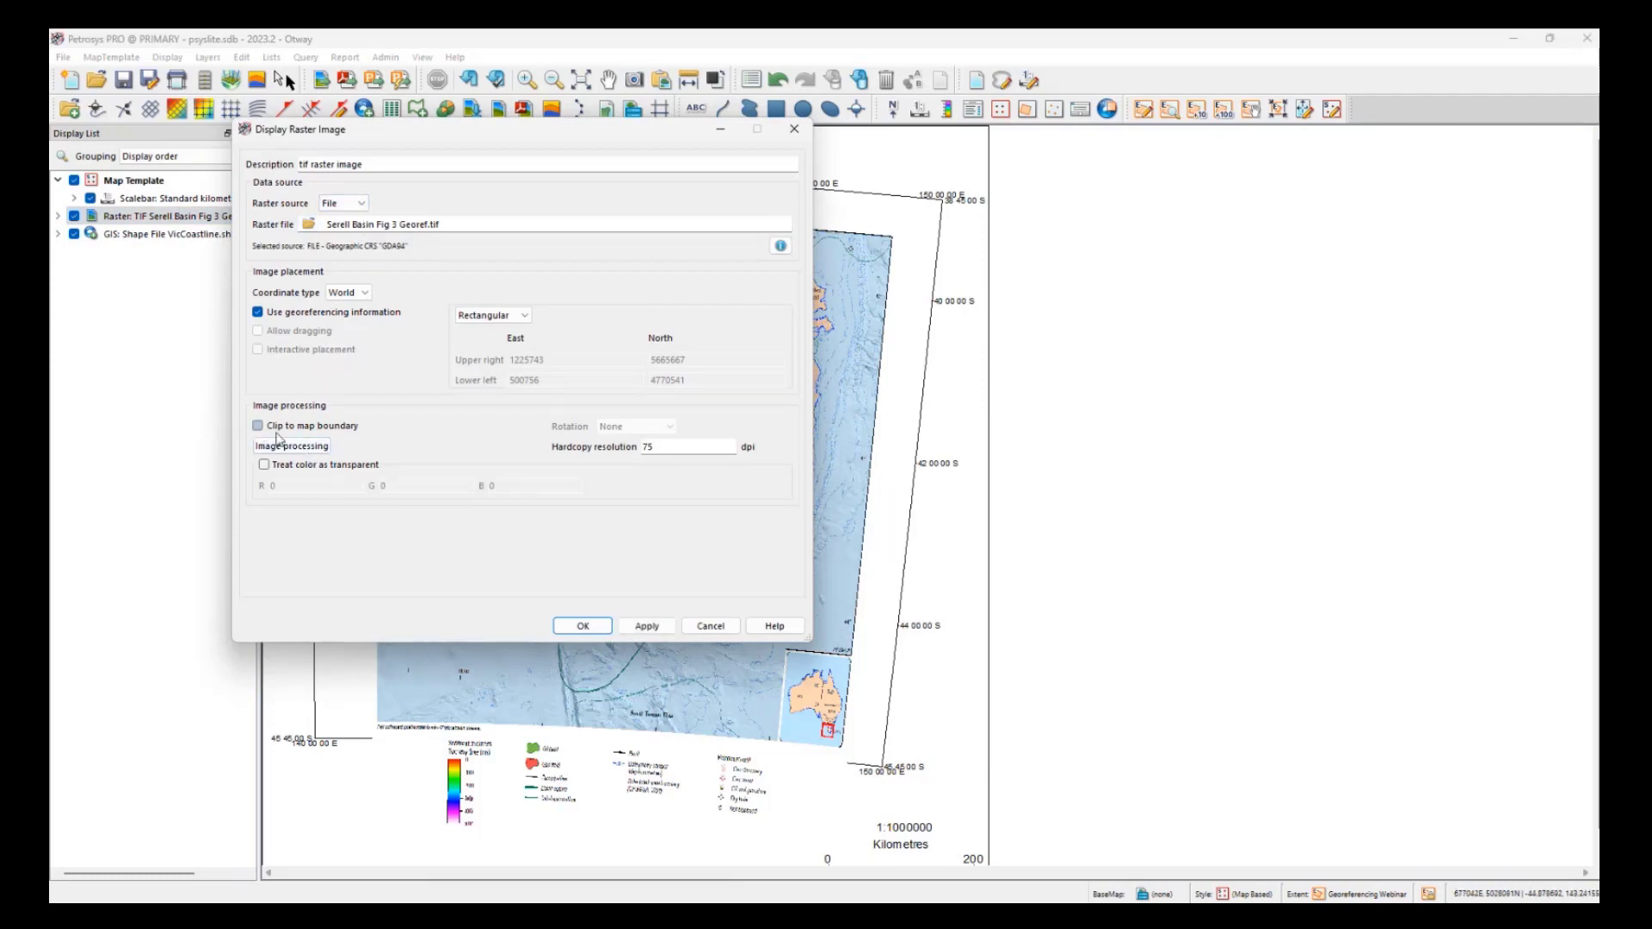
pyautogui.click(584, 627)
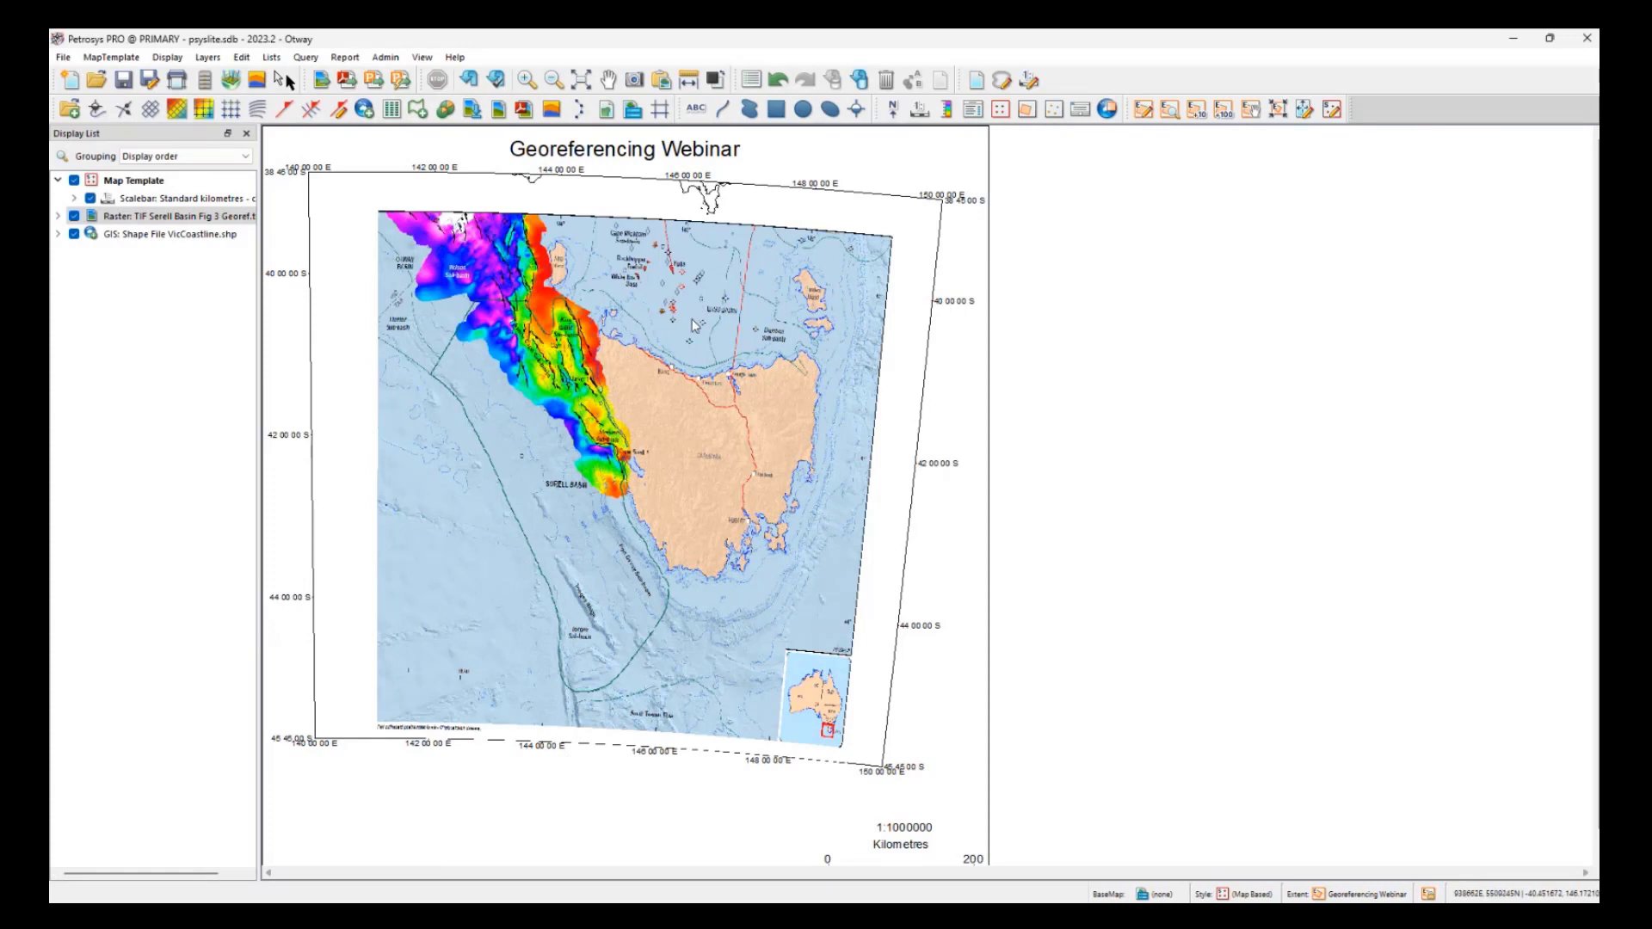
pyautogui.click(135, 235)
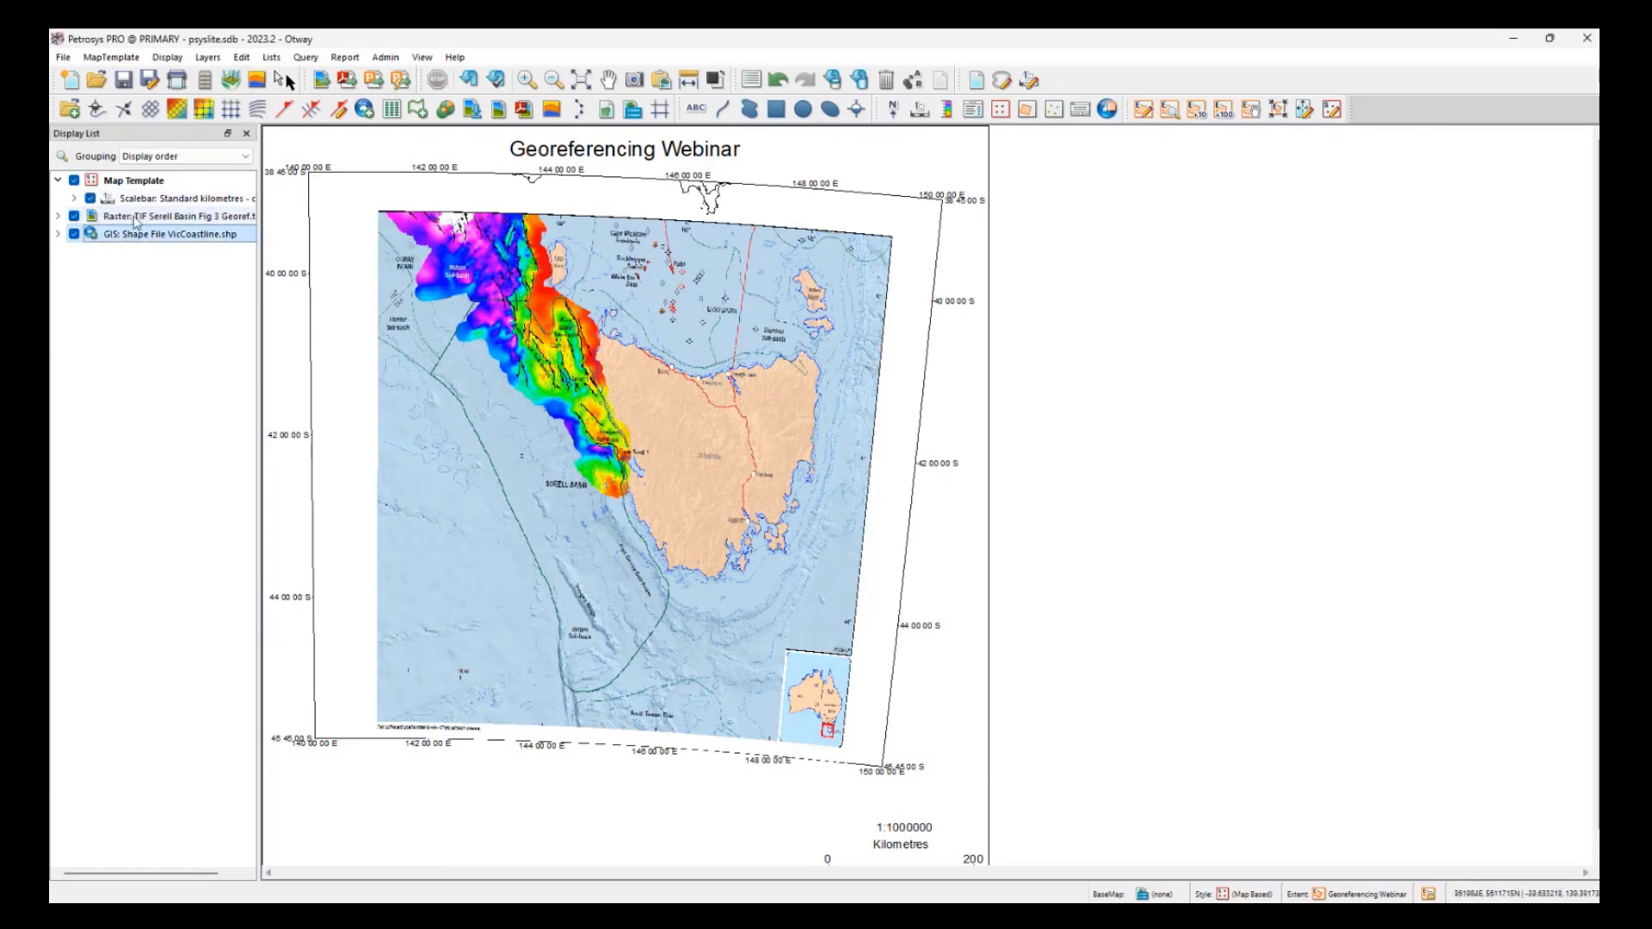
pyautogui.moveTo(136, 220); pyautogui.dragTo(145, 260)
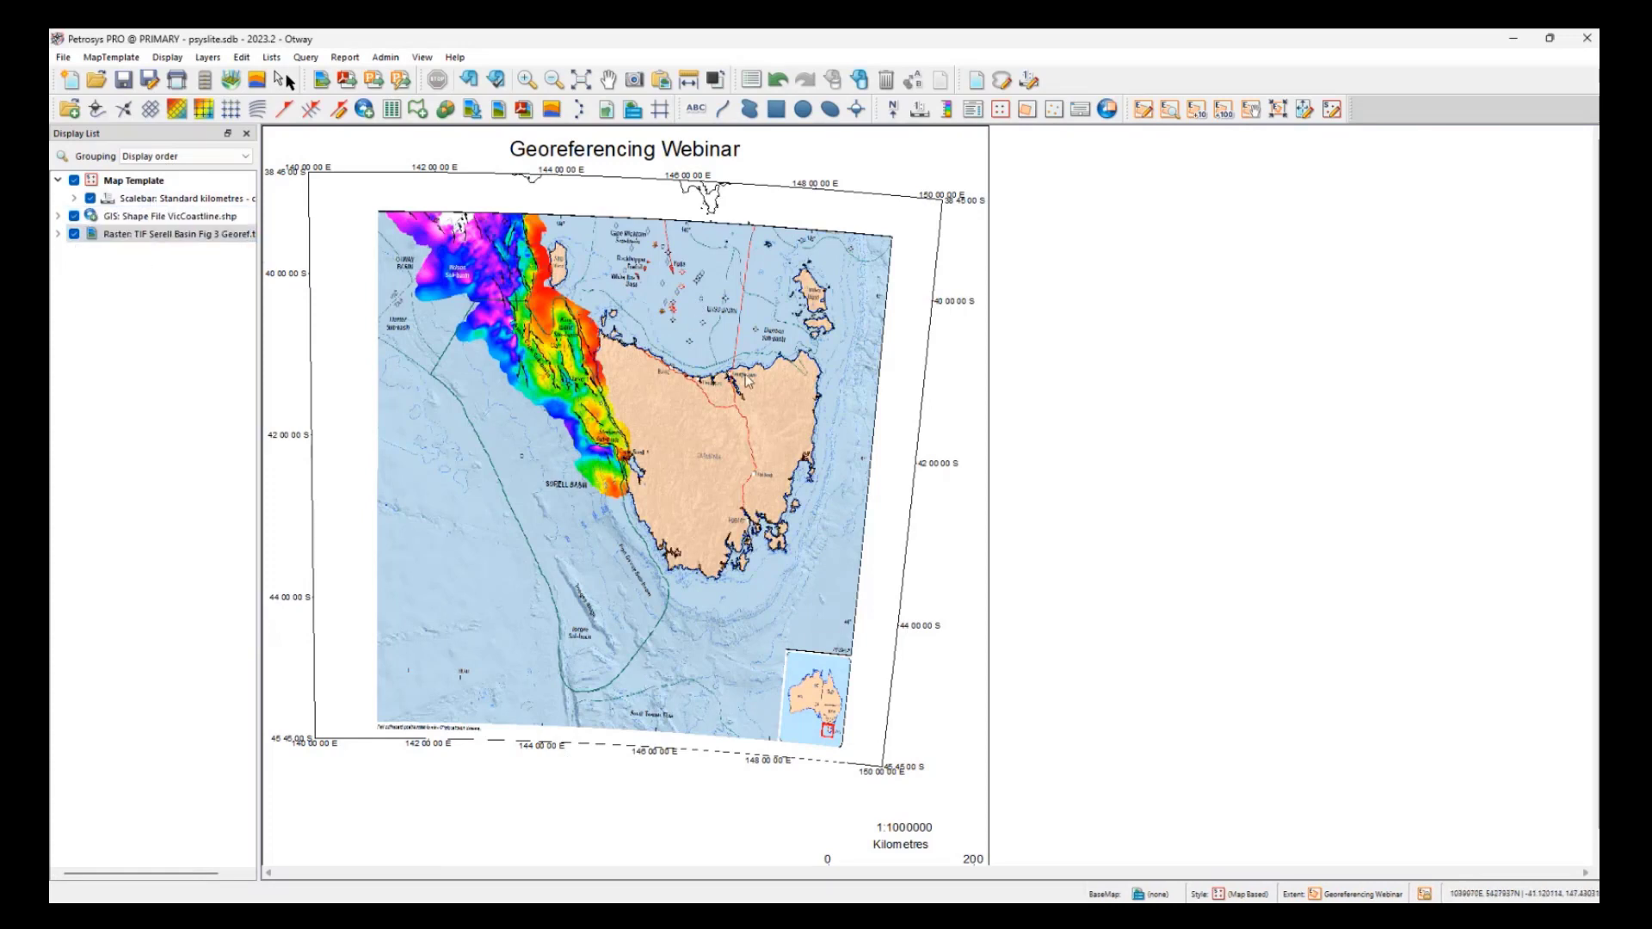